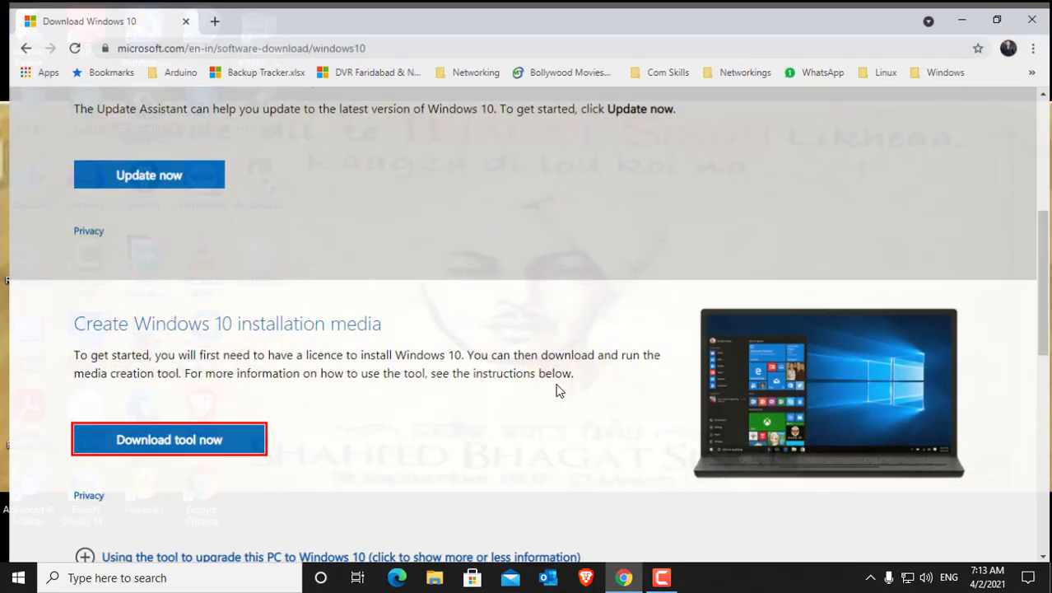
Step: Search the web for "windows 10 download" in a new tab and open Microsoft's Download Windows 10 page
click(204, 12)
click(178, 13)
click(204, 40)
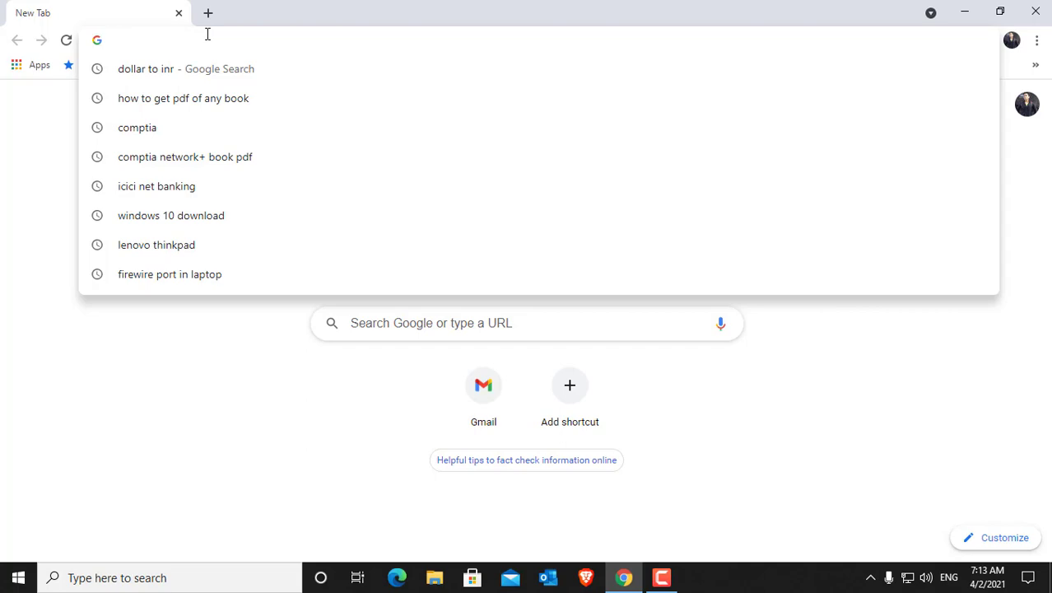
text(window)
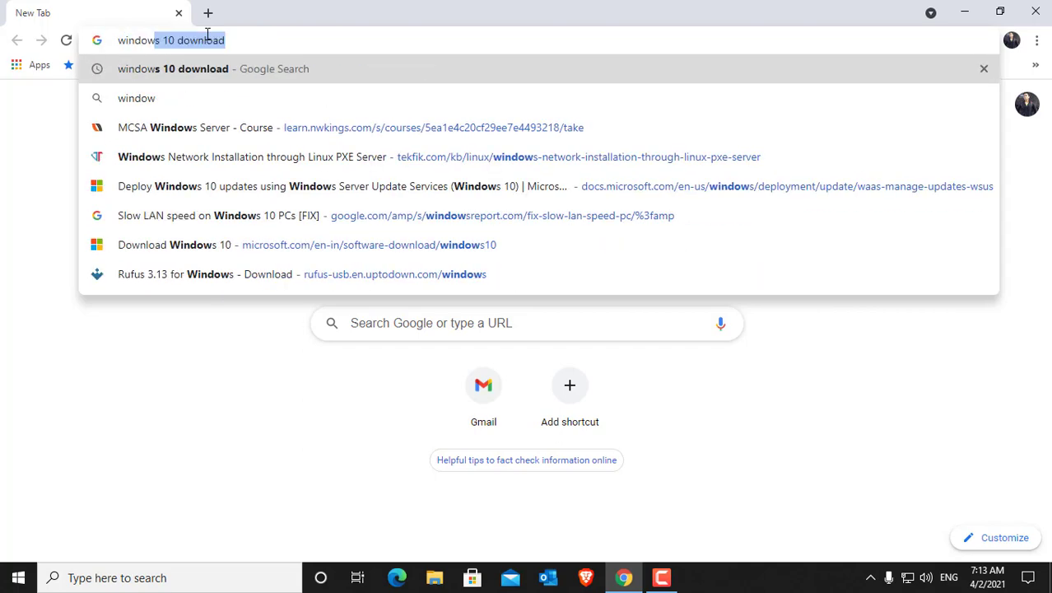
key(Right)
key(Return)
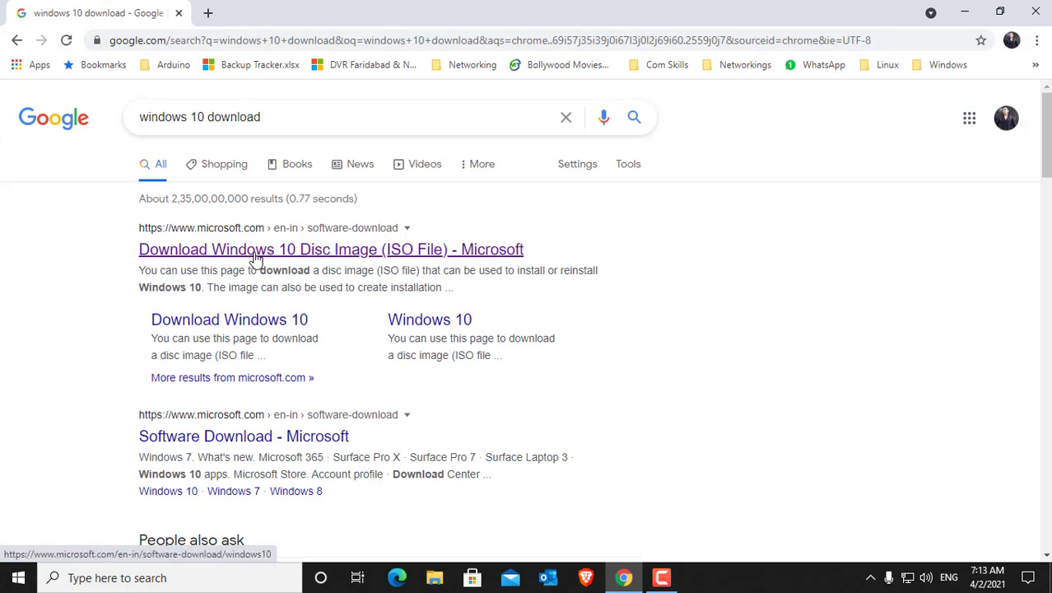
click(250, 322)
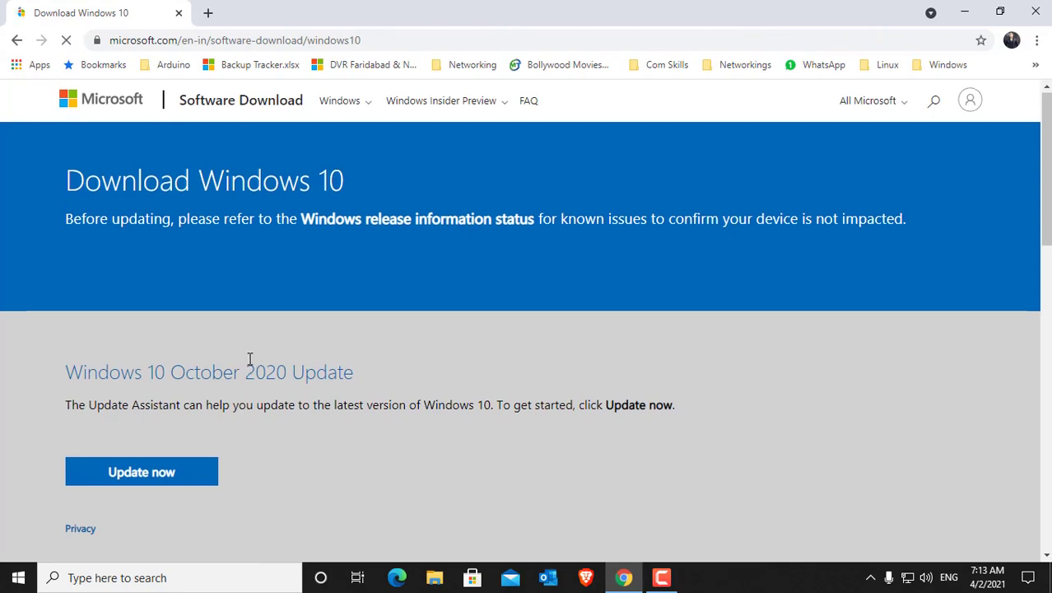
Step: Download the Windows 10 media creation tool and save MediaCreationTool20H2.exe to the Desktop
scroll(251, 359, down, 5)
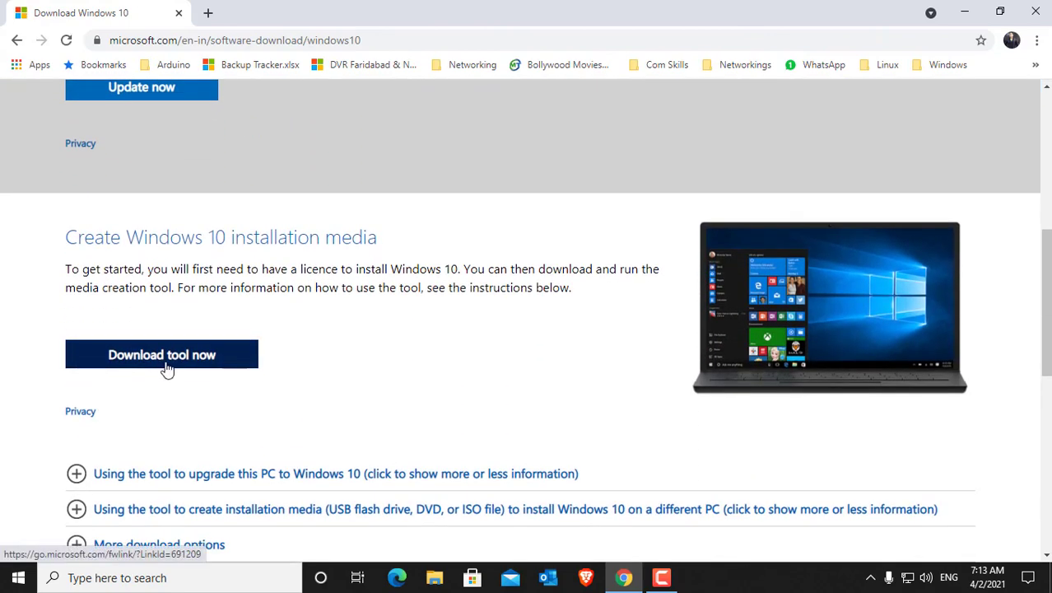
click(164, 369)
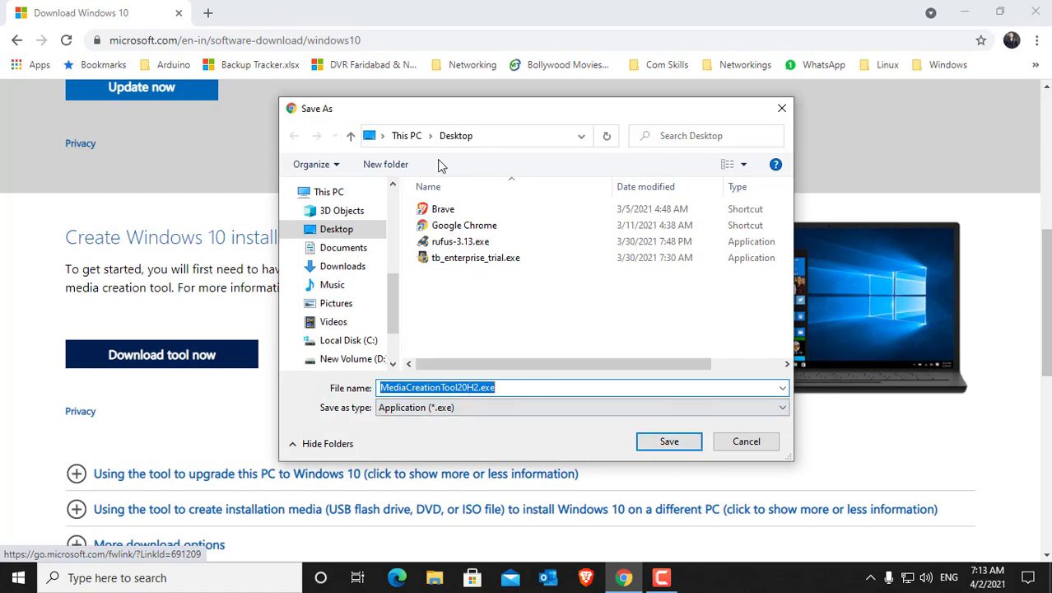
click(338, 230)
click(670, 442)
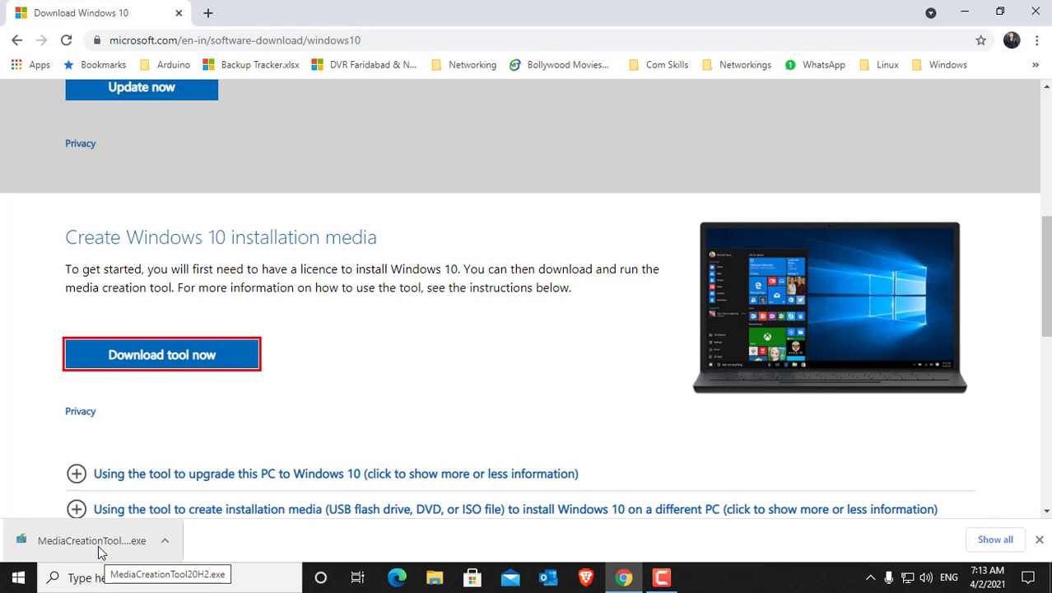
Step: Run the downloaded media creation tool, accept the license terms, and choose to create installation media for another PC
click(100, 547)
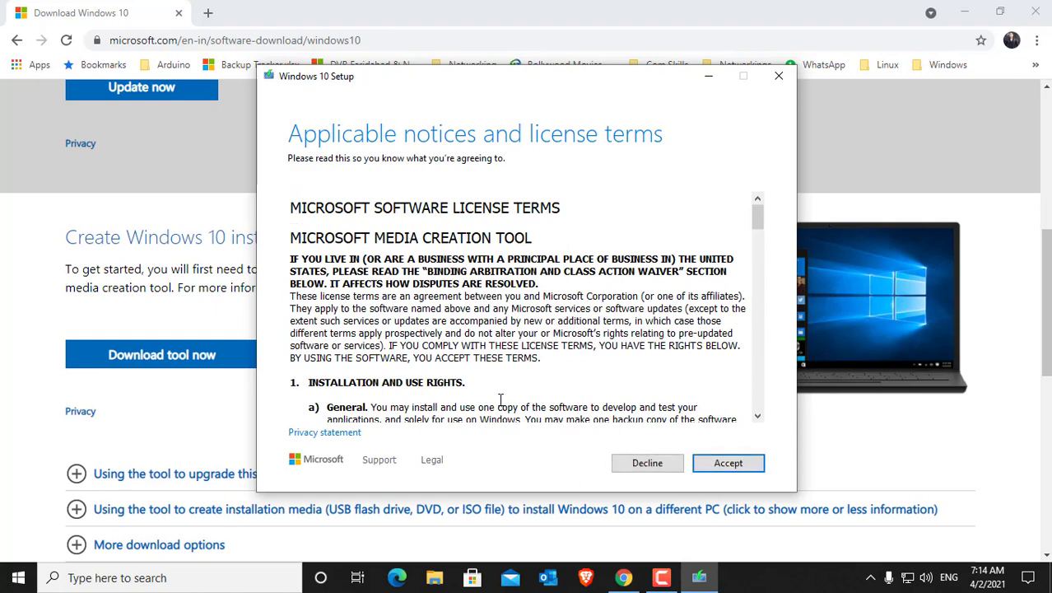
click(728, 464)
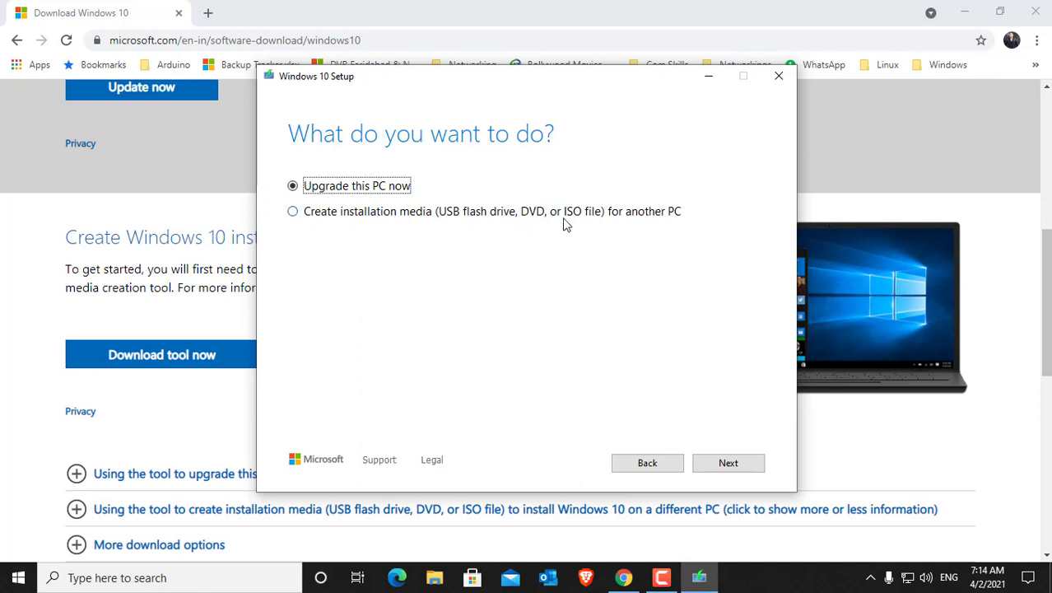
click(294, 212)
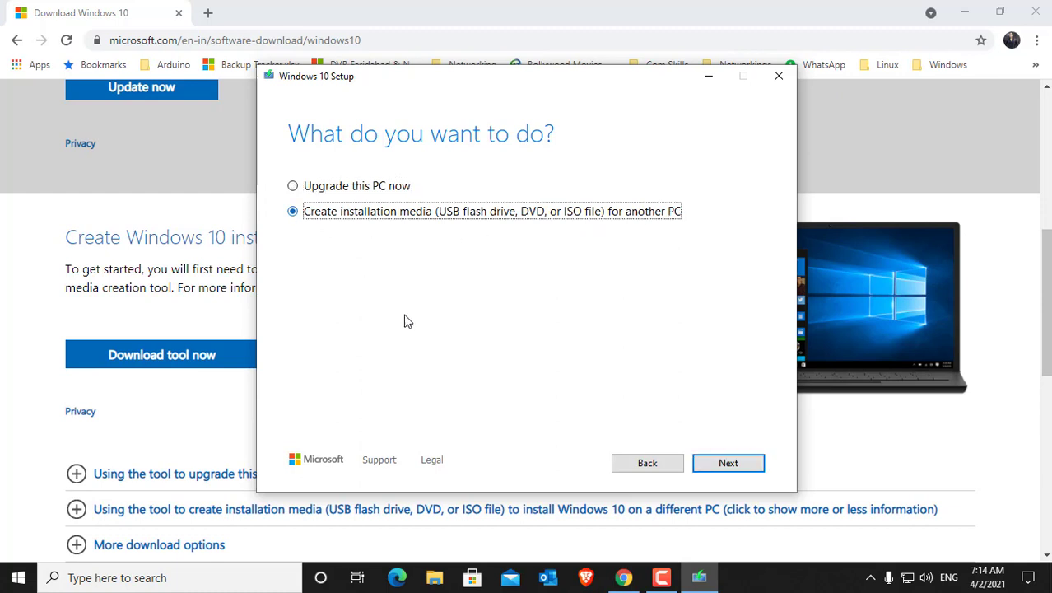
click(728, 463)
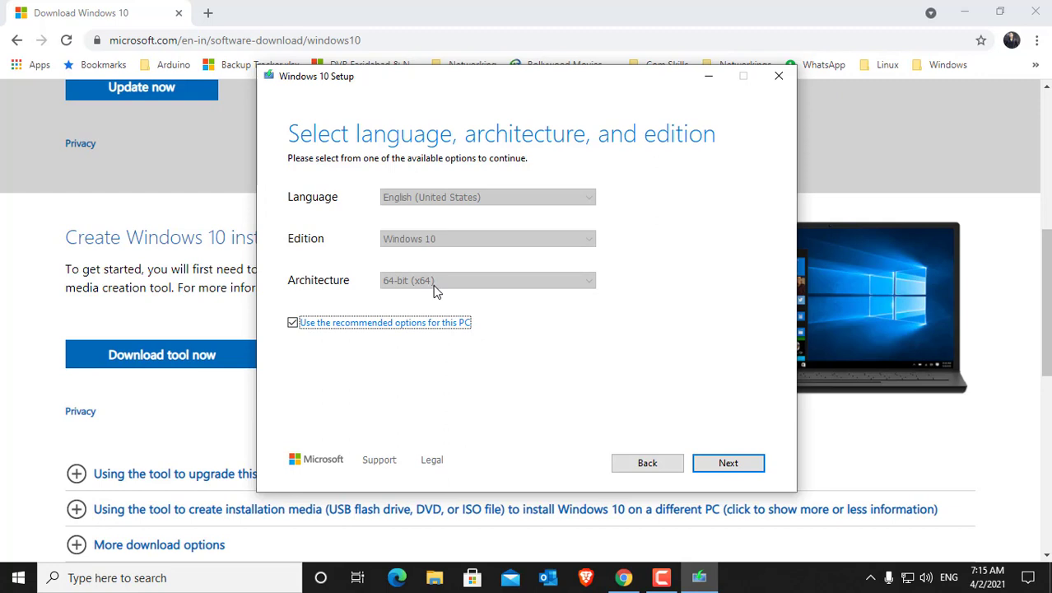
Step: Review the architecture and language choices, pick 64-bit (x64) and English (United States), and continue with the recommended options for this PC
click(296, 325)
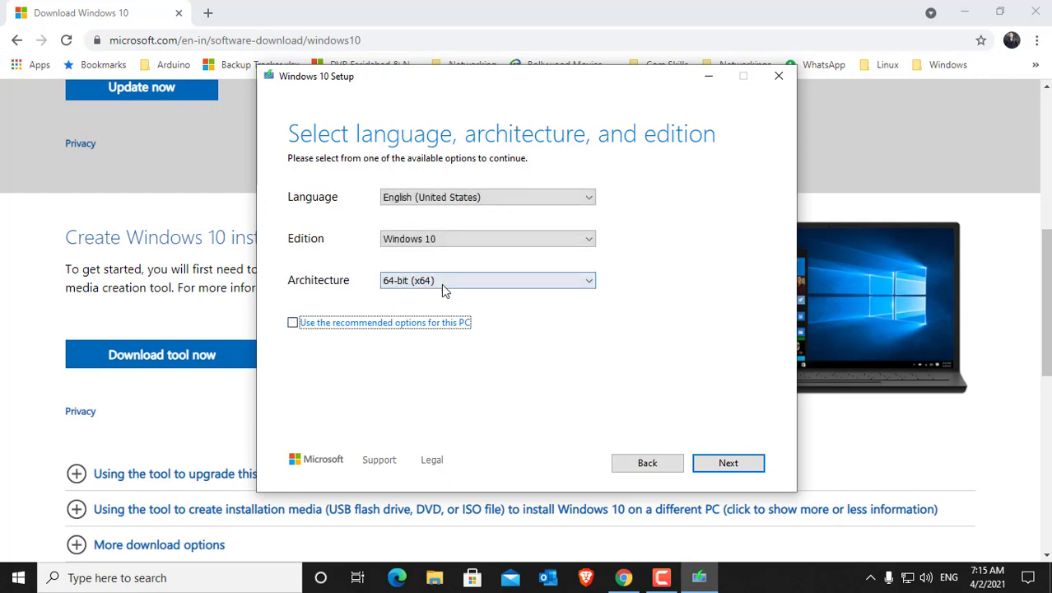
click(483, 282)
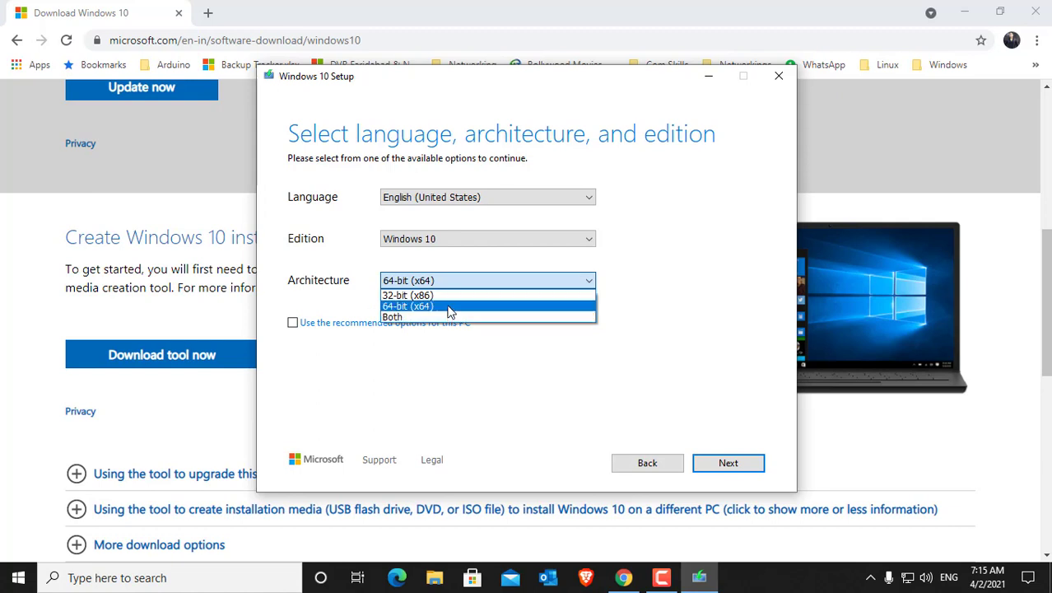
click(449, 312)
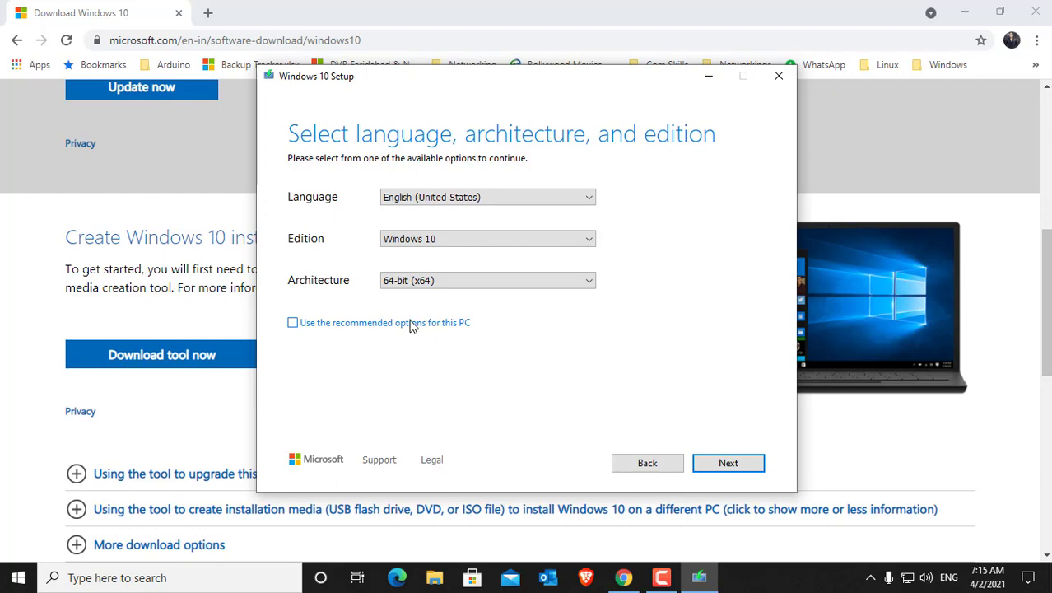
click(293, 324)
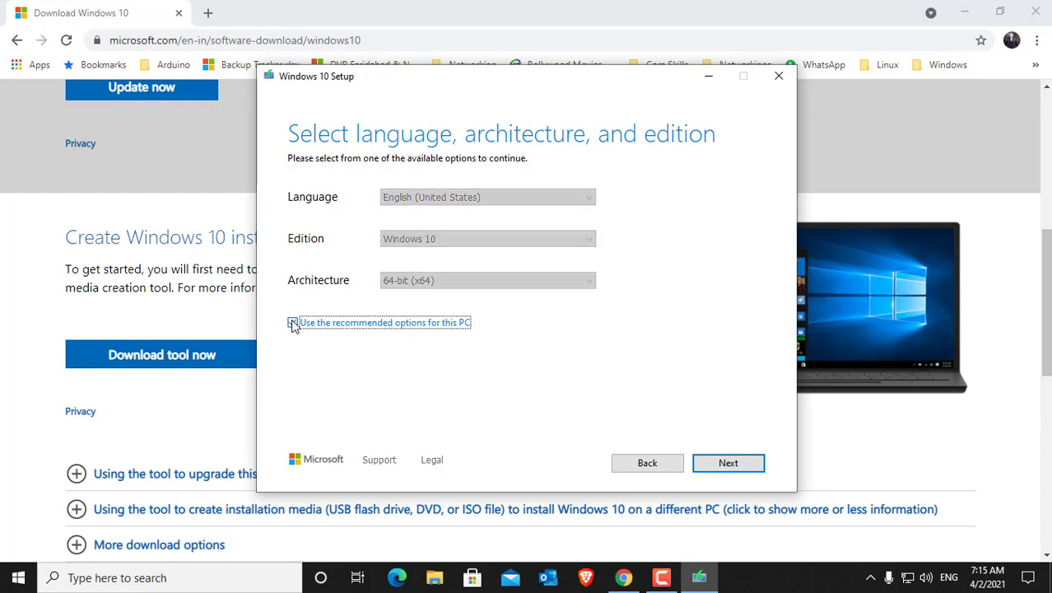
click(423, 324)
click(529, 197)
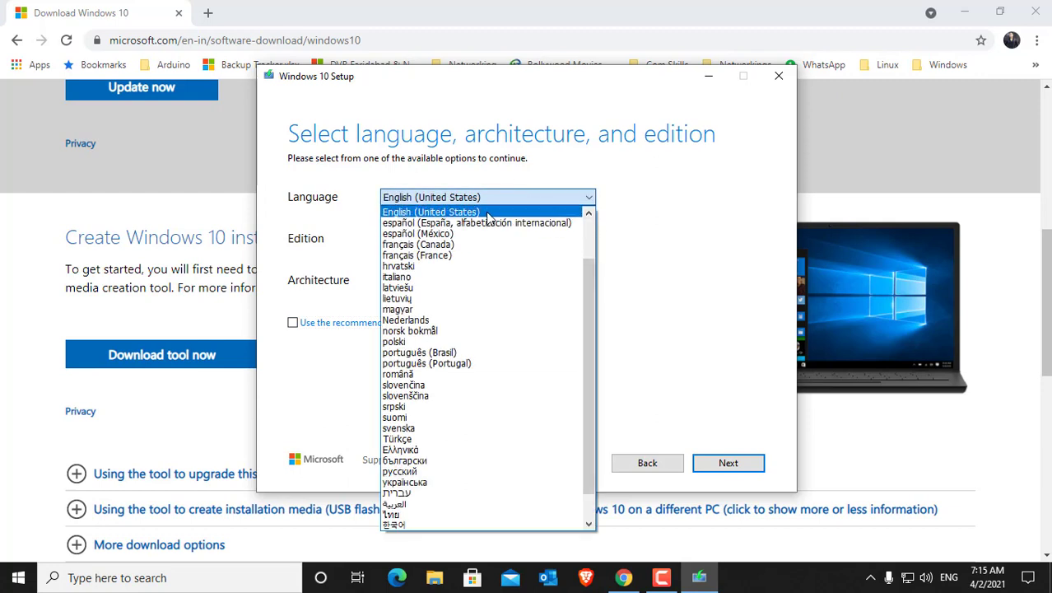
click(487, 213)
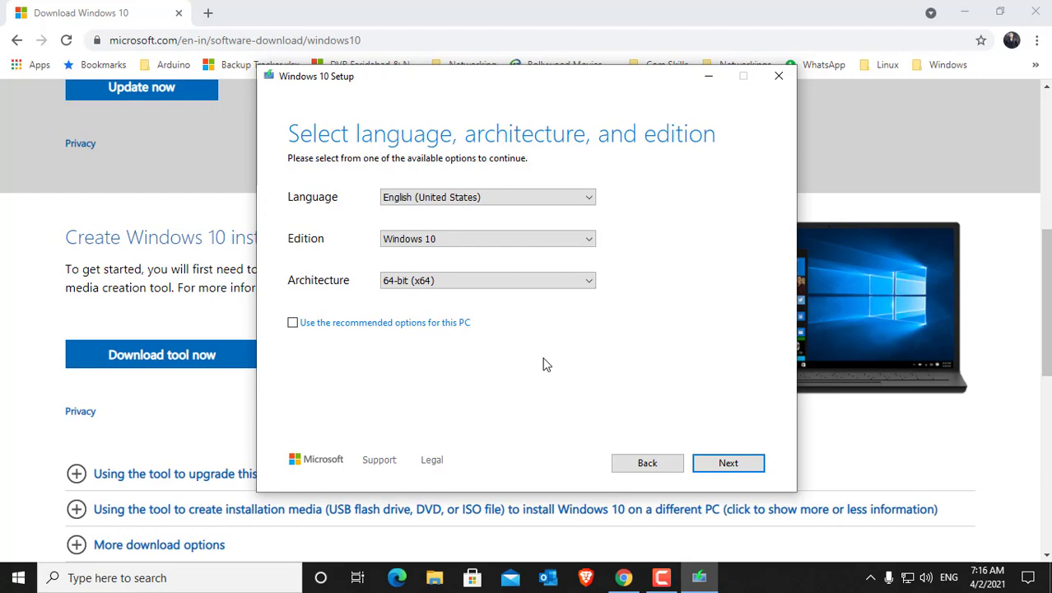
click(293, 322)
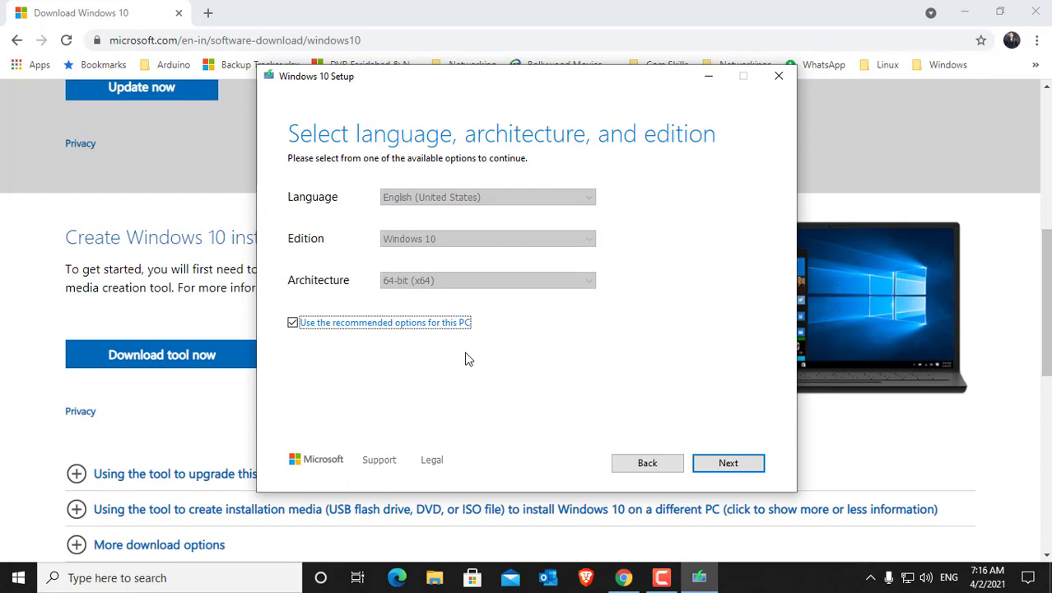
click(710, 461)
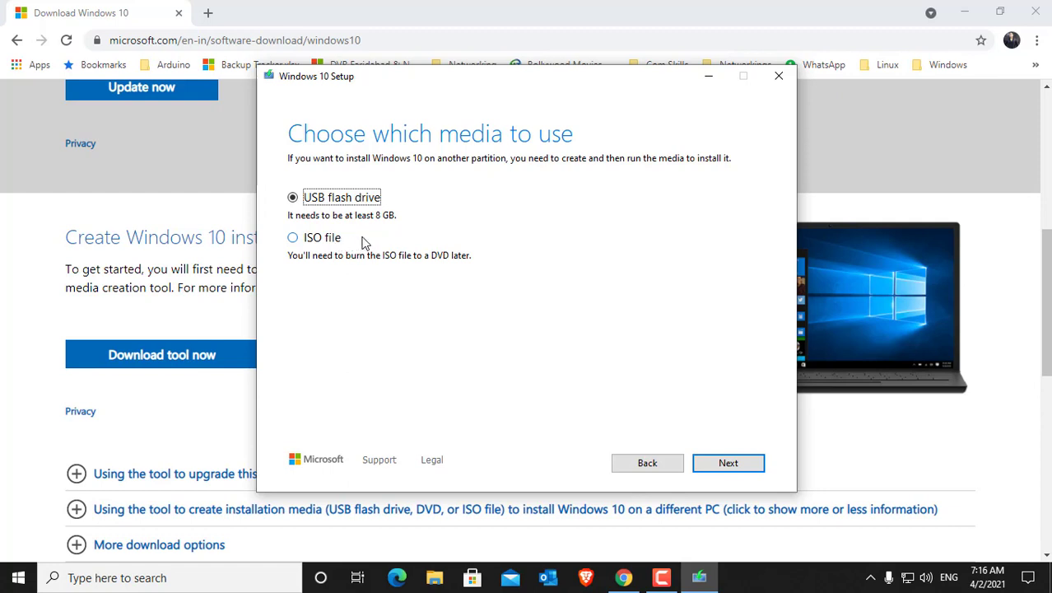
Step: Choose USB flash drive as the installation media and select removable drive E:
click(313, 243)
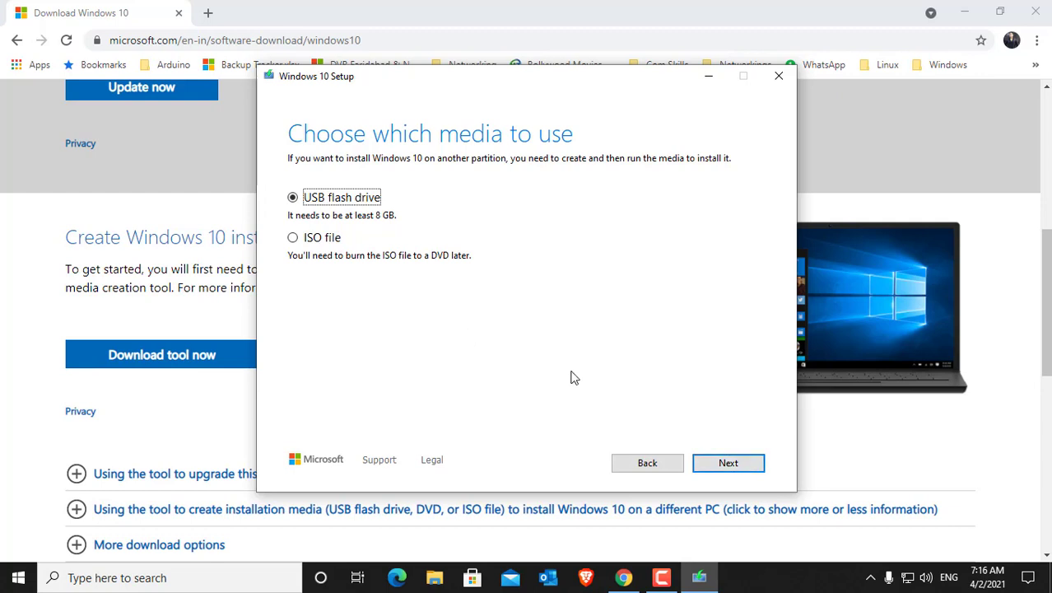
click(728, 463)
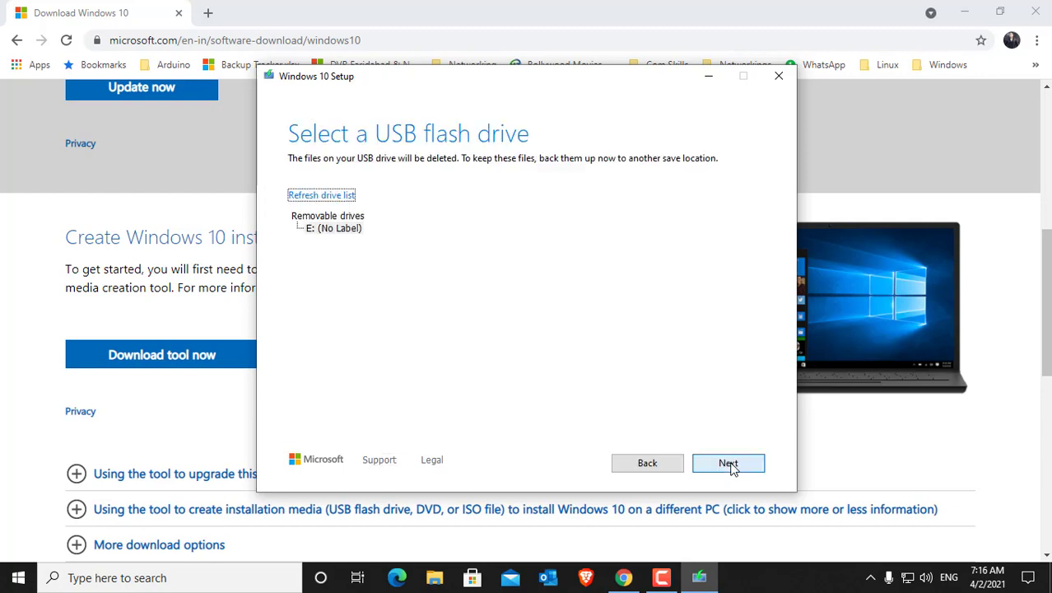
click(311, 234)
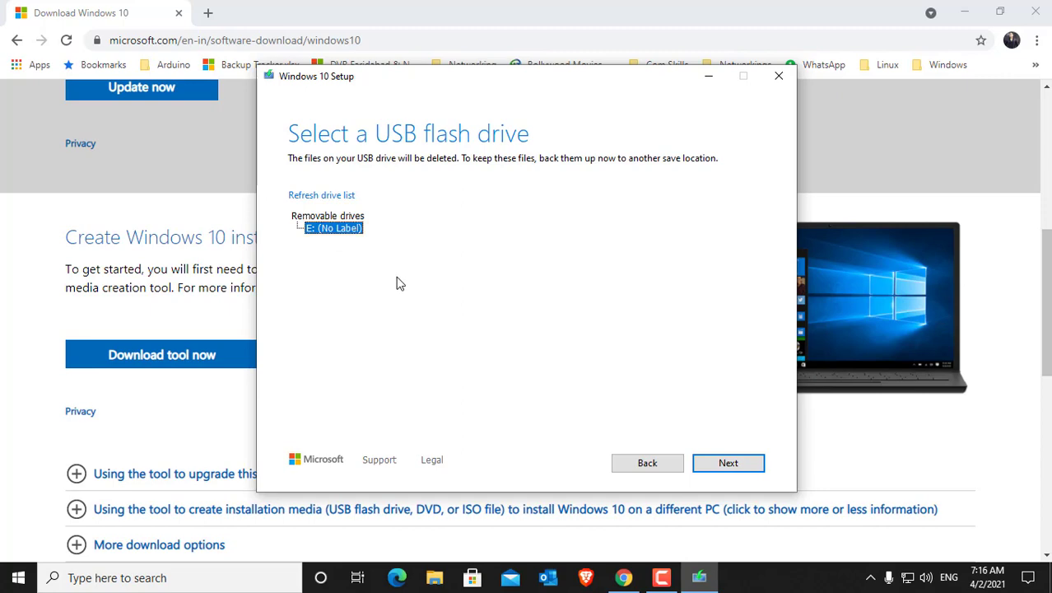
Step: Switch to File Explorer, inspect the contents of USB Drive (E:) under This PC, and close the window
key(super+e)
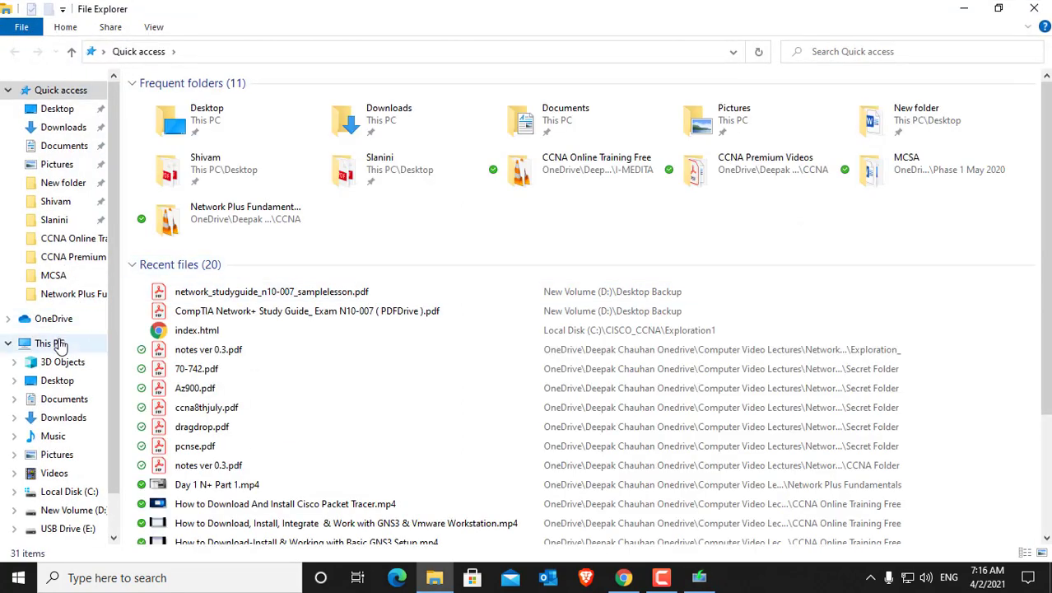
click(51, 343)
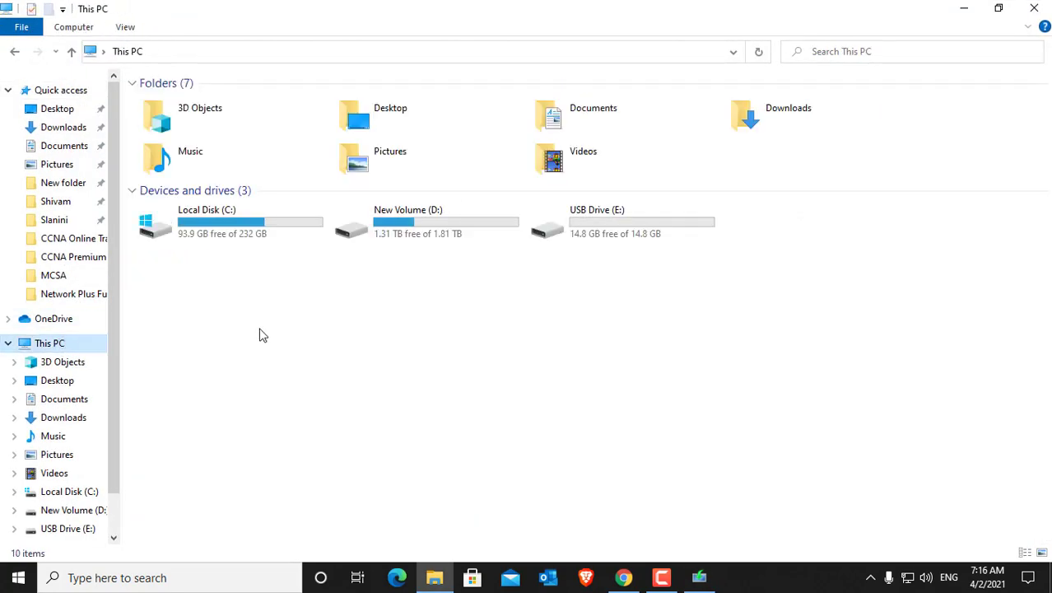
double_click(600, 232)
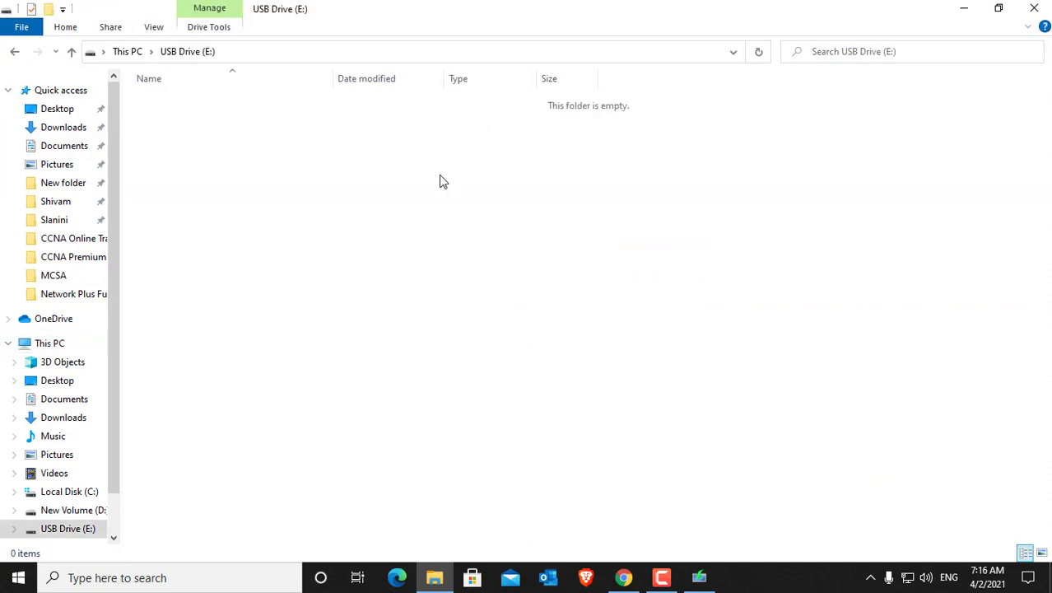
click(12, 54)
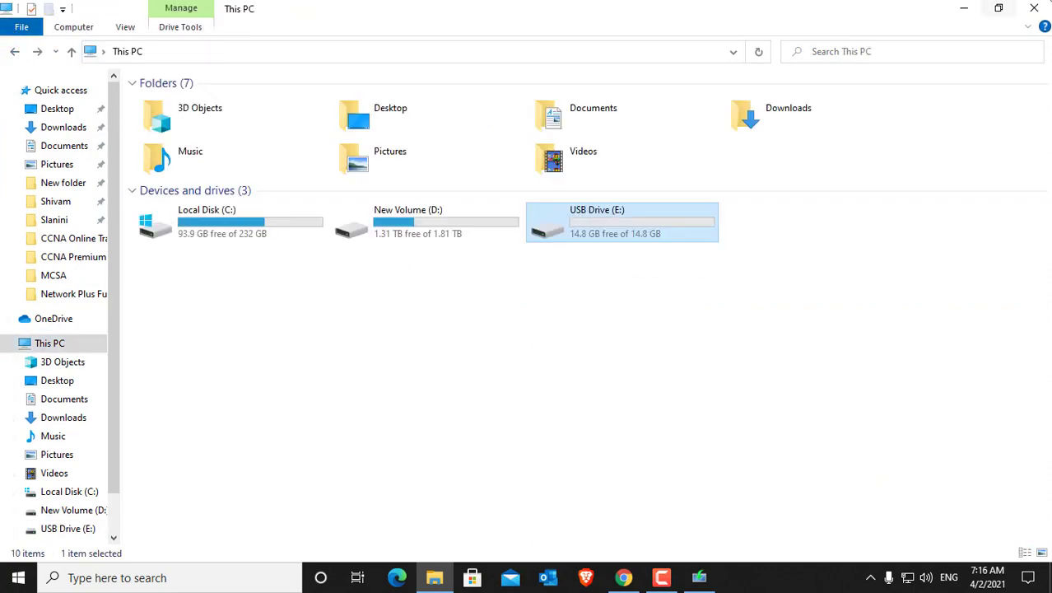
click(1034, 8)
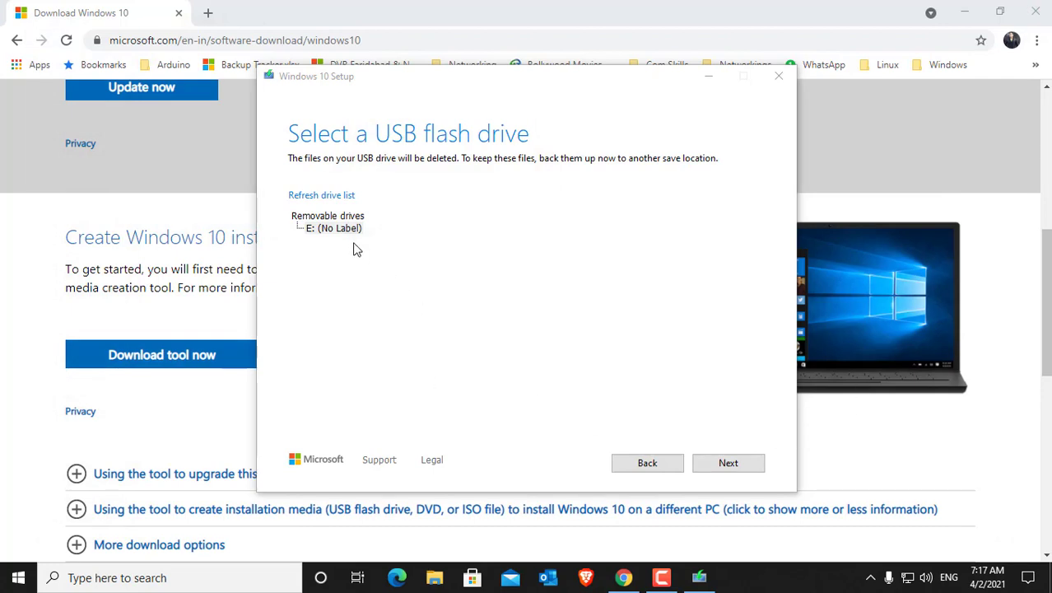
Step: Start the Windows 10 download for the selected USB drive, and quit the setup while it is in progress
click(735, 464)
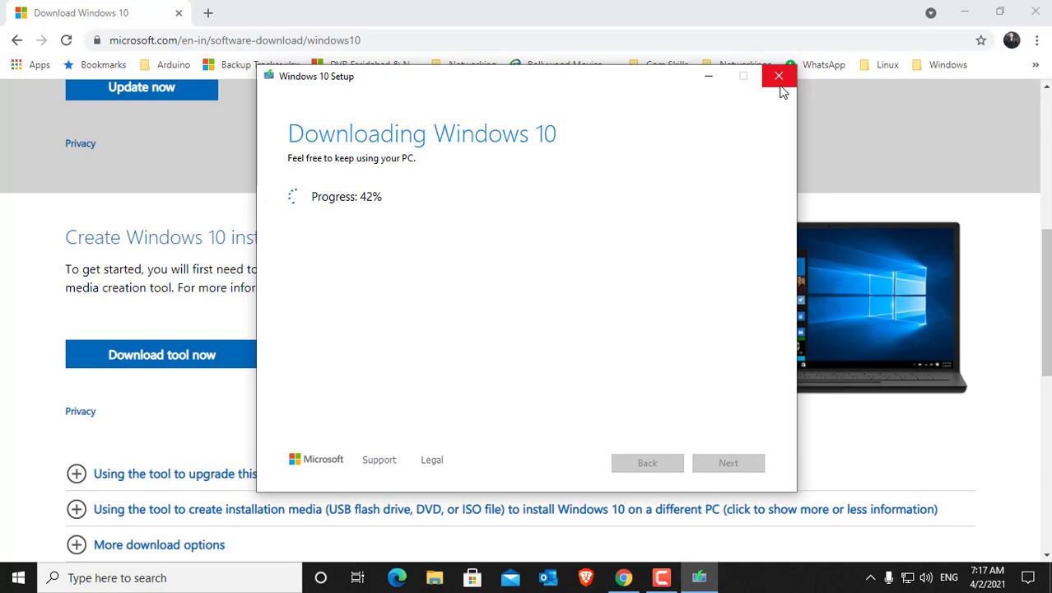
click(781, 86)
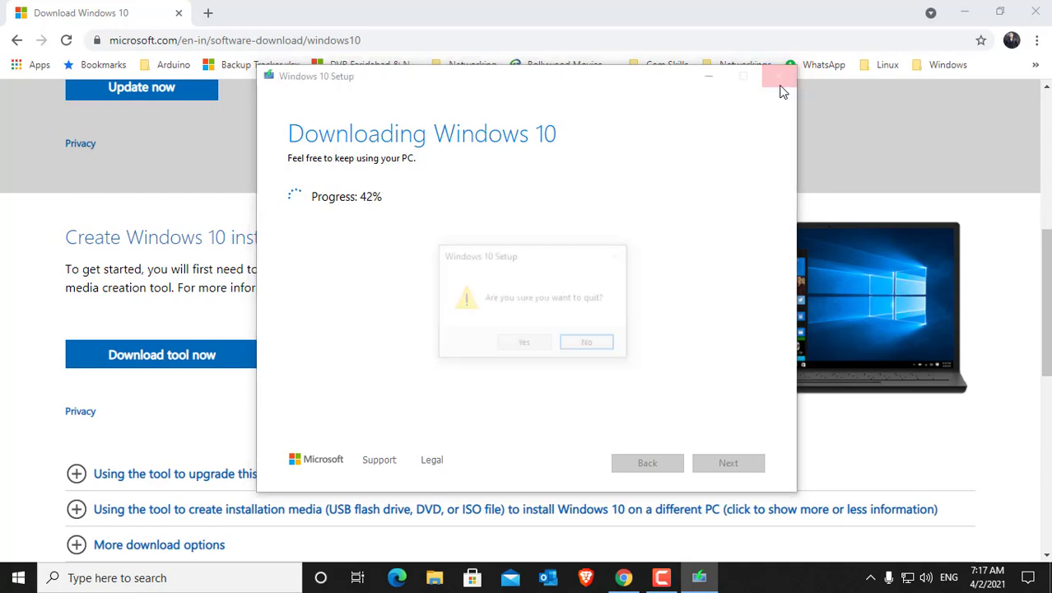
click(534, 352)
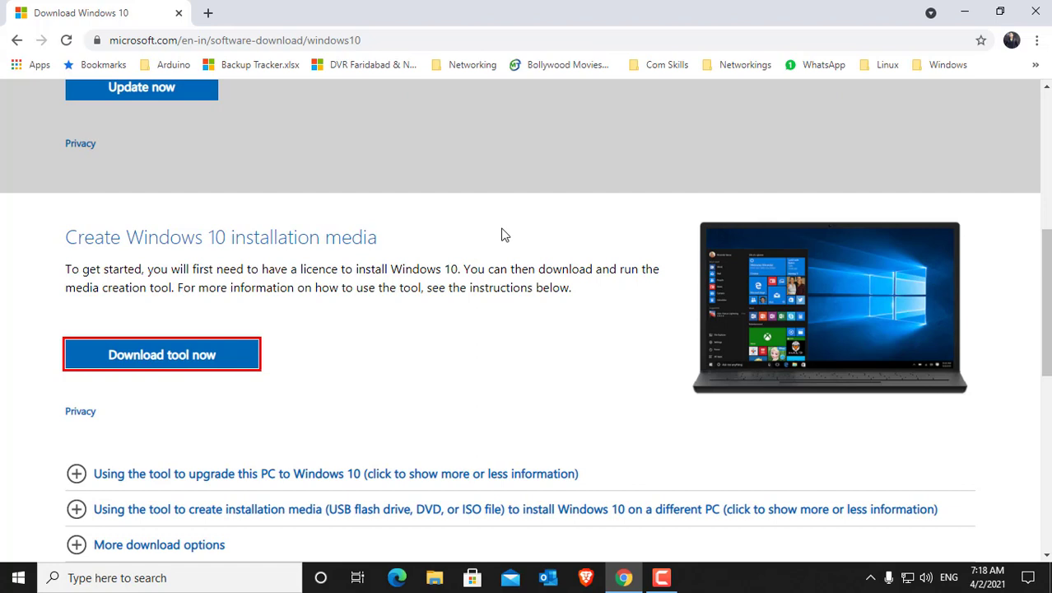
Step: Close the browser and refresh the desktop to rearrange its icons
click(1044, 10)
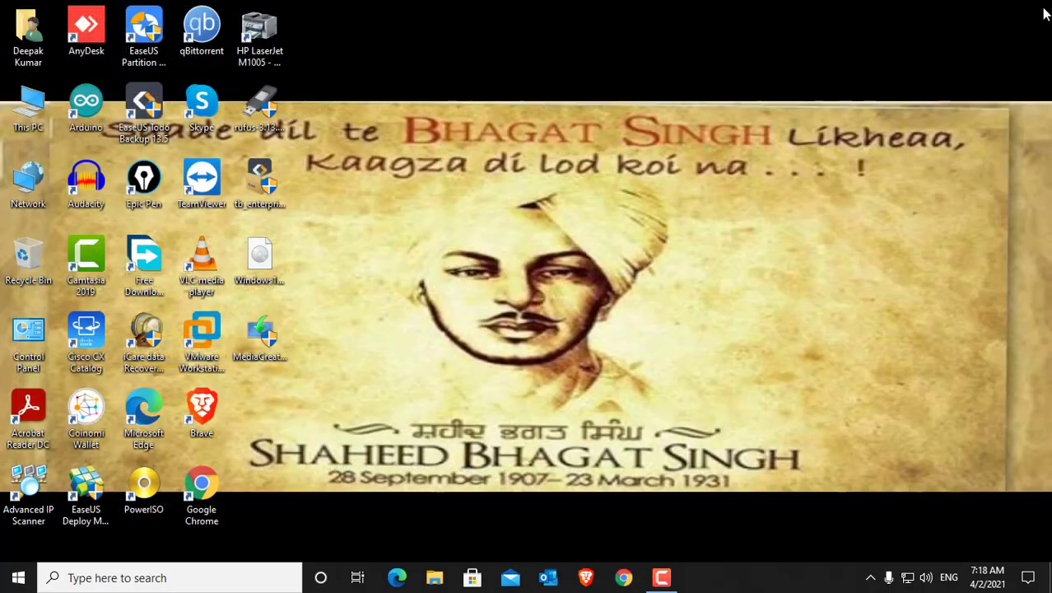
right_click(370, 258)
click(422, 298)
click(269, 260)
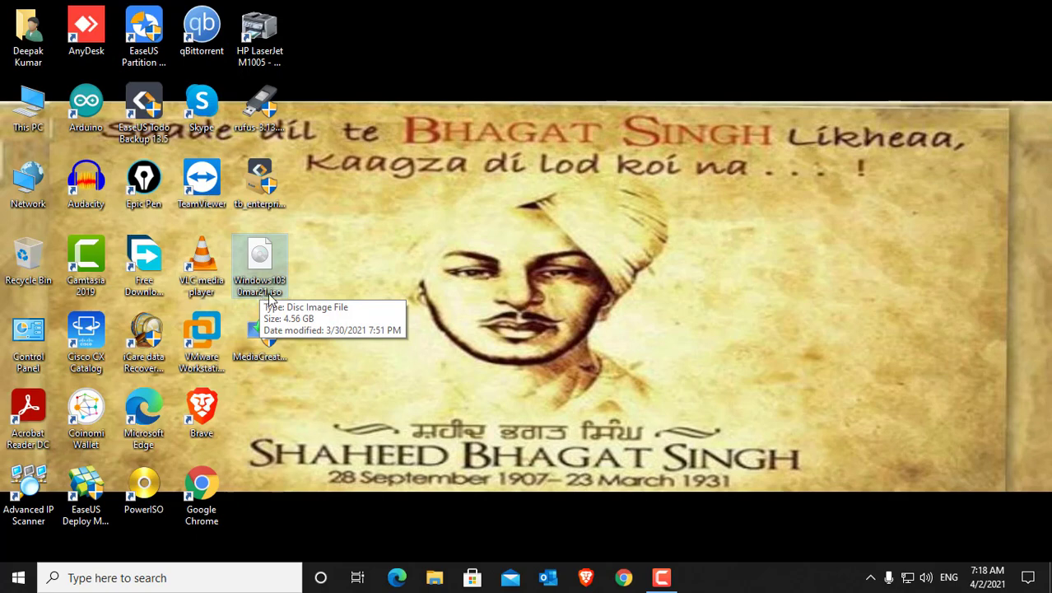
click(355, 254)
right_click(504, 217)
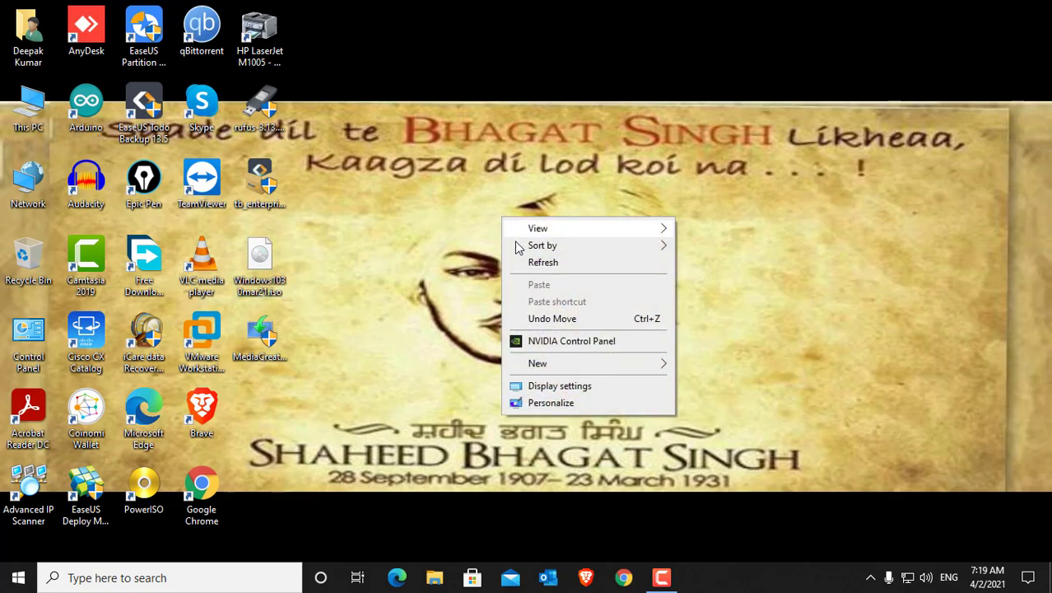
click(530, 261)
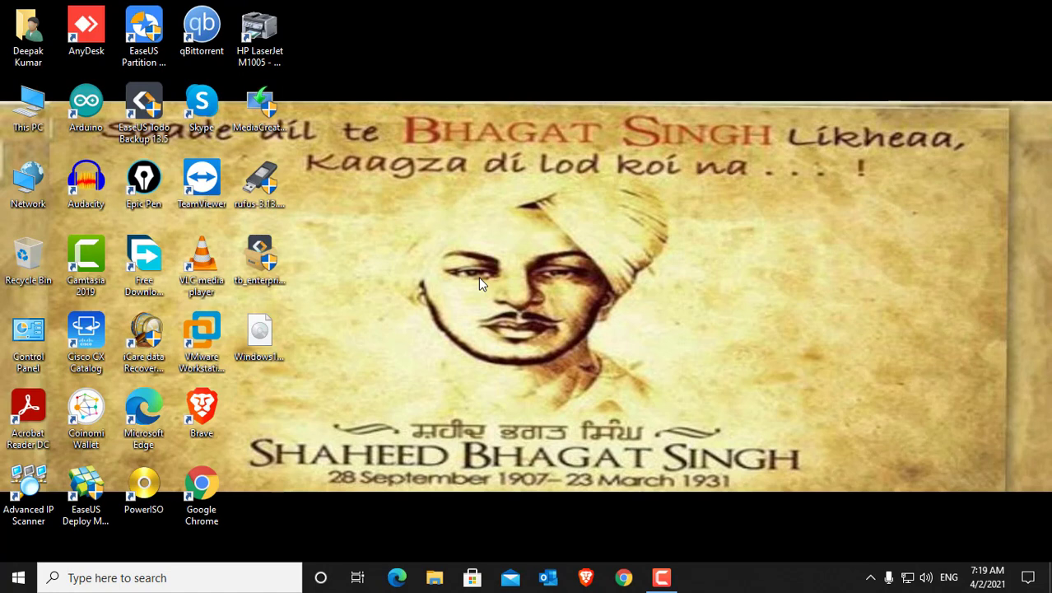
Step: Locate the Windows 10 ISO file on the desktop and select rufus-3.13.exe
click(270, 326)
click(331, 315)
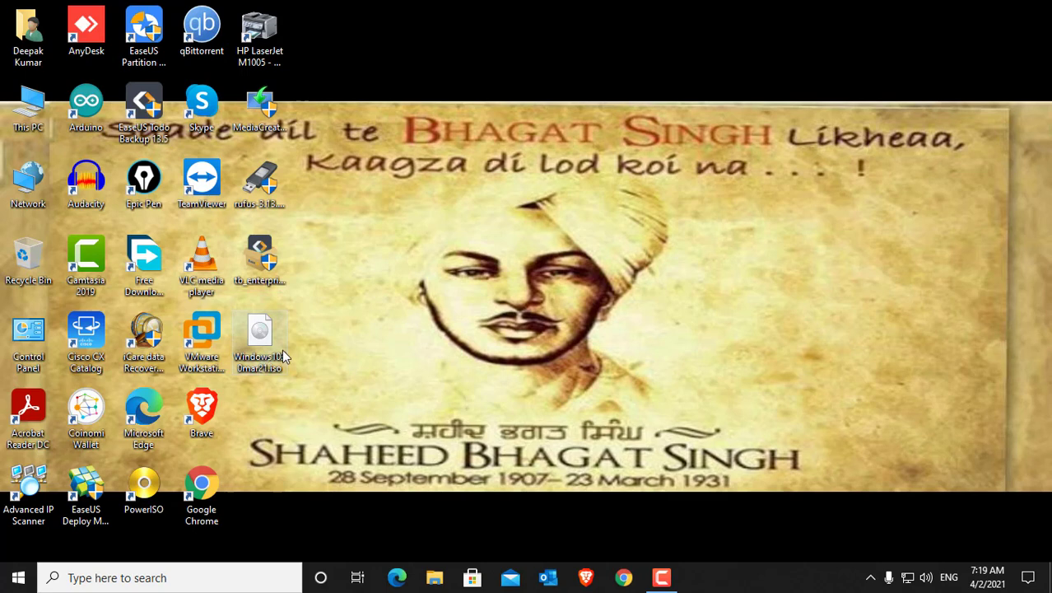
mouse_move(282, 350)
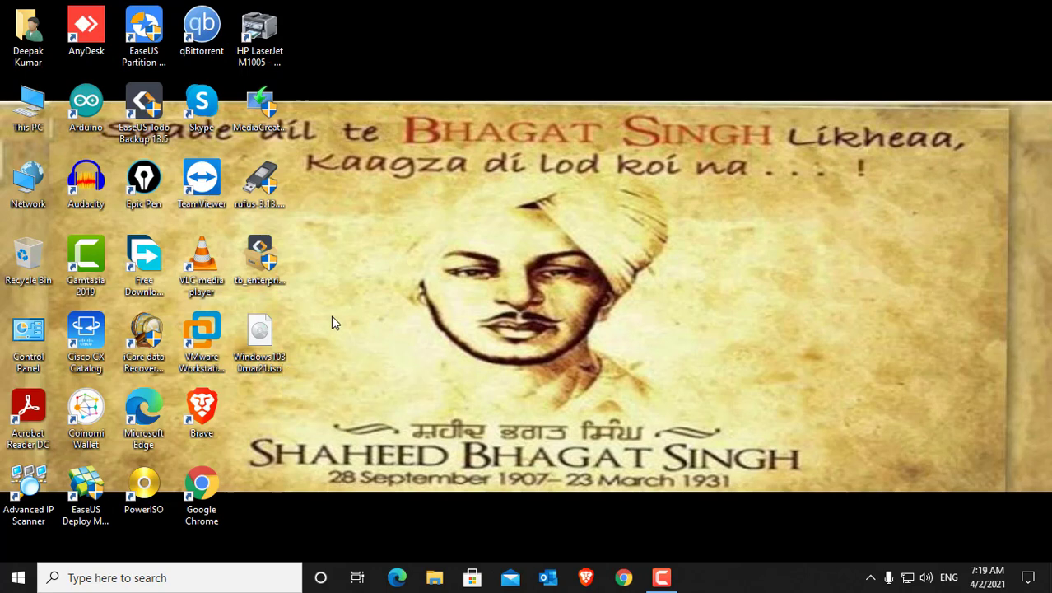
click(260, 182)
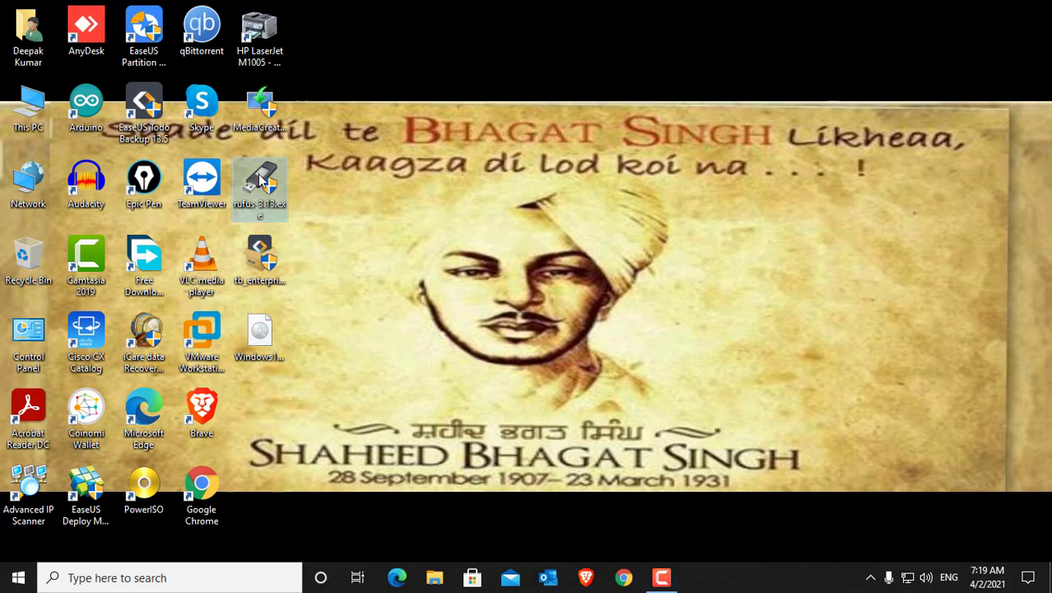
Step: Launch Rufus 3.13 and load Windows1030mar21.iso from the desktop as the boot image
double_click(260, 181)
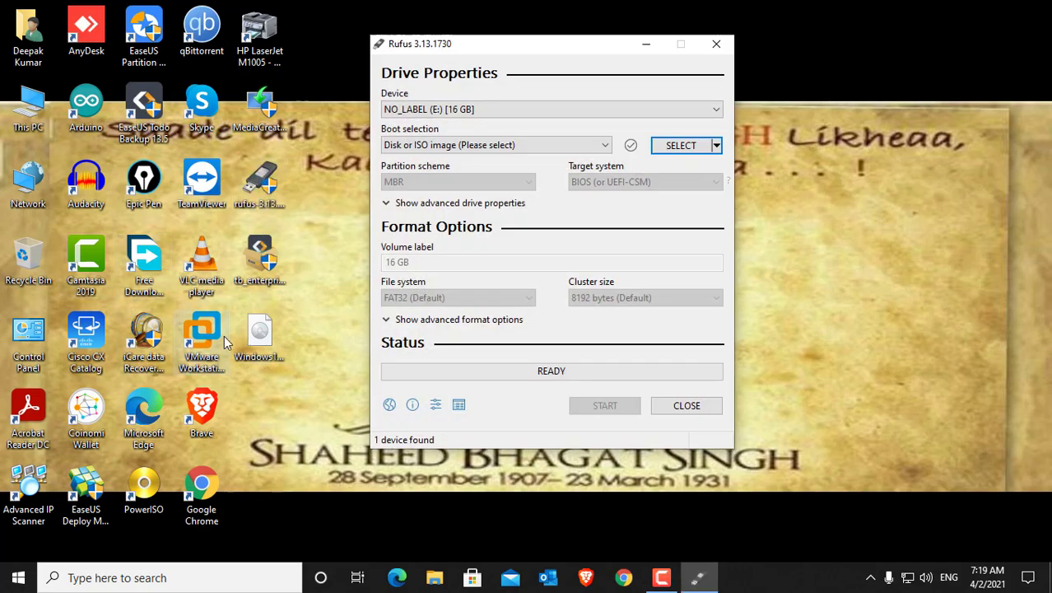
drag(519, 47, 537, 80)
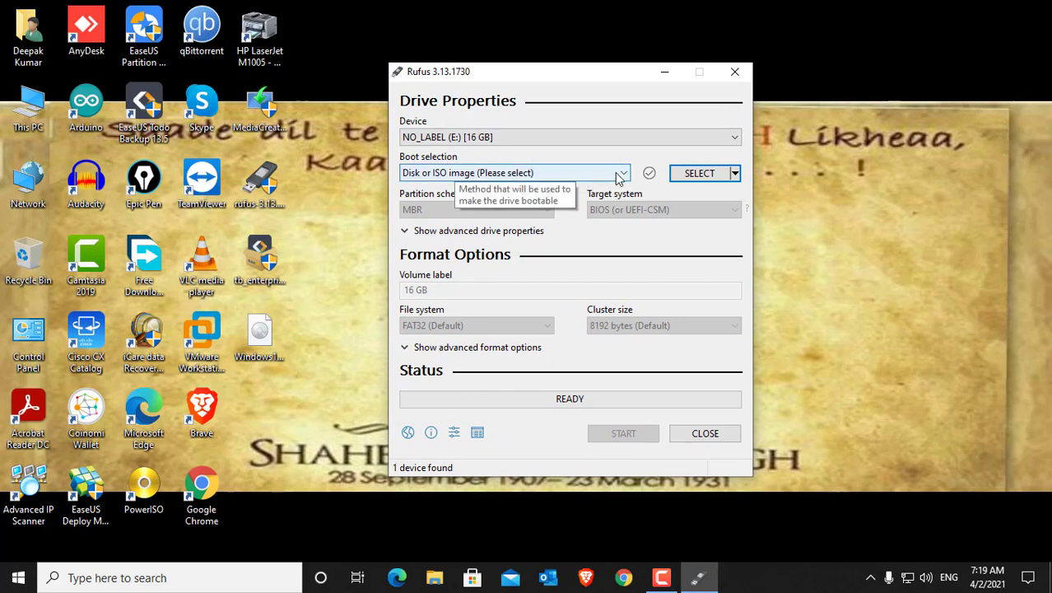
click(715, 176)
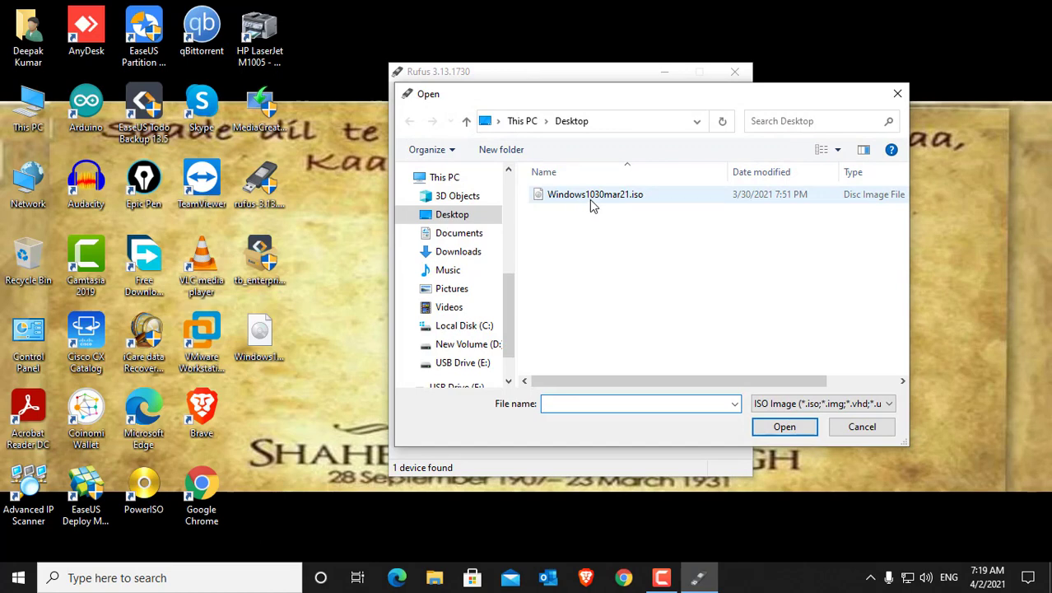
click(589, 204)
click(783, 426)
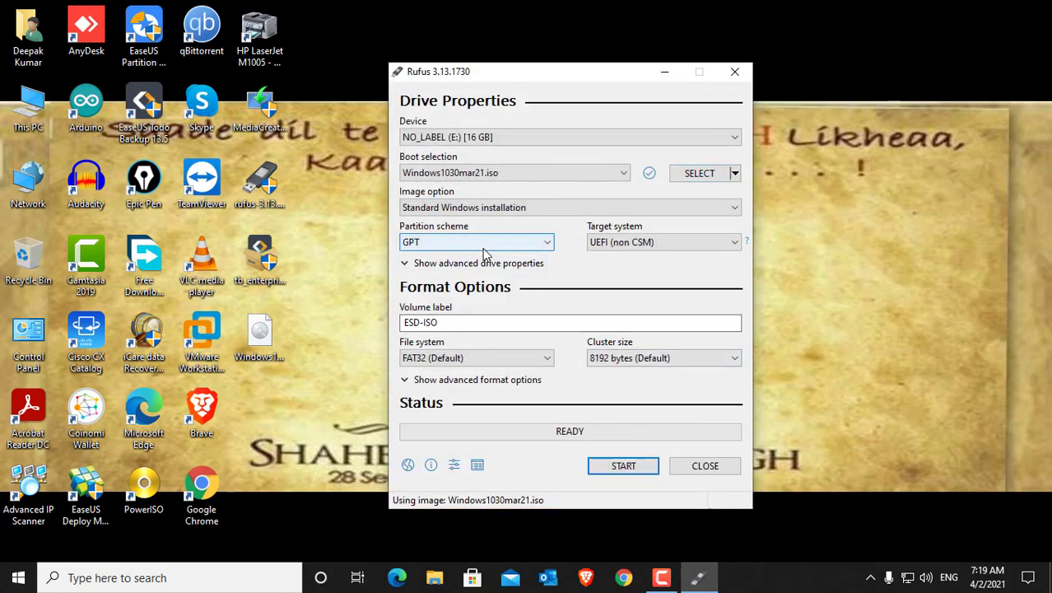
Step: Review the image options and partition schemes, keeping Standard Windows installation and GPT selected
click(547, 210)
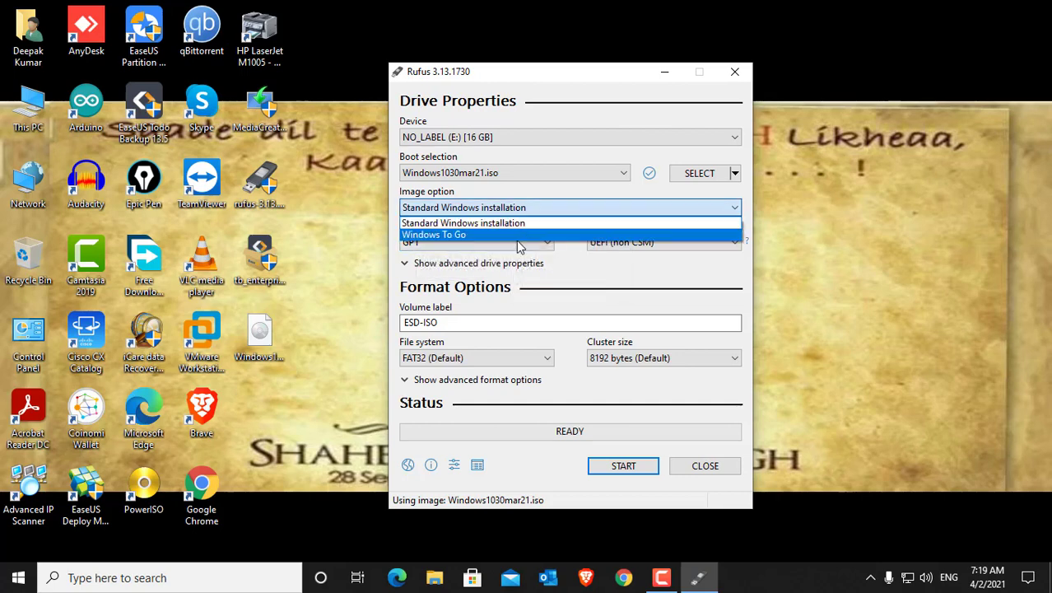
click(574, 257)
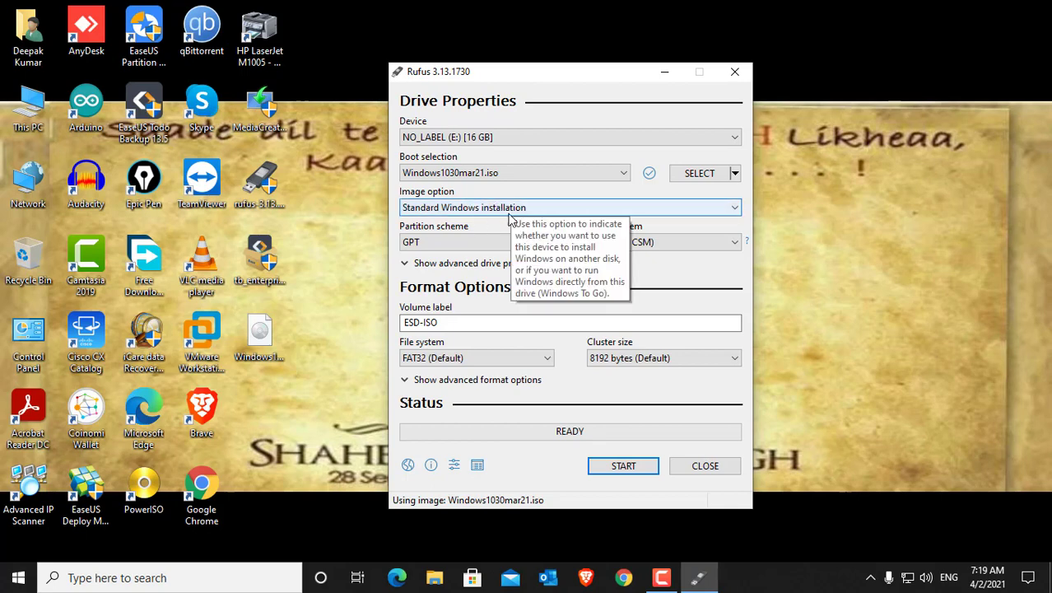
click(535, 241)
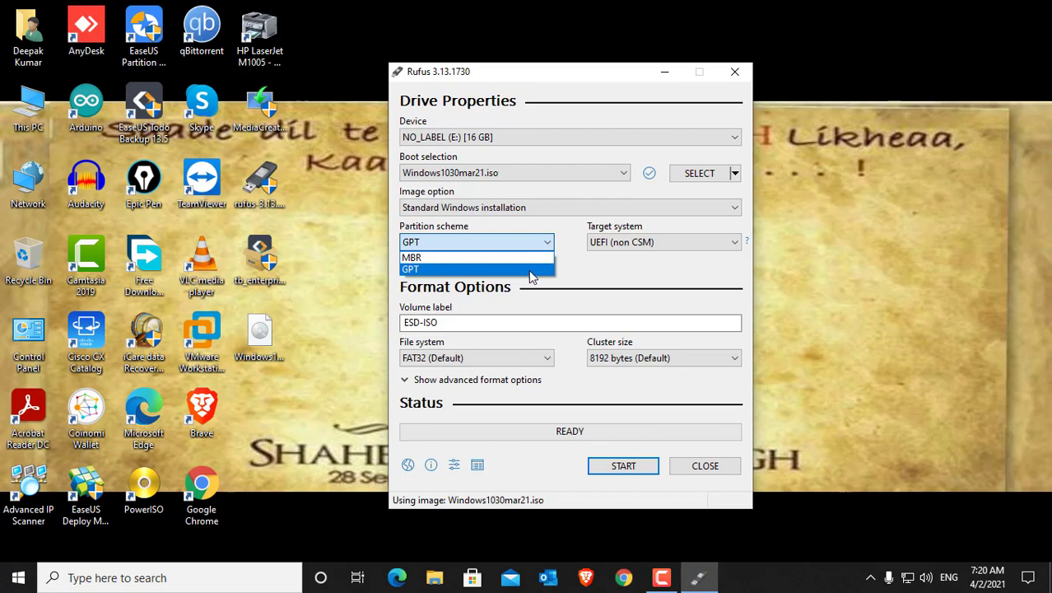
click(531, 270)
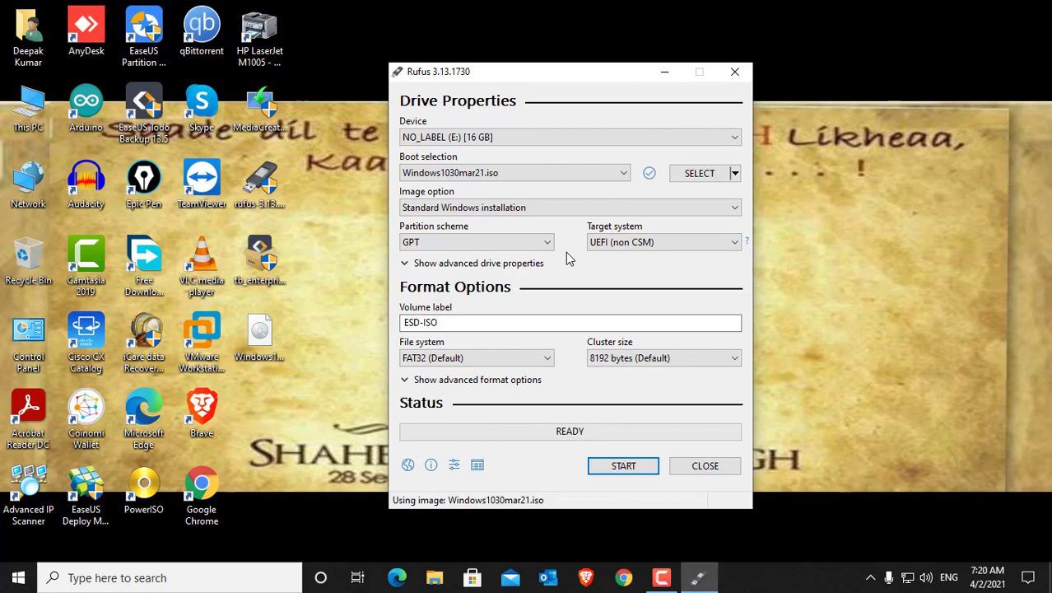
click(479, 247)
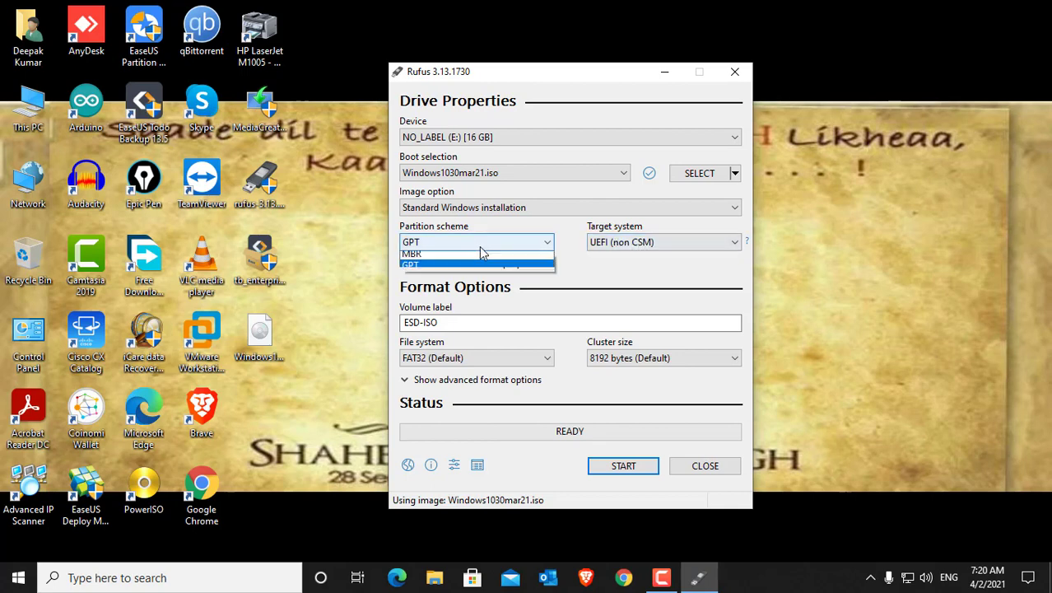
click(552, 270)
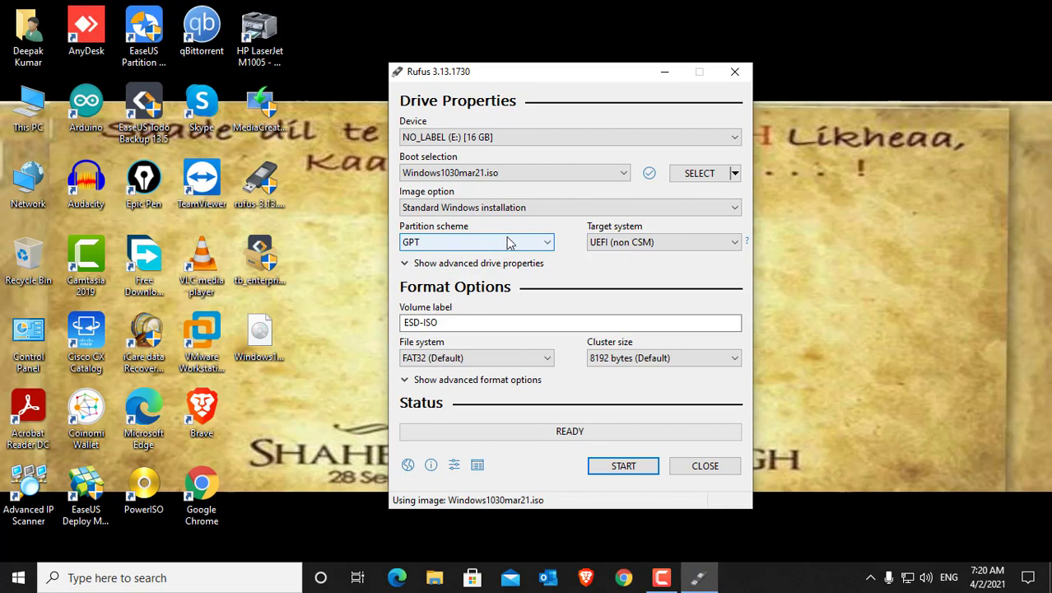
Step: Switch the partition scheme to MBR and check the available target system options
click(535, 243)
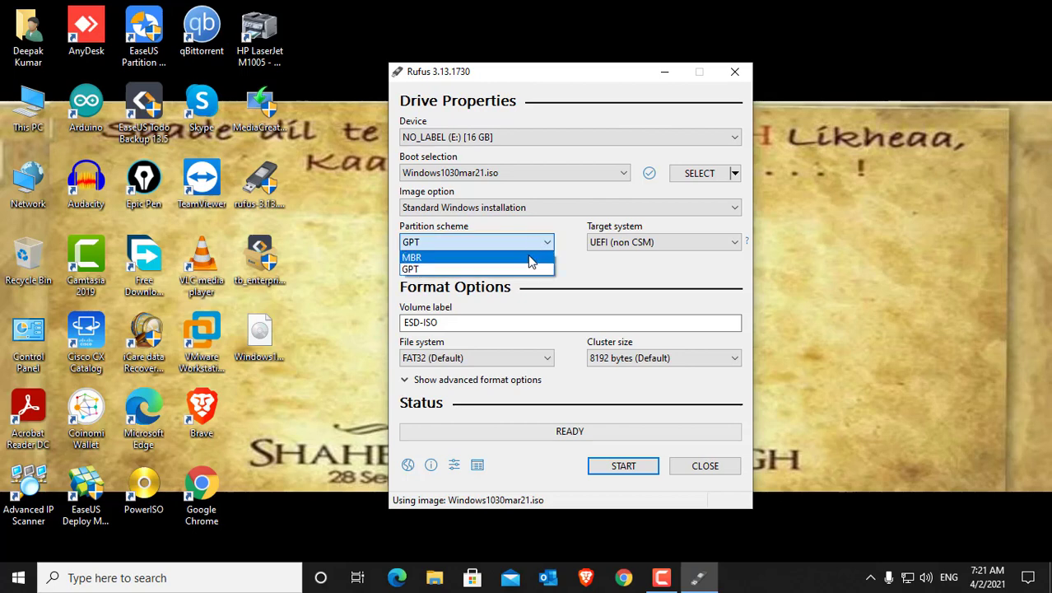
click(536, 256)
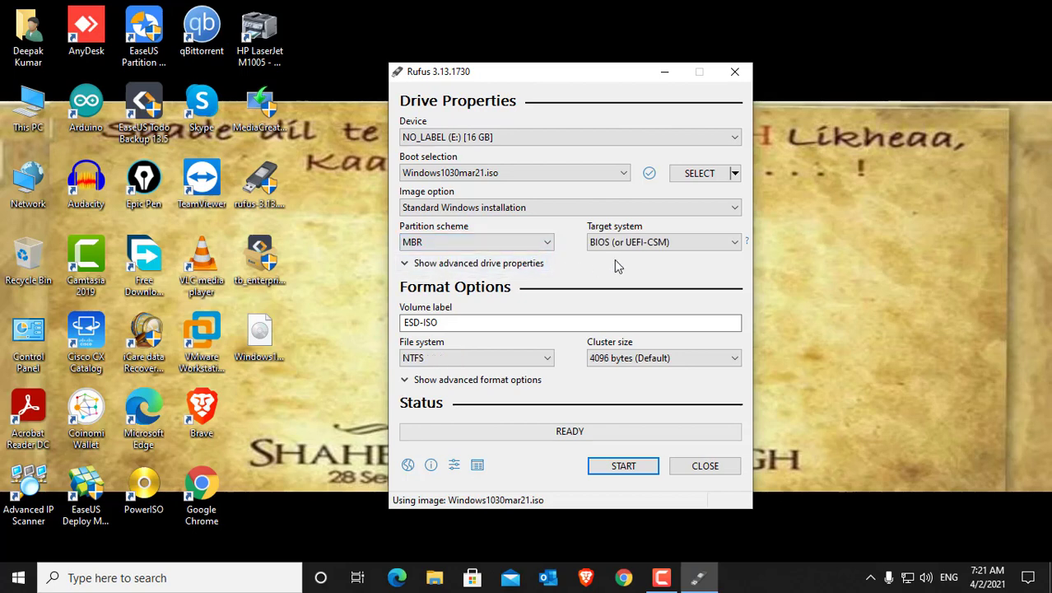
click(669, 243)
click(683, 258)
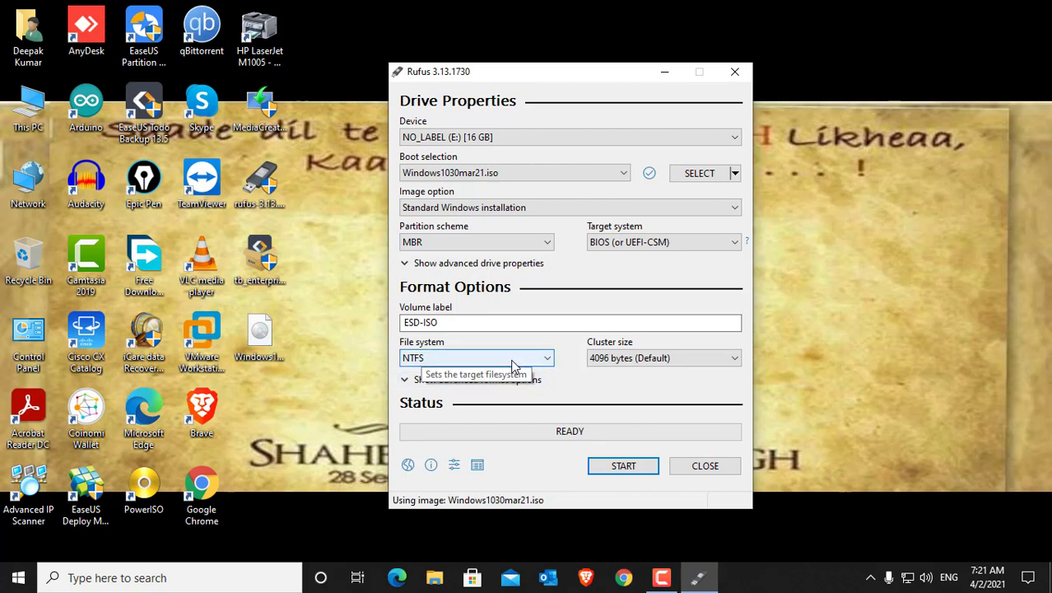
Step: Switch the partition scheme to GPT and back to MBR, and check the file system options offered with MBR
click(521, 242)
click(509, 272)
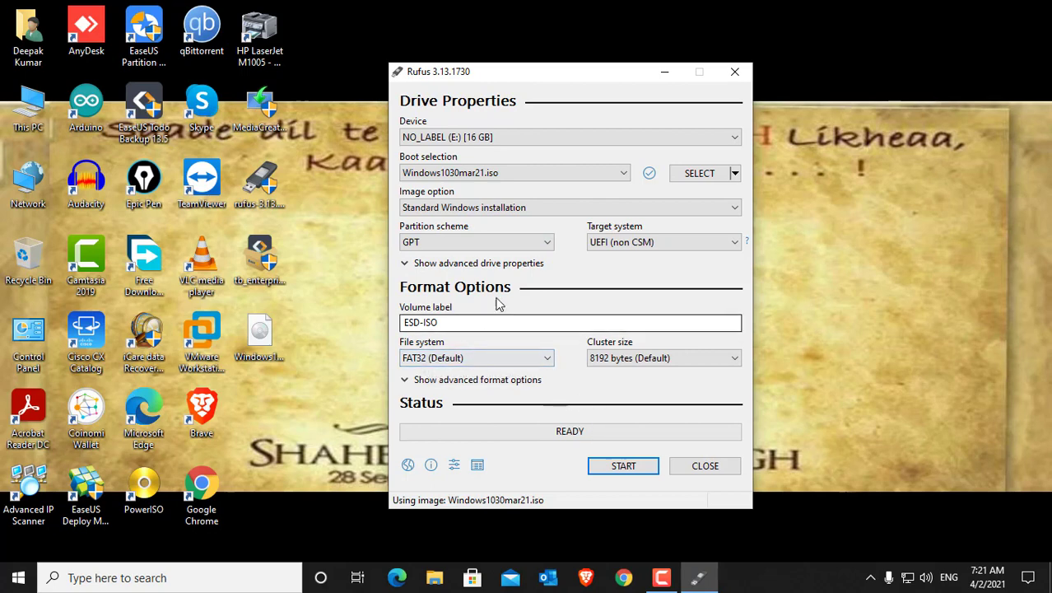
click(503, 246)
click(504, 255)
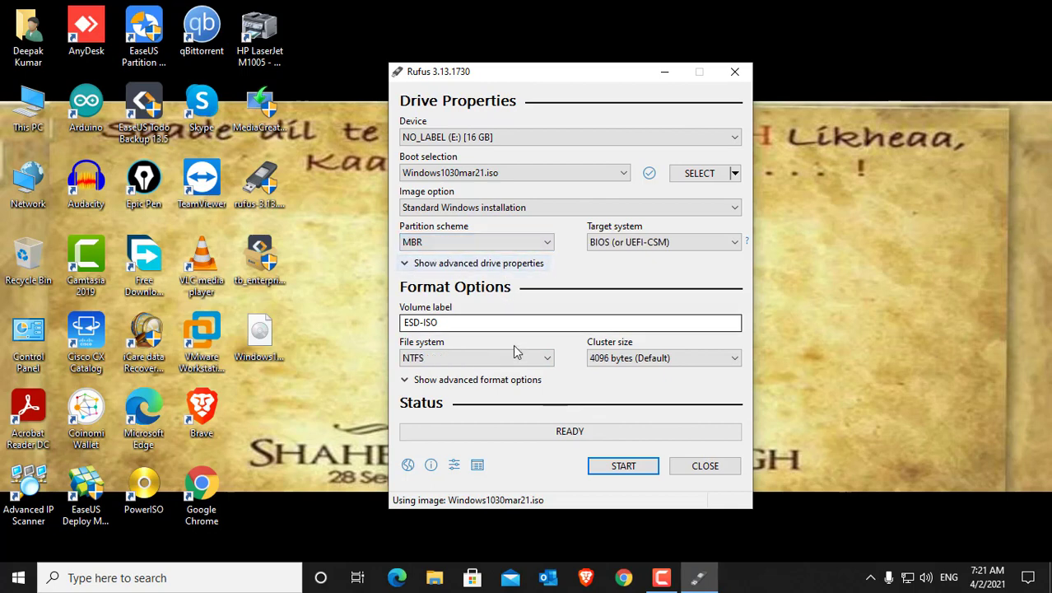
click(519, 357)
click(548, 358)
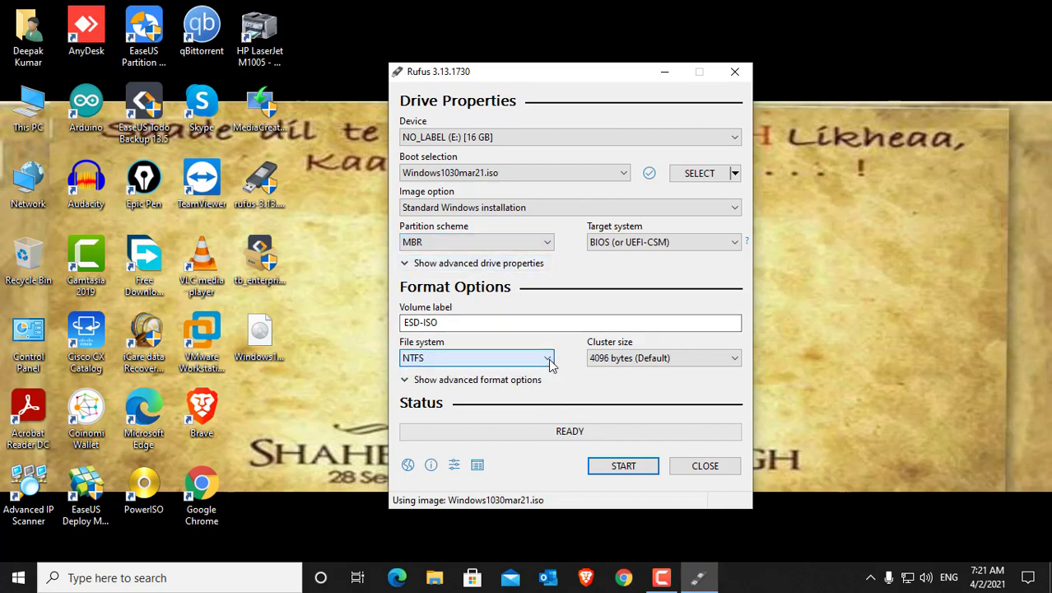
click(543, 361)
click(545, 359)
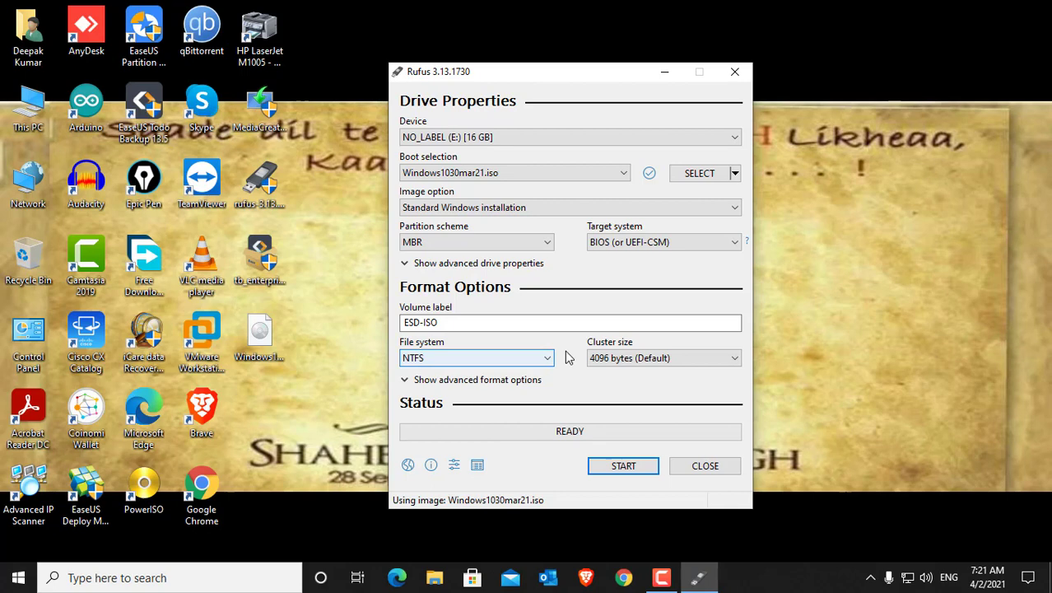
Step: Set the partition scheme to GPT, try NTFS as the file system, and set it back to FAT32 (Default)
click(513, 244)
click(512, 256)
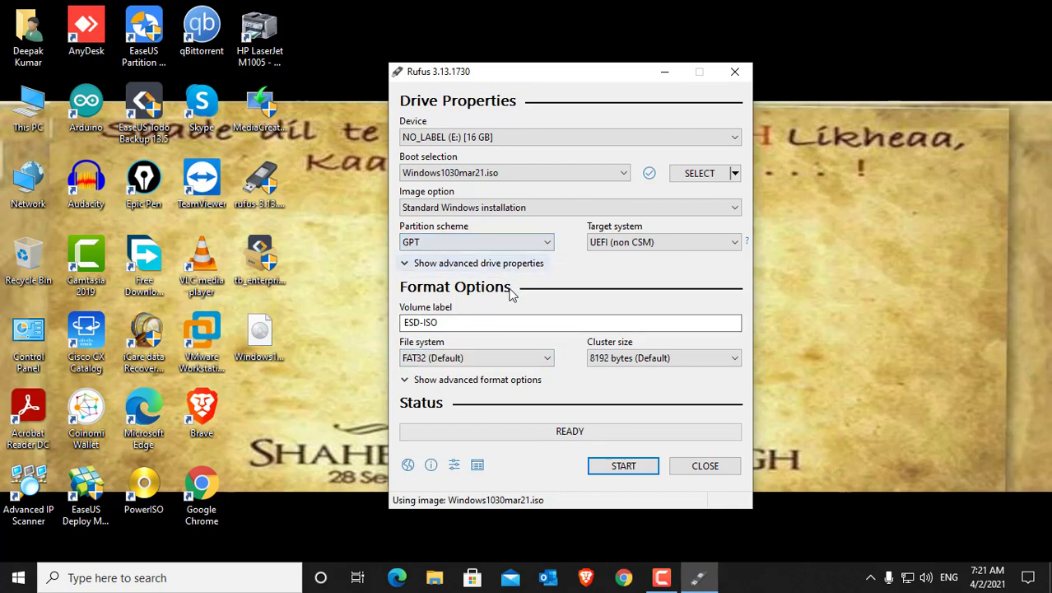
click(527, 358)
click(519, 384)
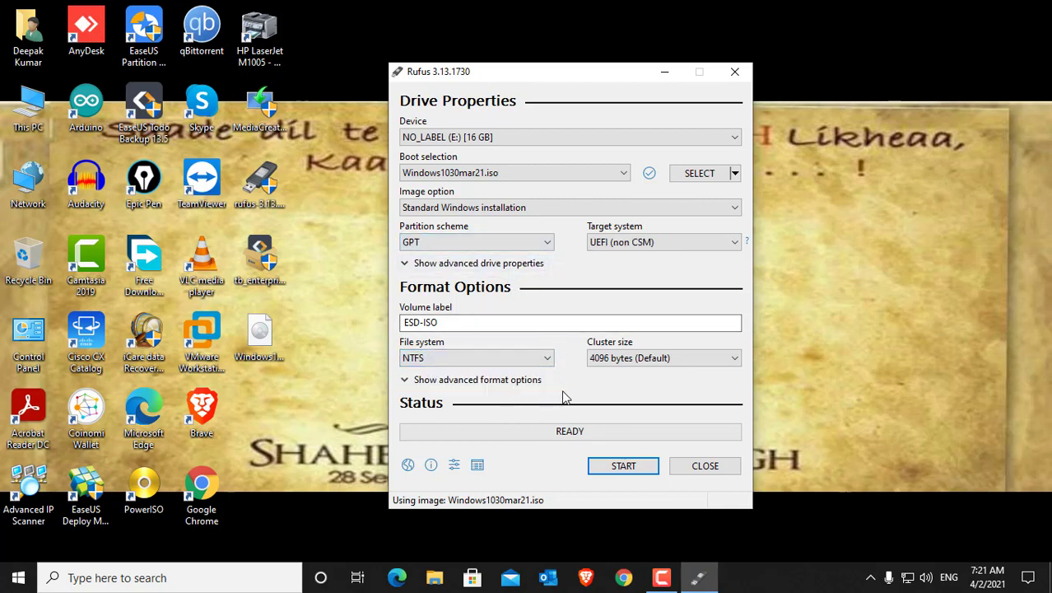
click(546, 361)
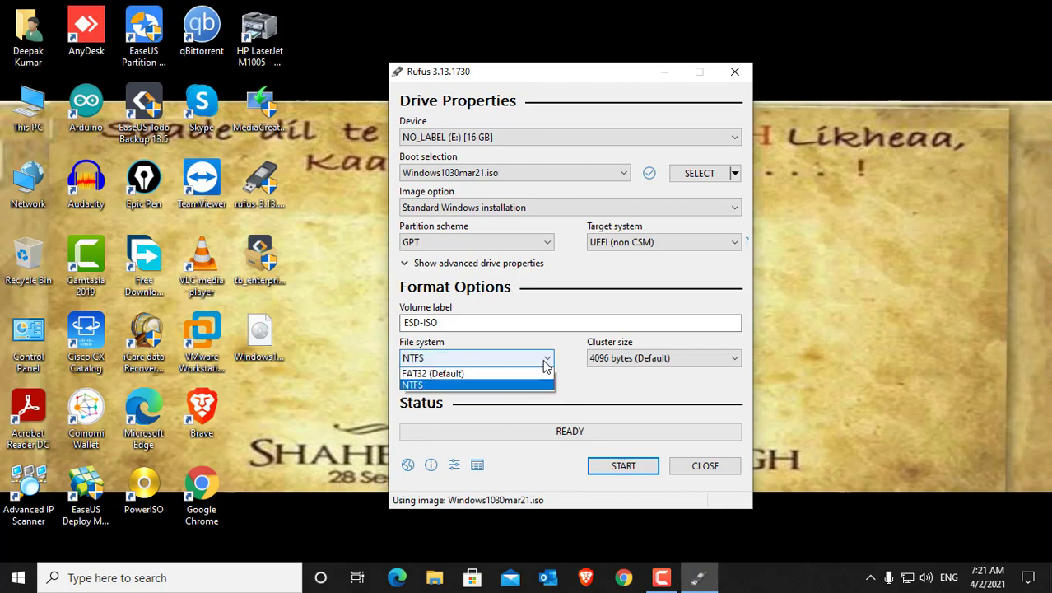
click(531, 374)
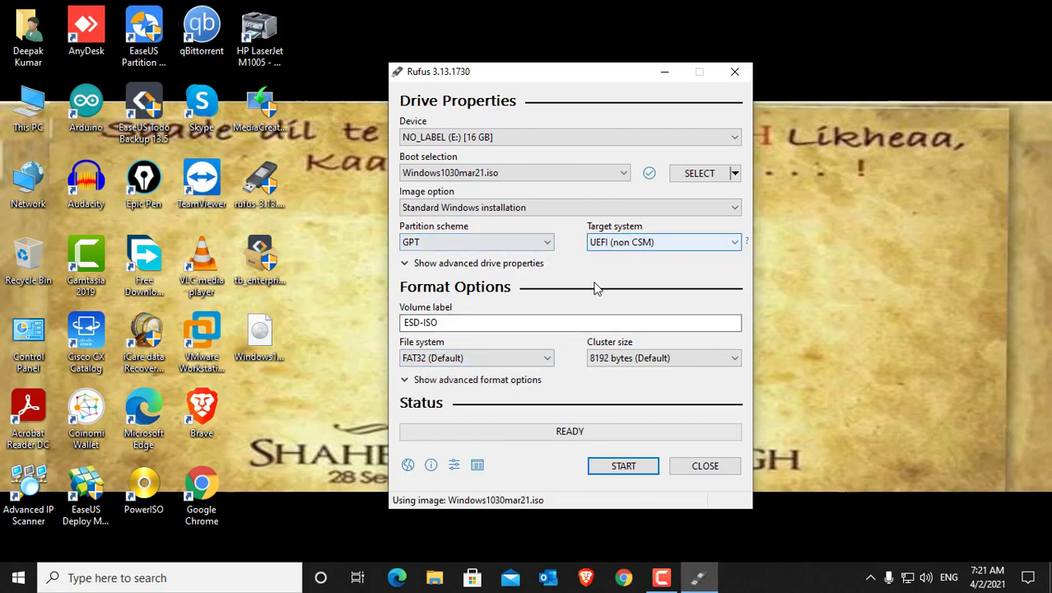
Step: Start writing the Windows ISO to the 16 GB USB drive (E:) and accept erasing all its data
click(623, 467)
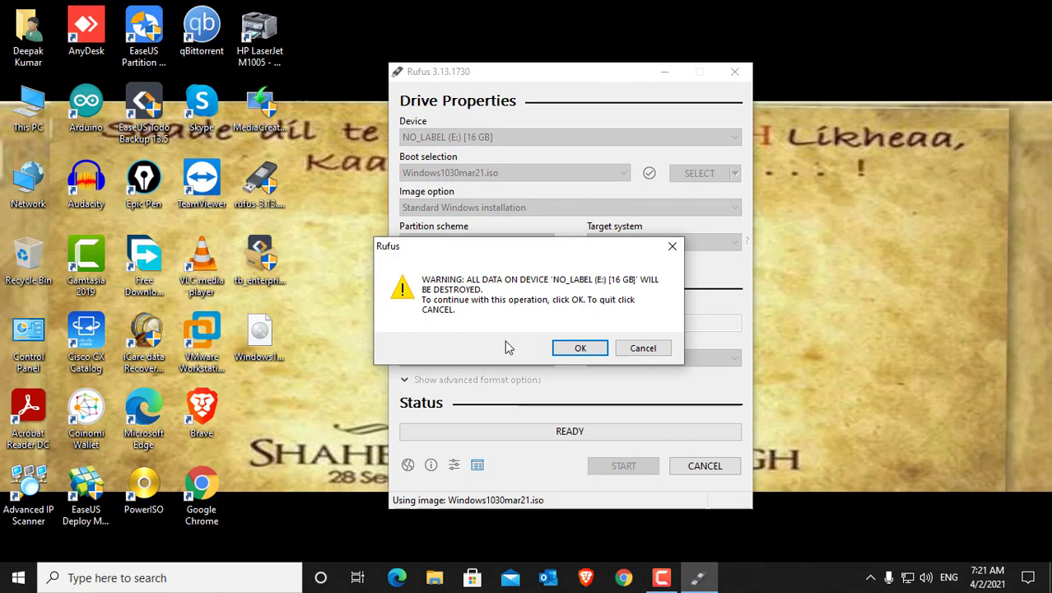
click(580, 349)
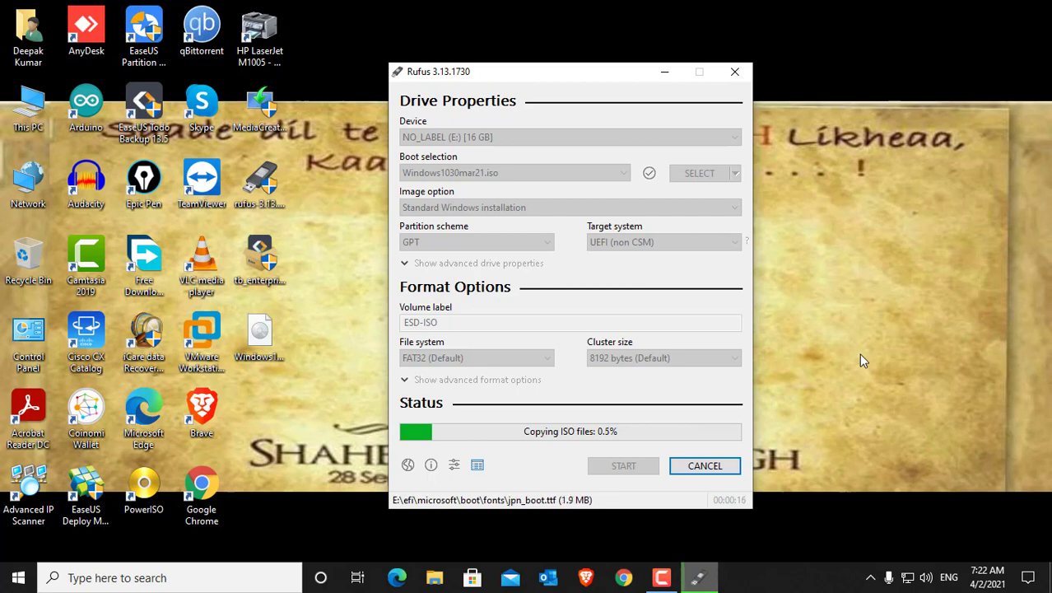
drag(561, 83, 636, 93)
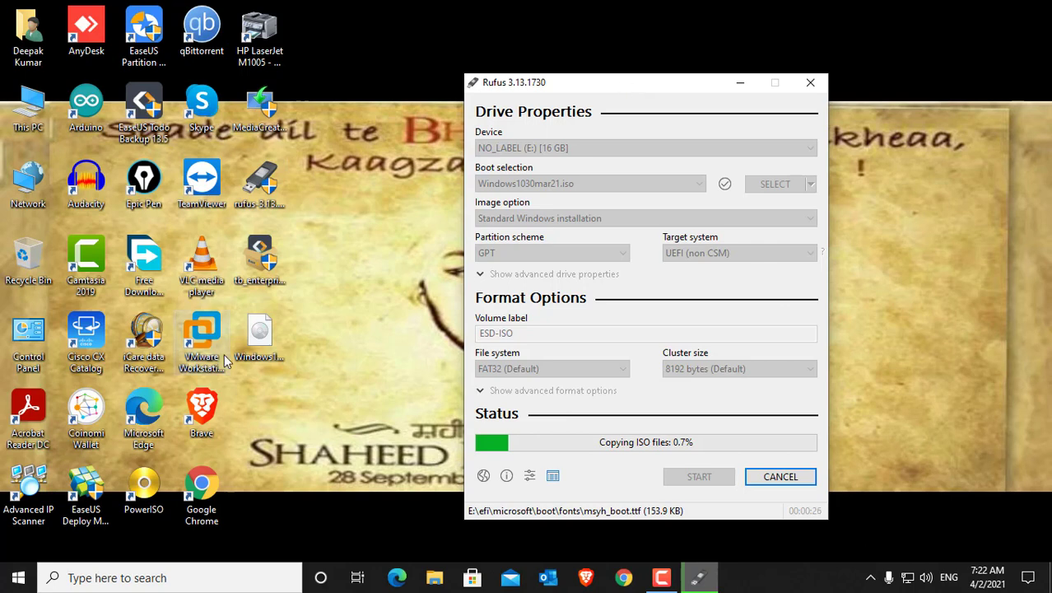
click(255, 344)
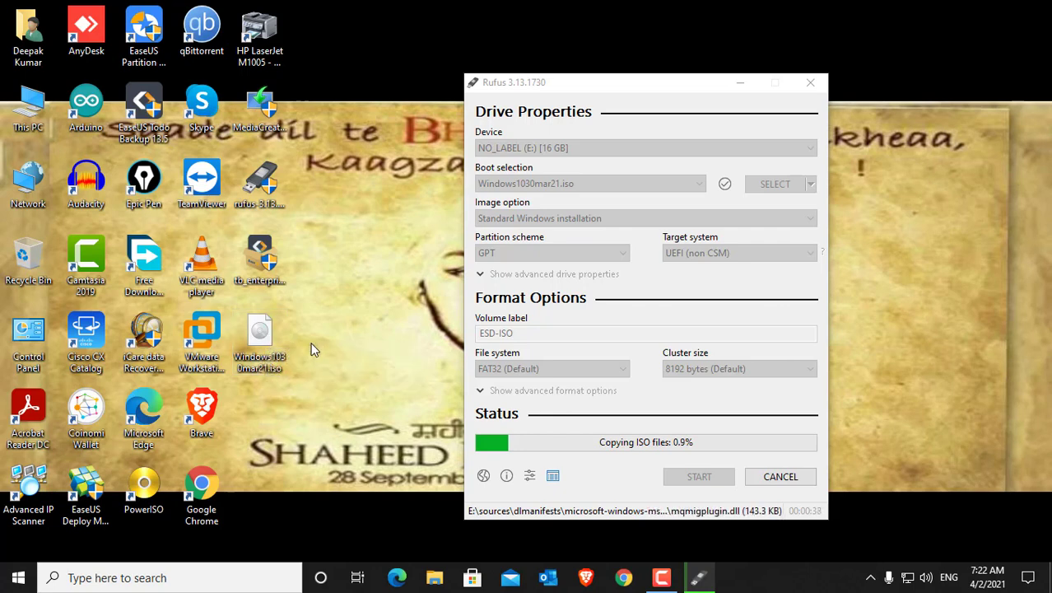
mouse_move(587, 81)
mouse_down()
mouse_move(572, 94)
mouse_move(568, 76)
mouse_up()
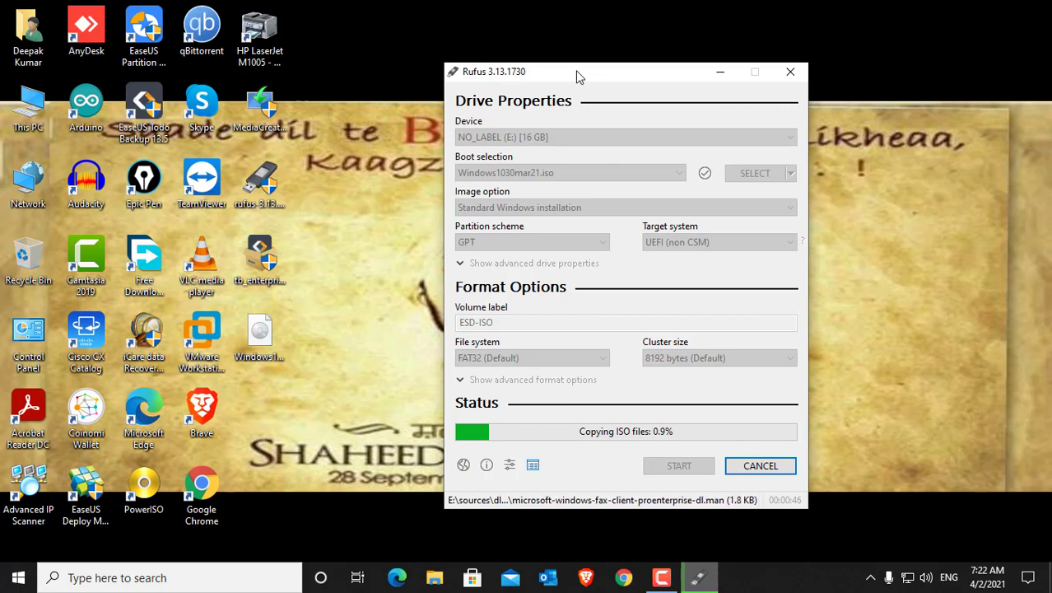
drag(575, 75, 559, 63)
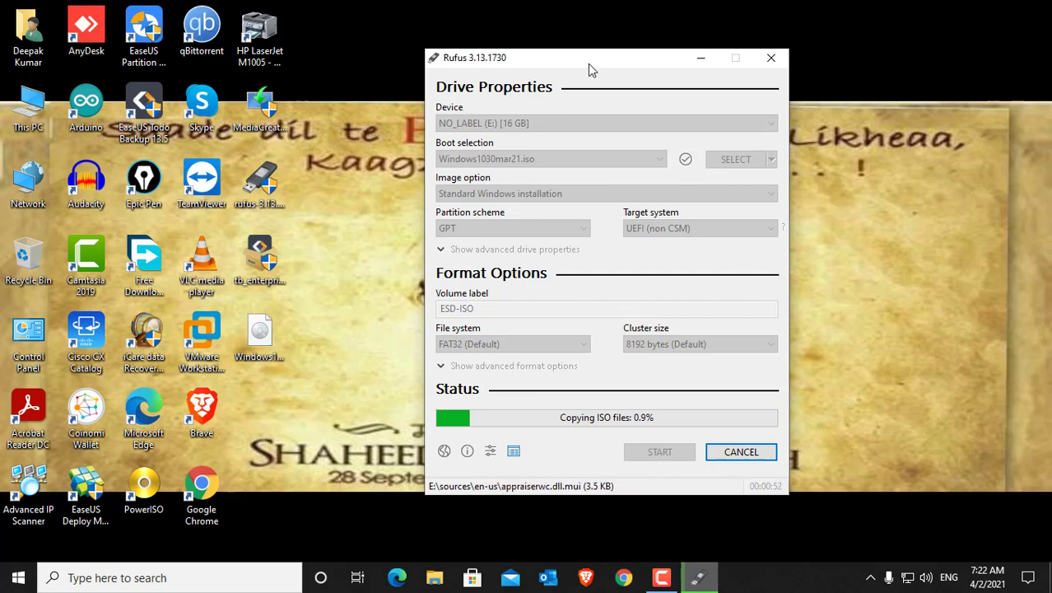
drag(589, 65, 545, 74)
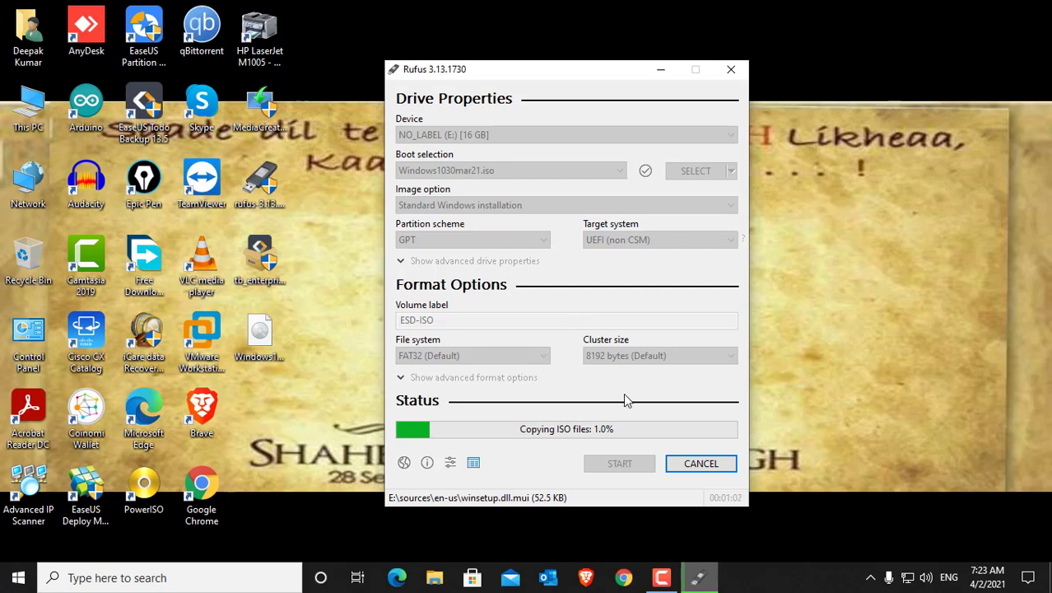
Step: Cancel the ISO copy in progress, confirm the cancellation, and close Rufus
click(697, 464)
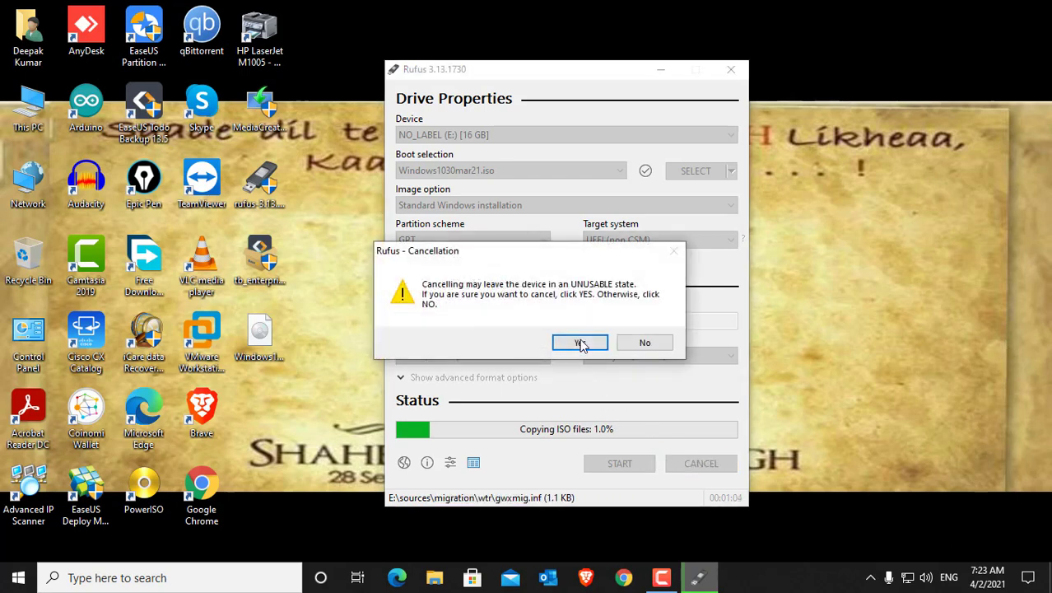
click(581, 343)
click(698, 293)
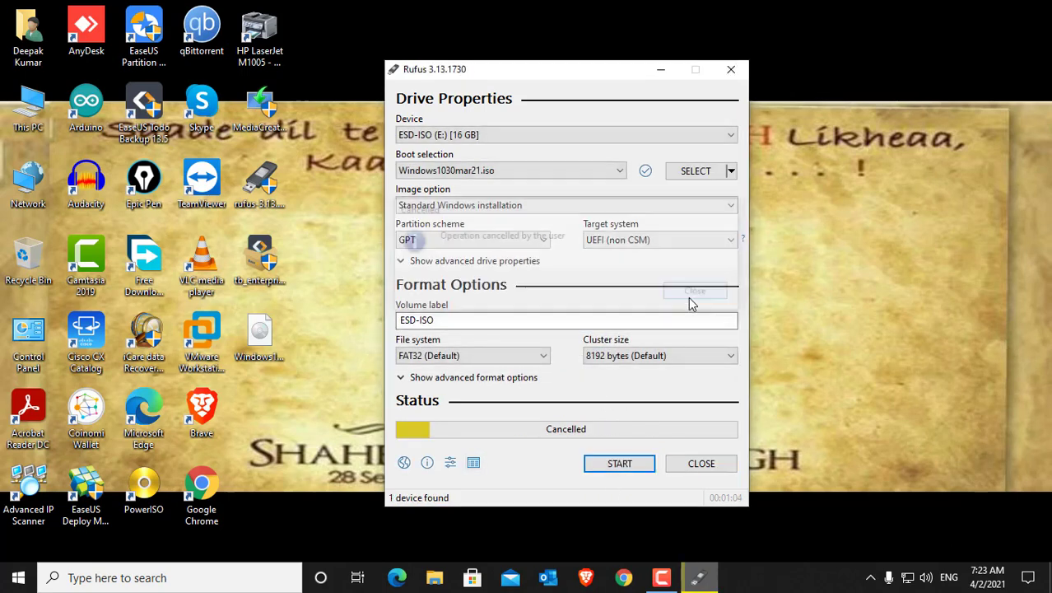
click(735, 69)
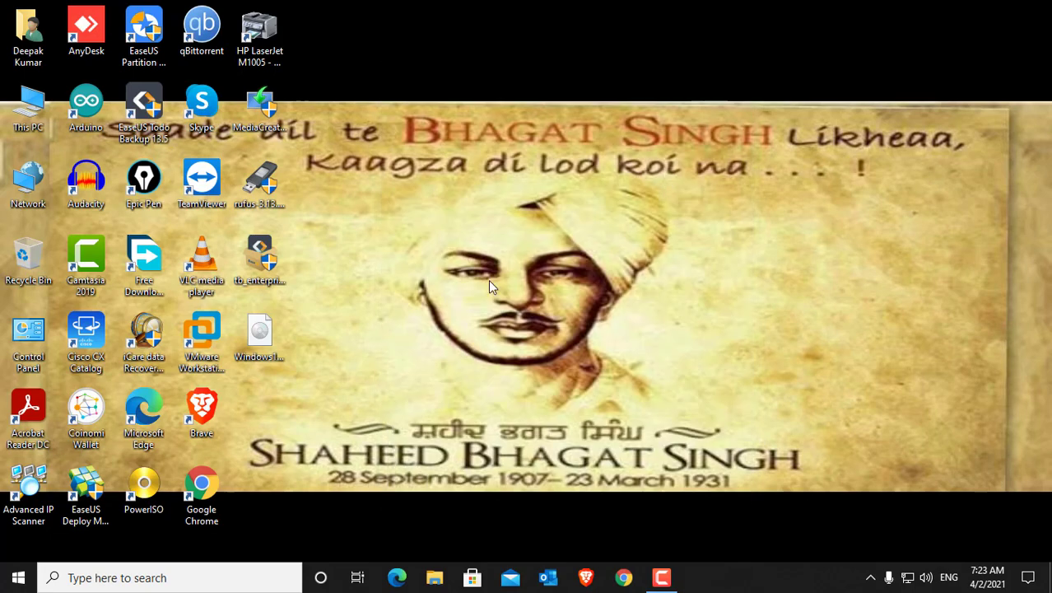
Step: Refresh the desktop and open the ESD-ISO (E:) drive from This PC to examine its contents
right_click(648, 189)
right_click(382, 254)
click(419, 294)
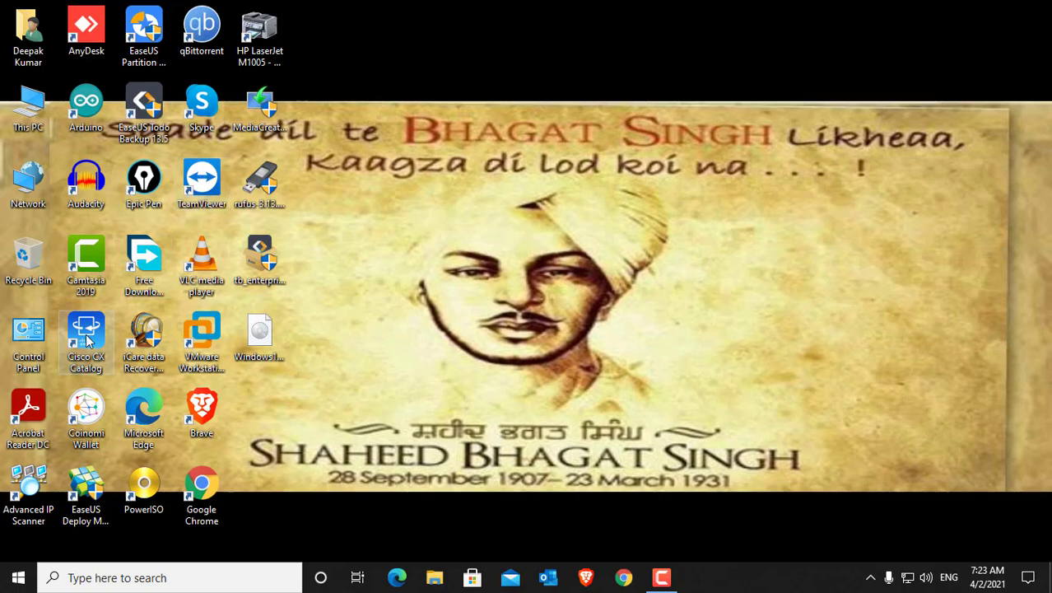
double_click(28, 102)
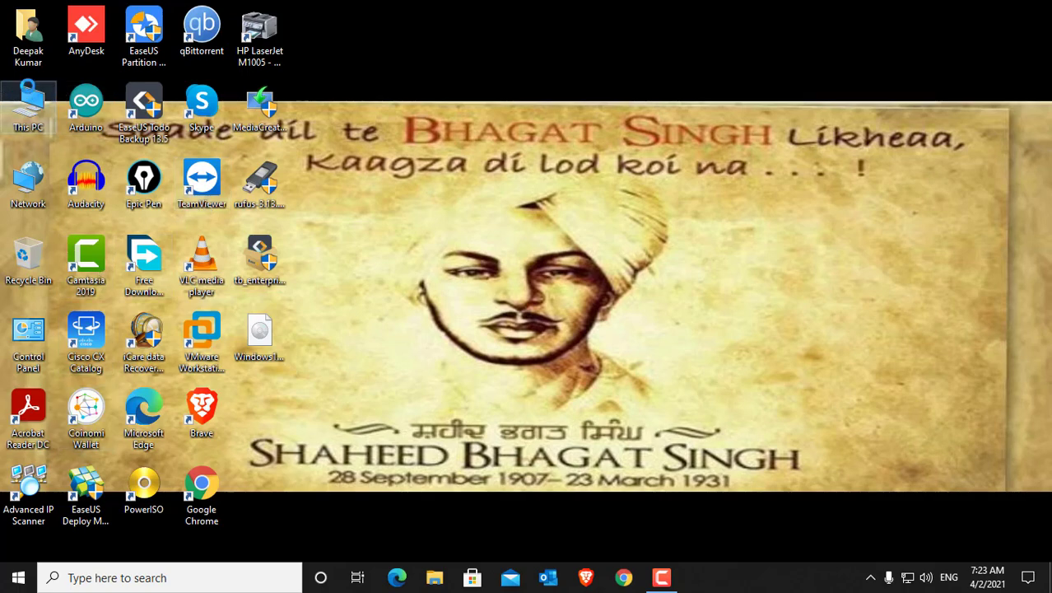
double_click(595, 235)
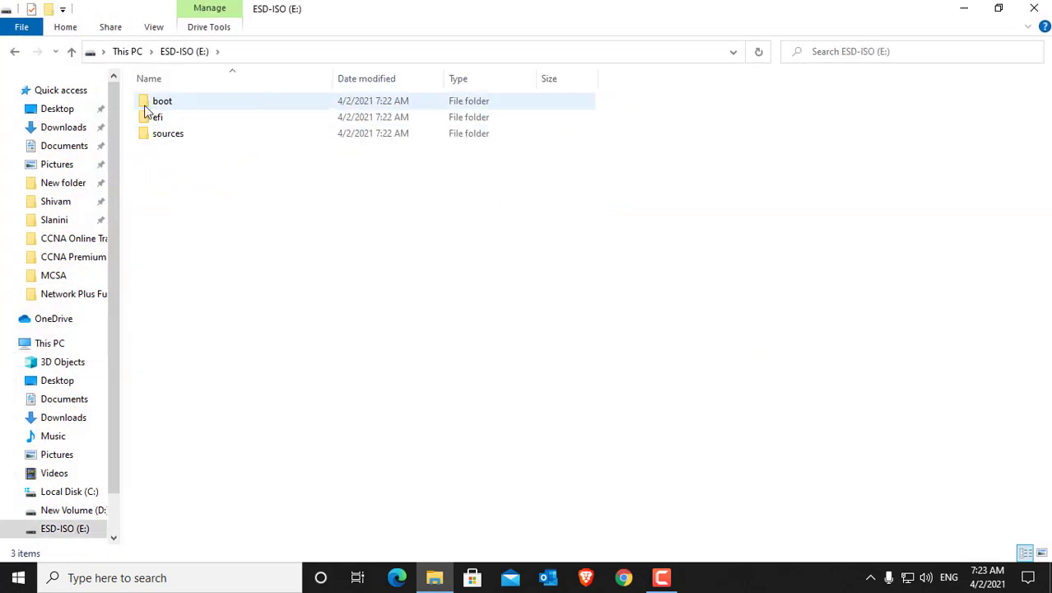
Step: Open the Tools folder inside Softwares > Inno on New Volume (D:)
click(14, 51)
double_click(339, 212)
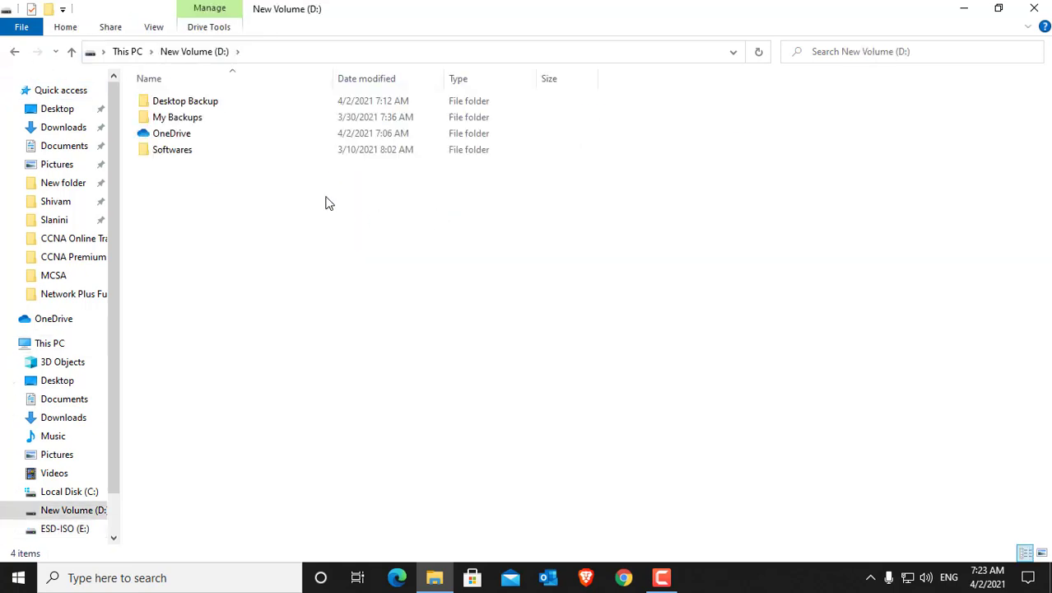
double_click(196, 151)
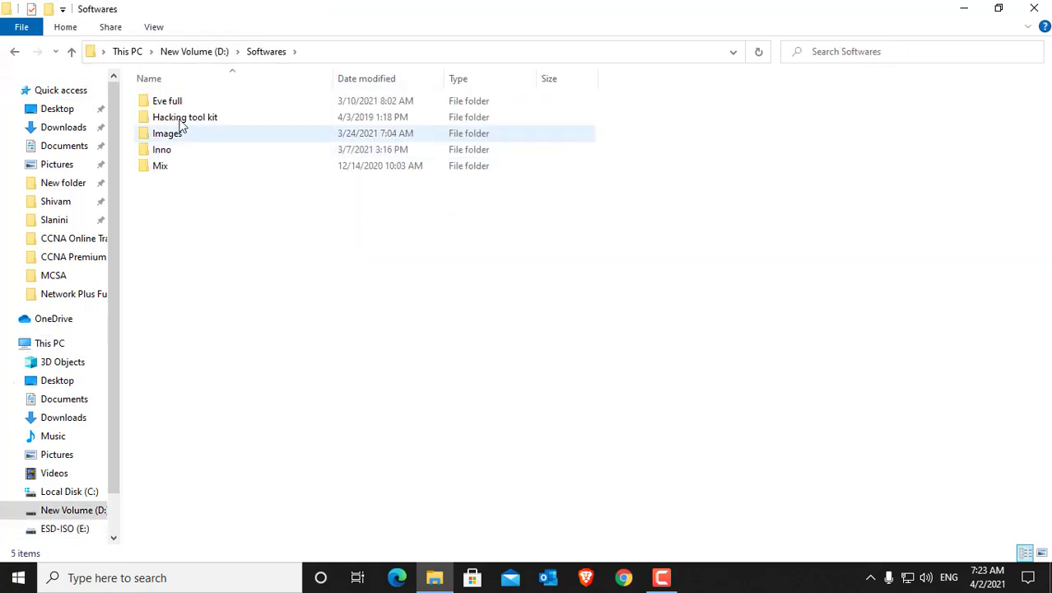
double_click(183, 153)
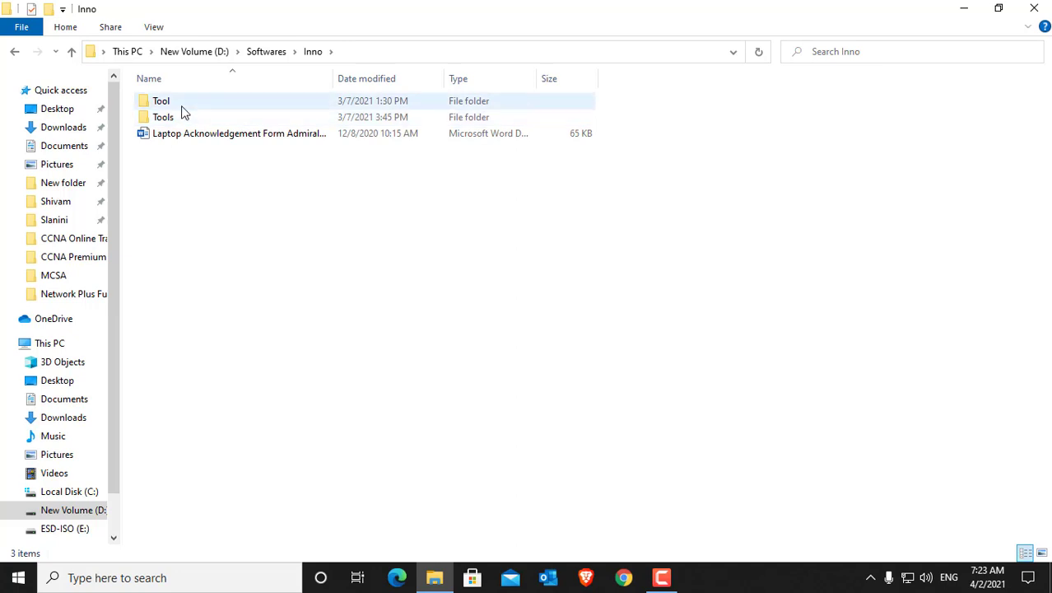
click(184, 121)
double_click(183, 121)
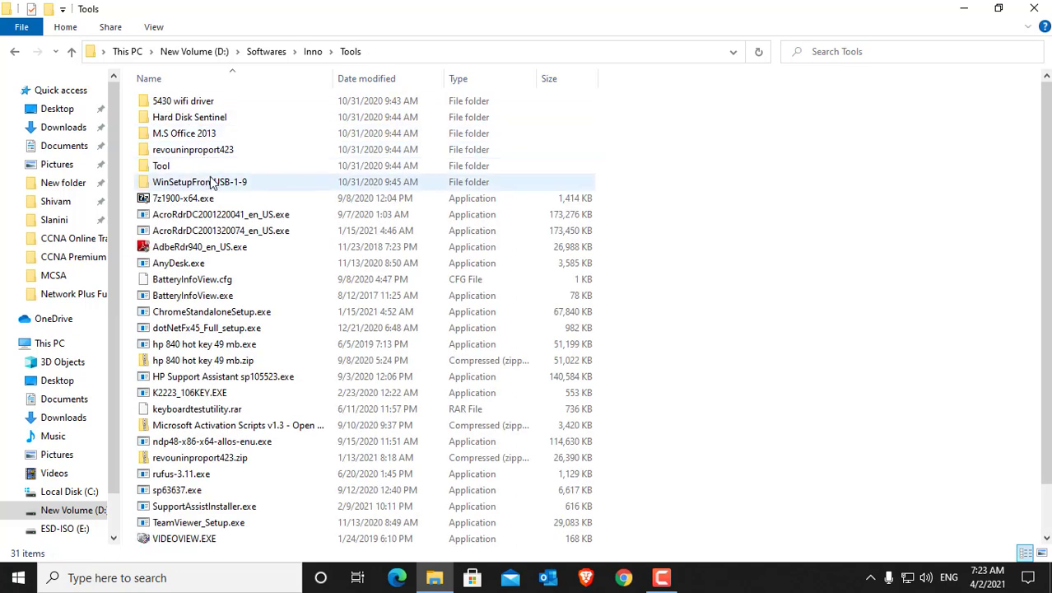
Step: Copy the WinSetupFromUSB-1-9 folder from Tools to the desktop
click(210, 149)
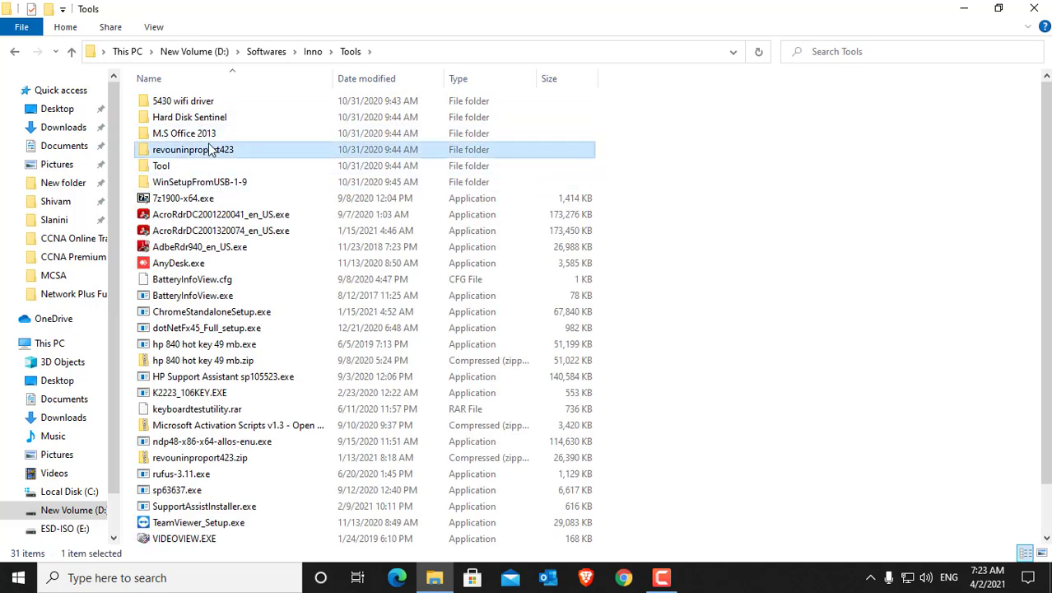
key(Down)
key(Down)
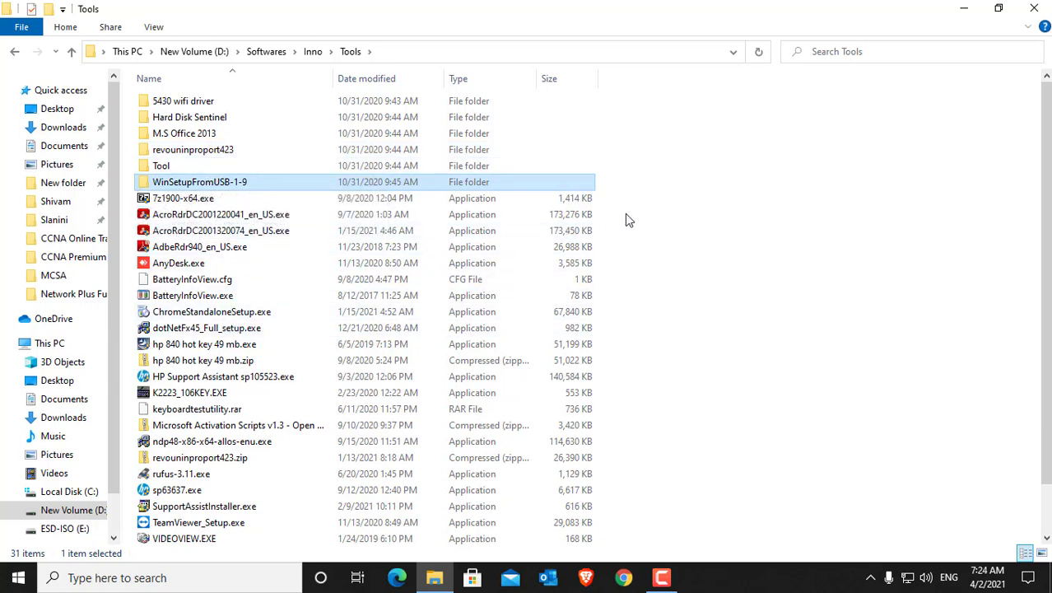
click(1047, 4)
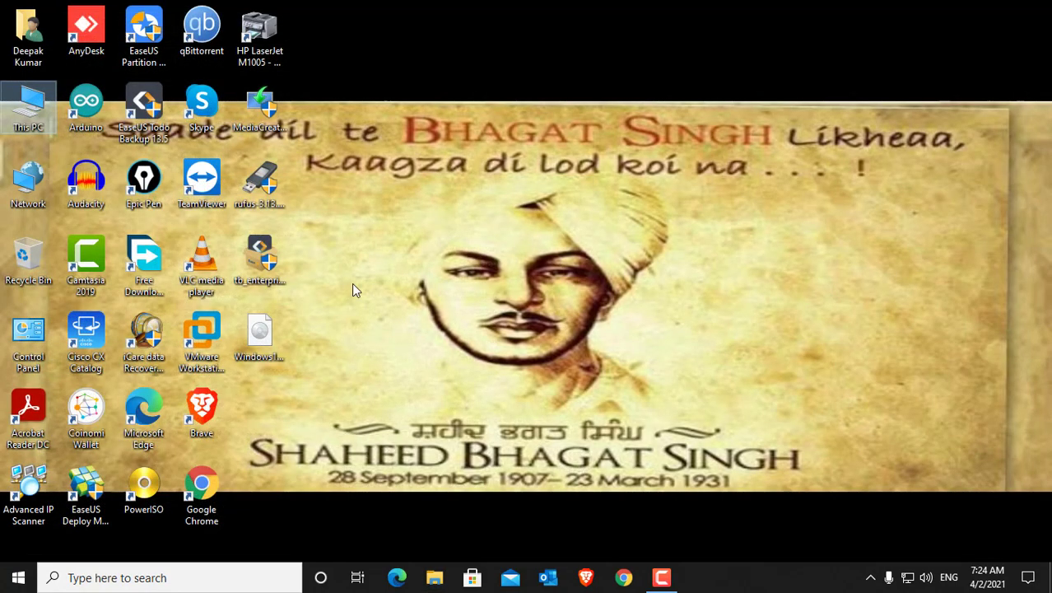
click(271, 393)
key(ctrl+v)
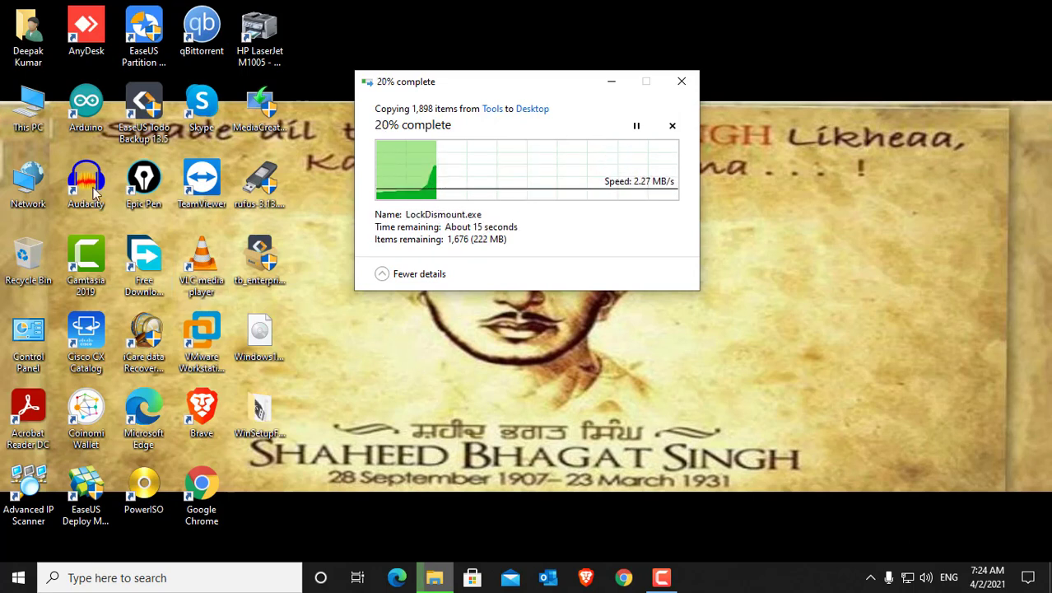
Step: Open the Windows folder inside Softwares > Images on New Volume (D:)
double_click(31, 99)
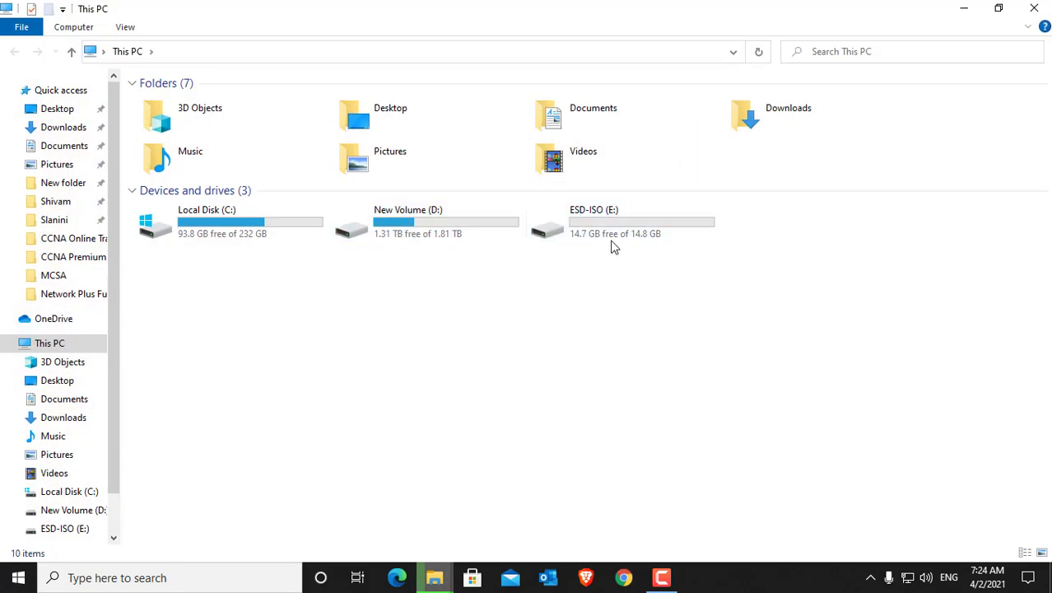
double_click(553, 241)
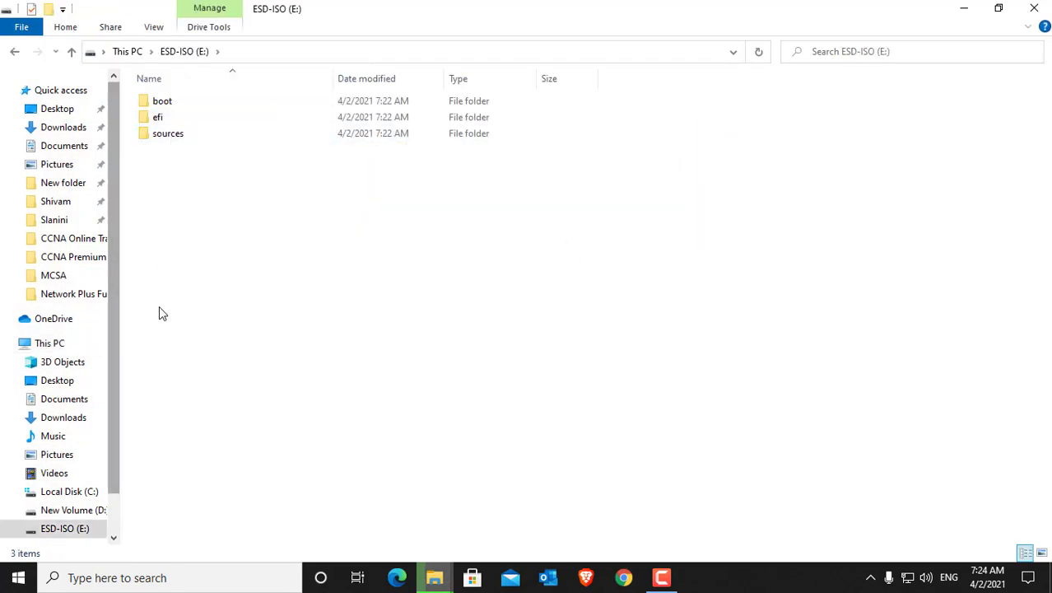
click(14, 52)
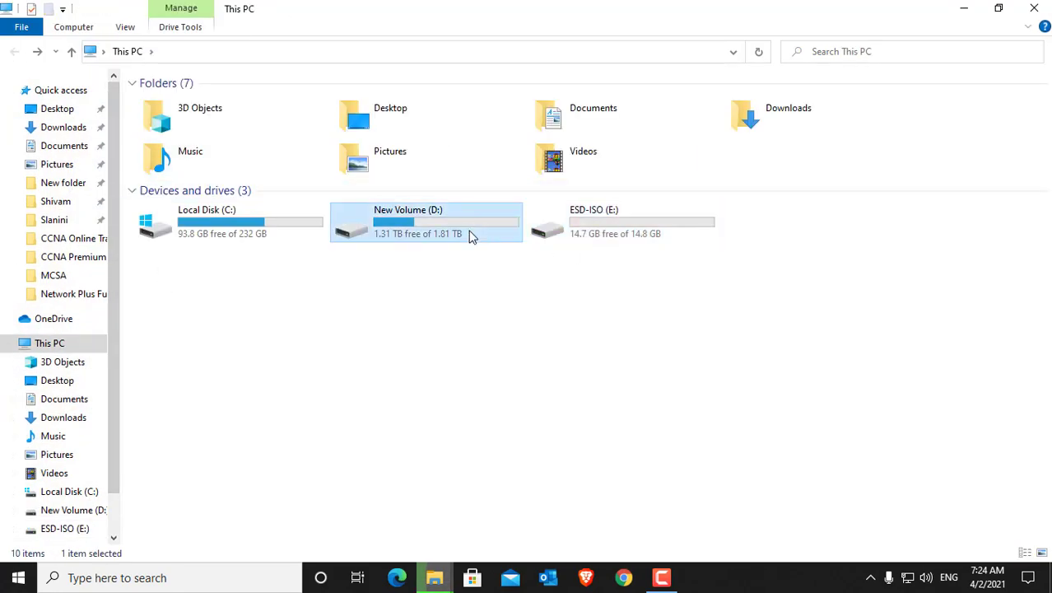
double_click(469, 232)
double_click(172, 153)
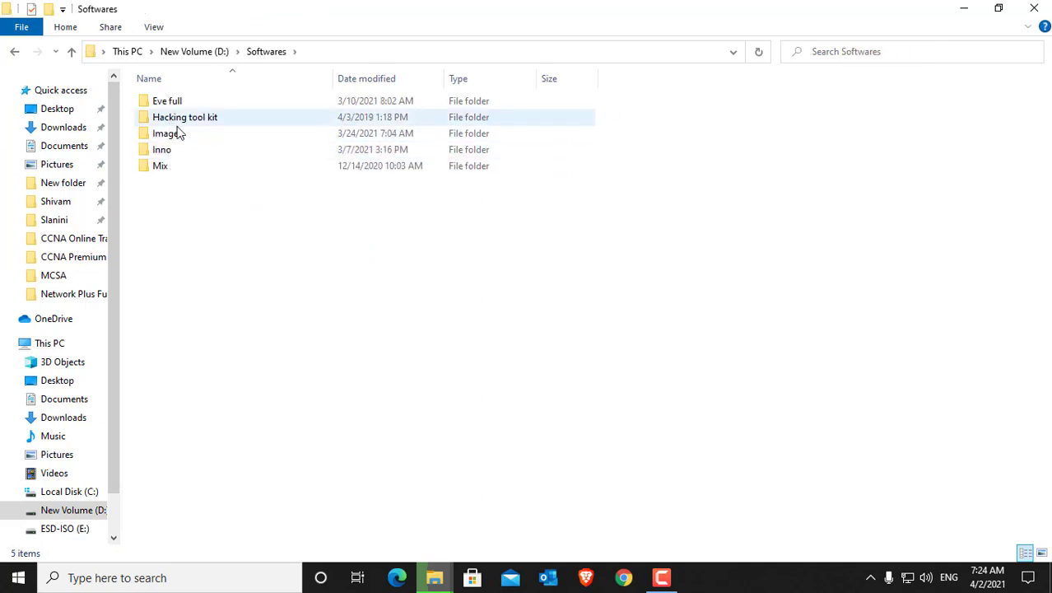
double_click(178, 138)
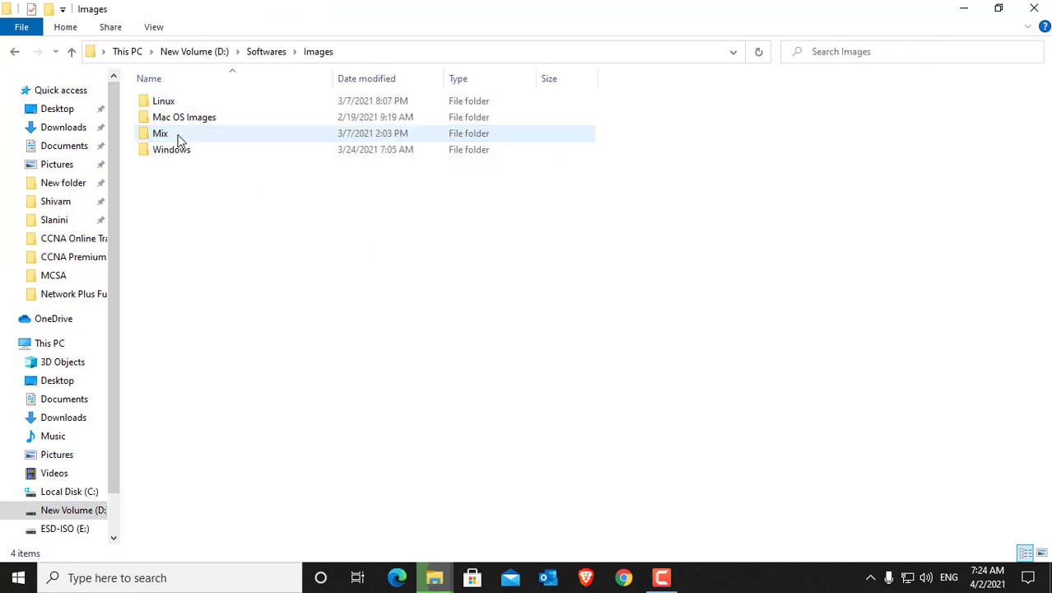
double_click(186, 151)
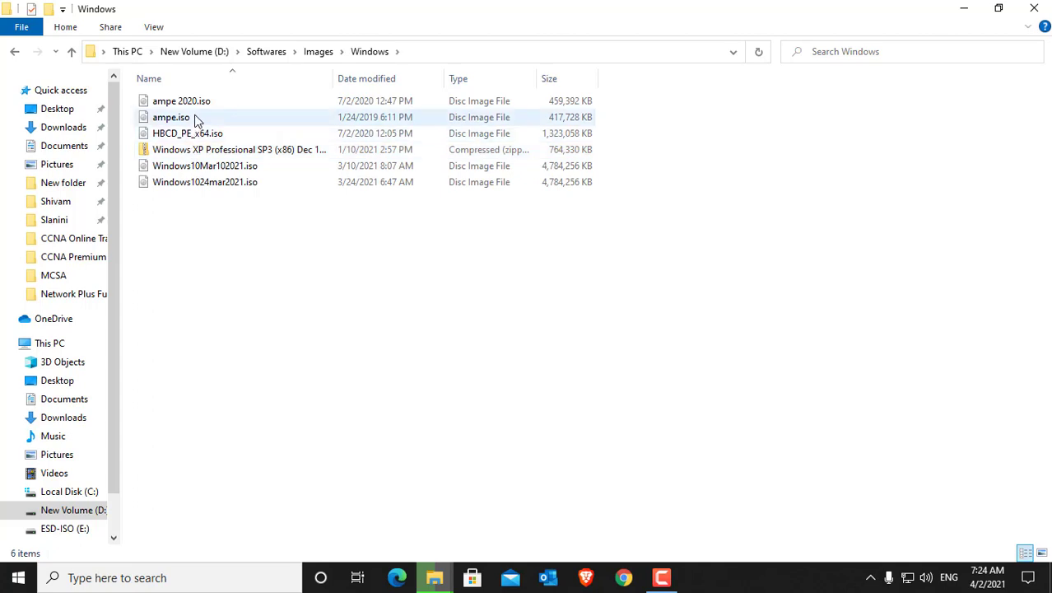
Step: Copy ampe 2020.iso, ampe.iso and HBCD_PE_x64.iso from the Windows folder to the desktop
click(201, 104)
ctrl+click(203, 117)
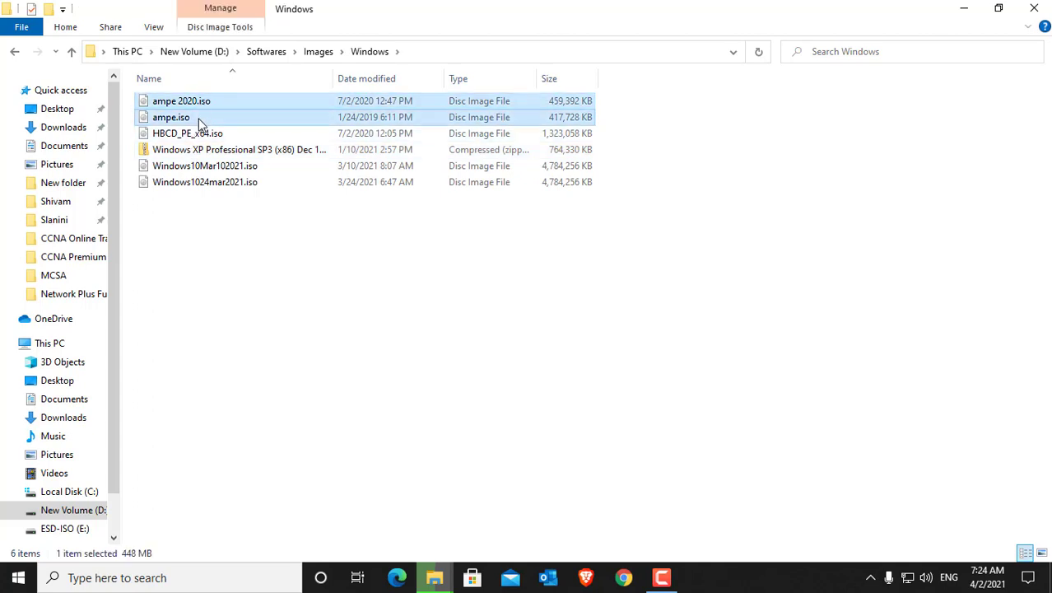
ctrl+click(202, 134)
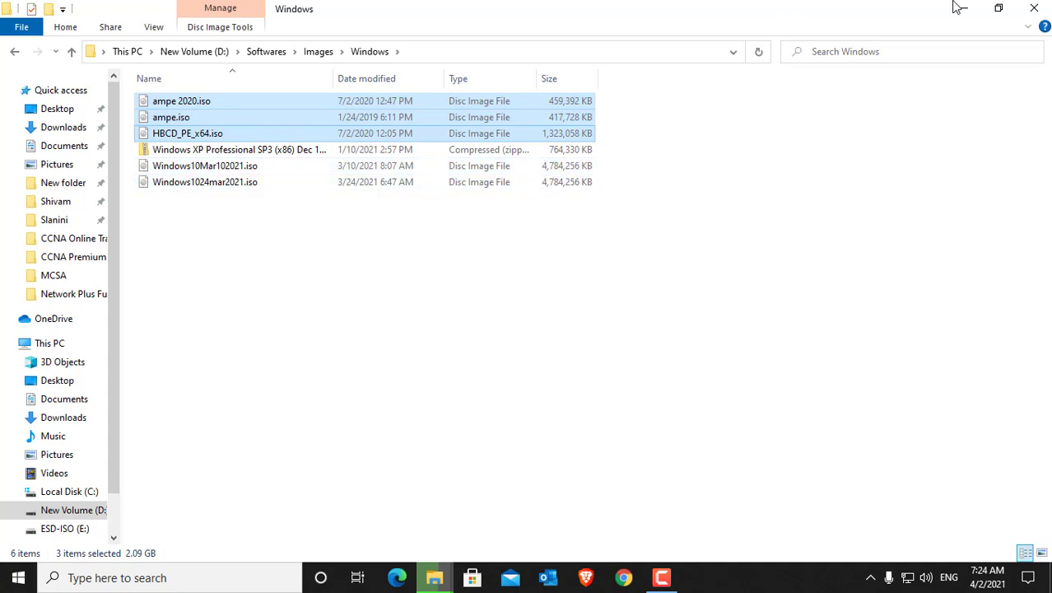
click(1034, 9)
click(1033, 9)
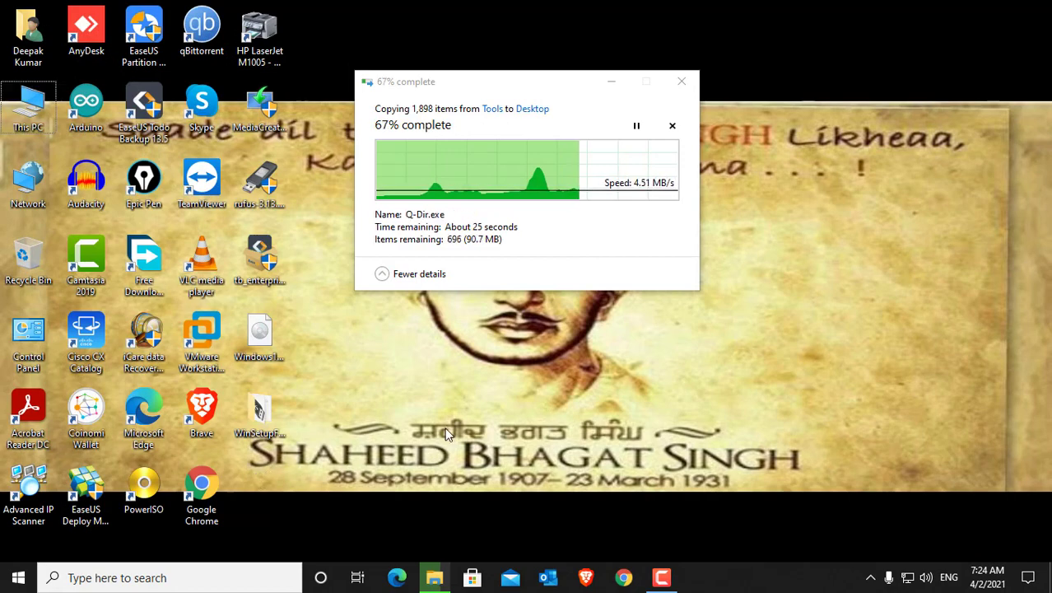
key(ctrl+v)
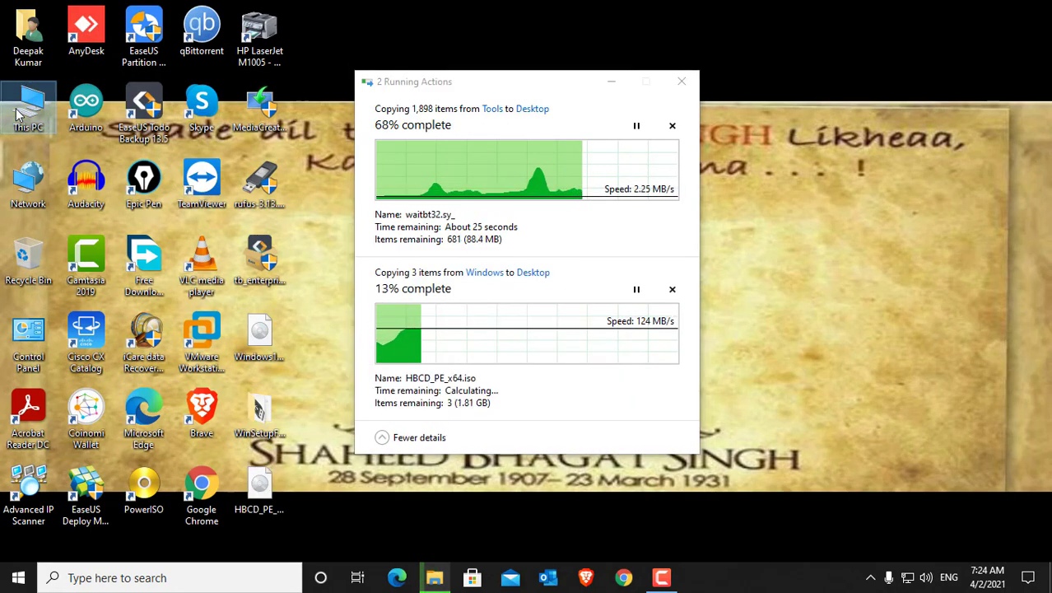
Step: Move the copy progress window clear of the desktop icons and refresh the desktop during and after the copying
double_click(28, 107)
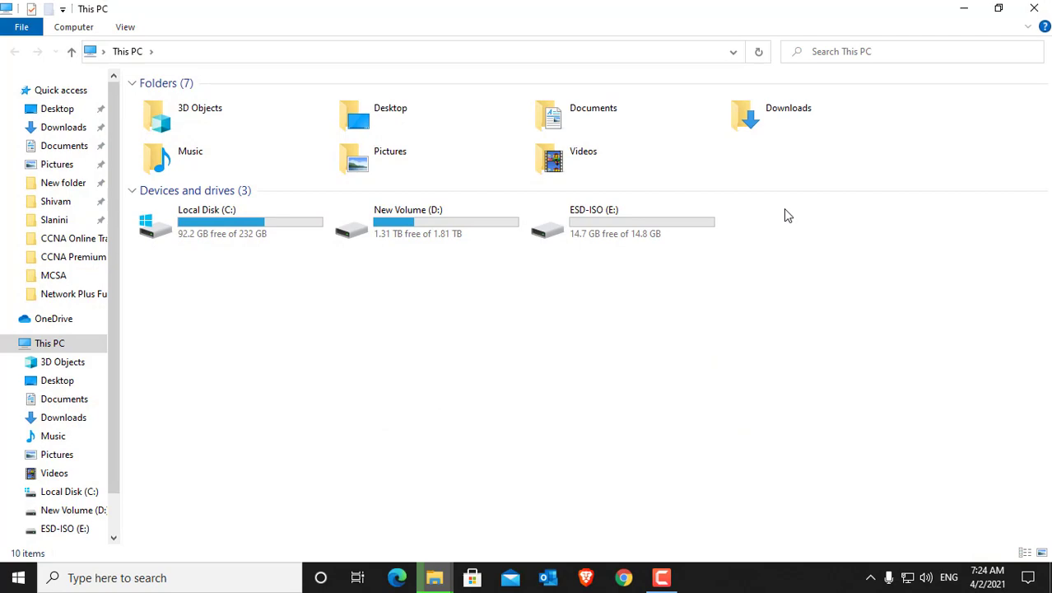
click(1033, 8)
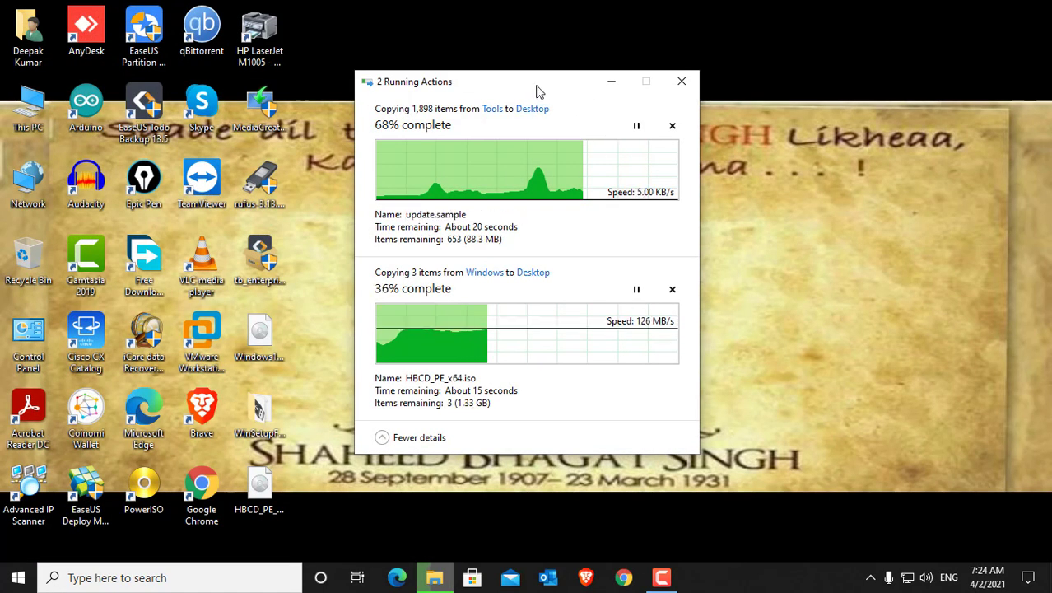
drag(536, 89, 779, 60)
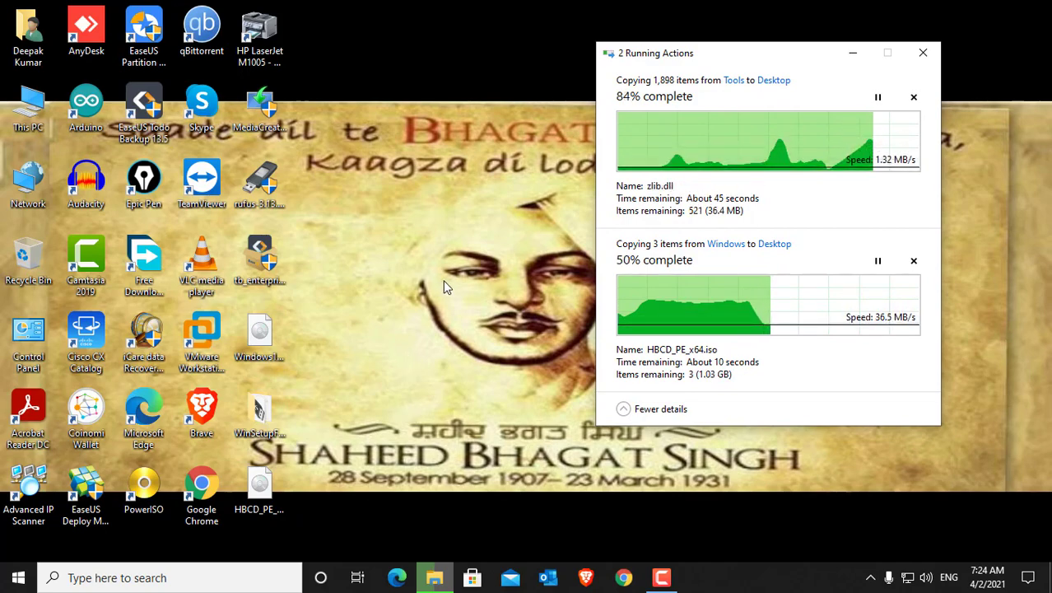
right_click(449, 199)
click(491, 239)
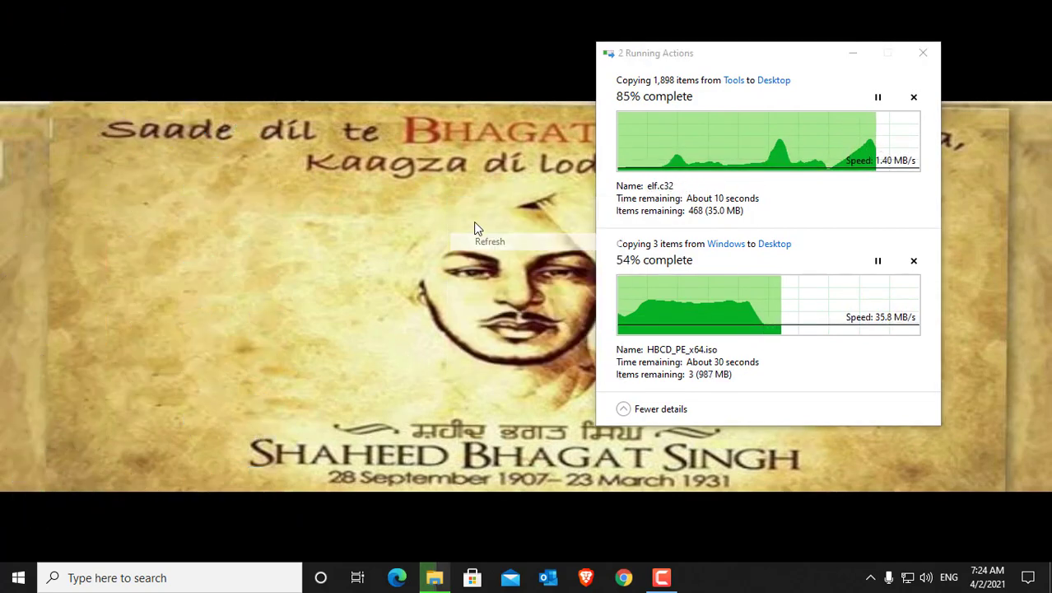
right_click(462, 213)
click(504, 256)
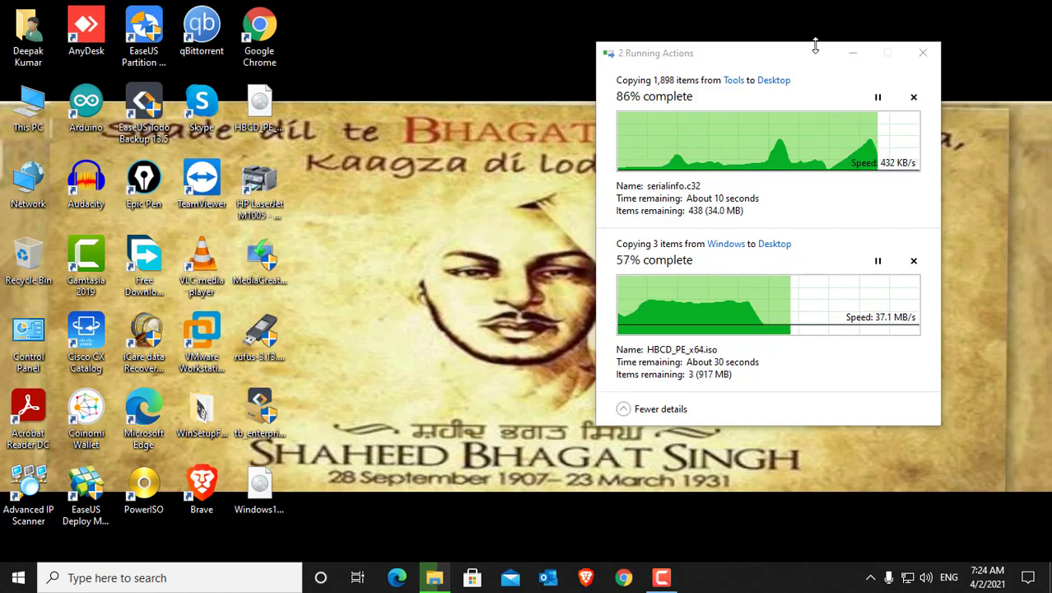
drag(801, 56, 704, 49)
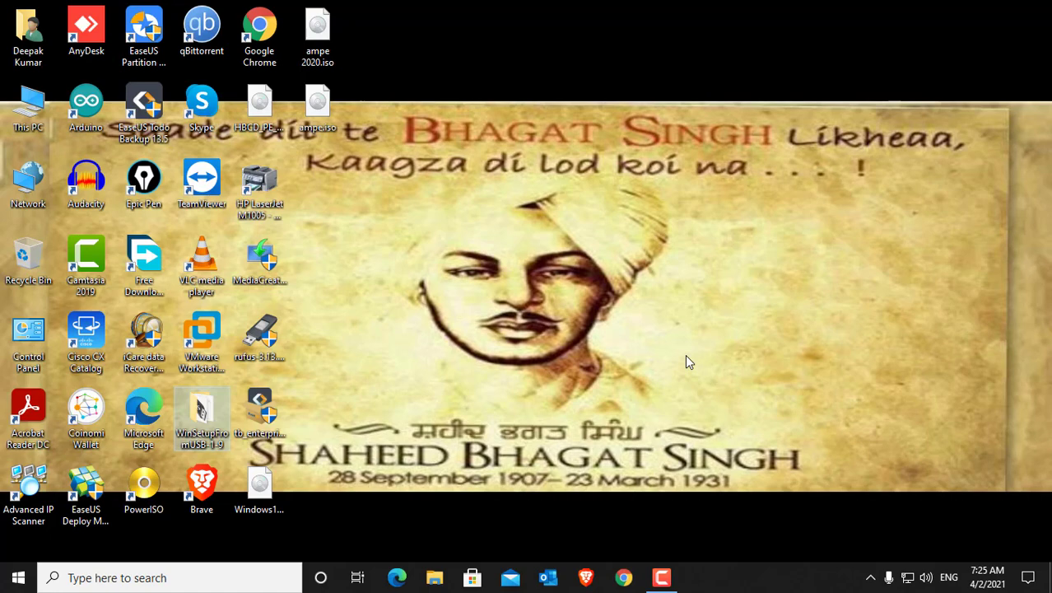
right_click(441, 313)
click(478, 357)
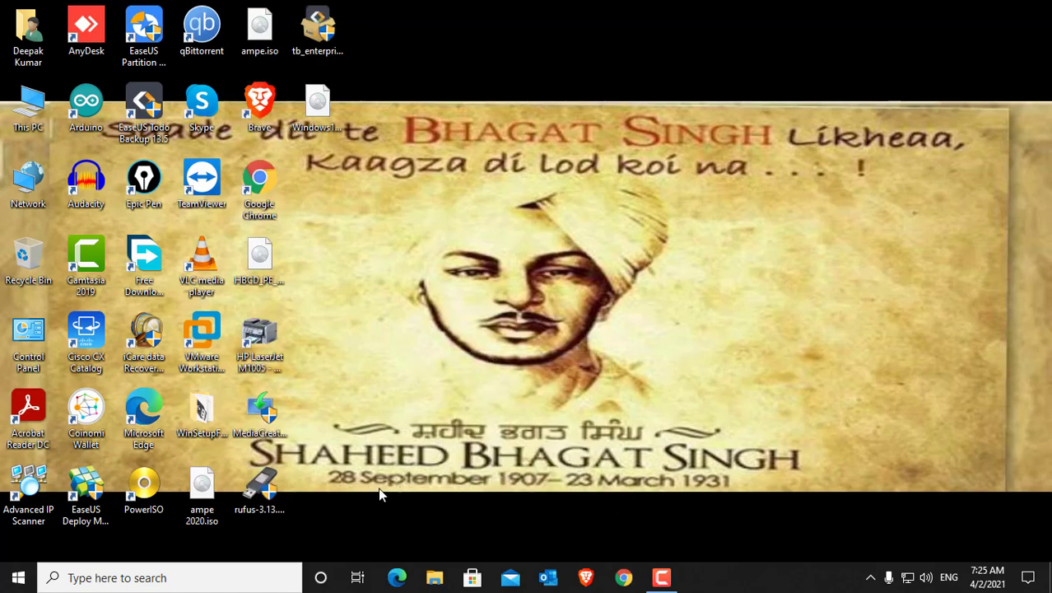
Step: Look into the copied WinSetupFromUSB-1-9 folder and check the PC's system type in its properties
double_click(200, 416)
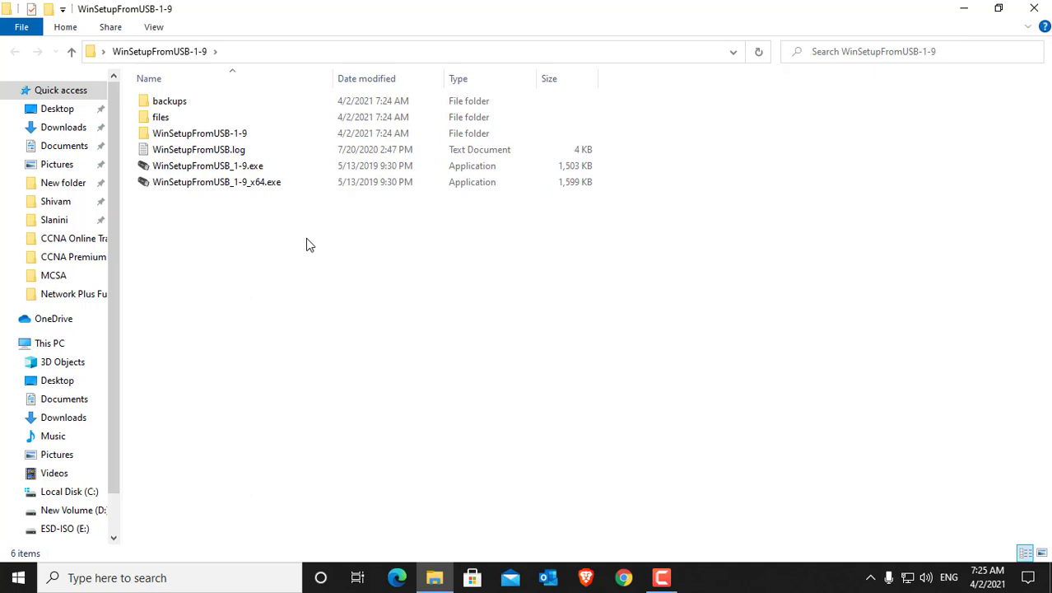
click(964, 12)
right_click(23, 109)
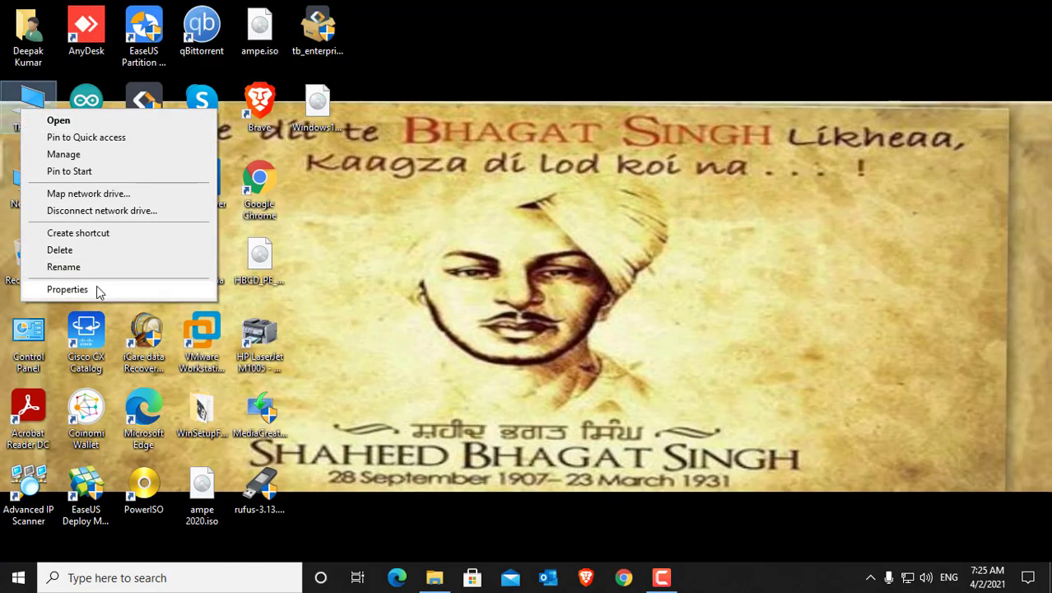
click(67, 289)
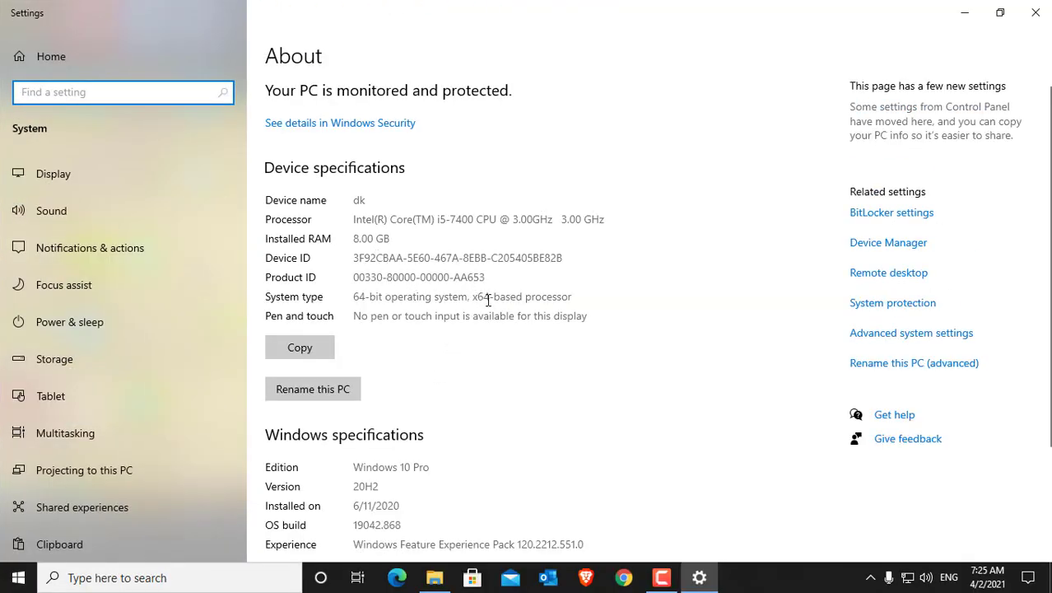
drag(355, 297, 613, 336)
click(567, 352)
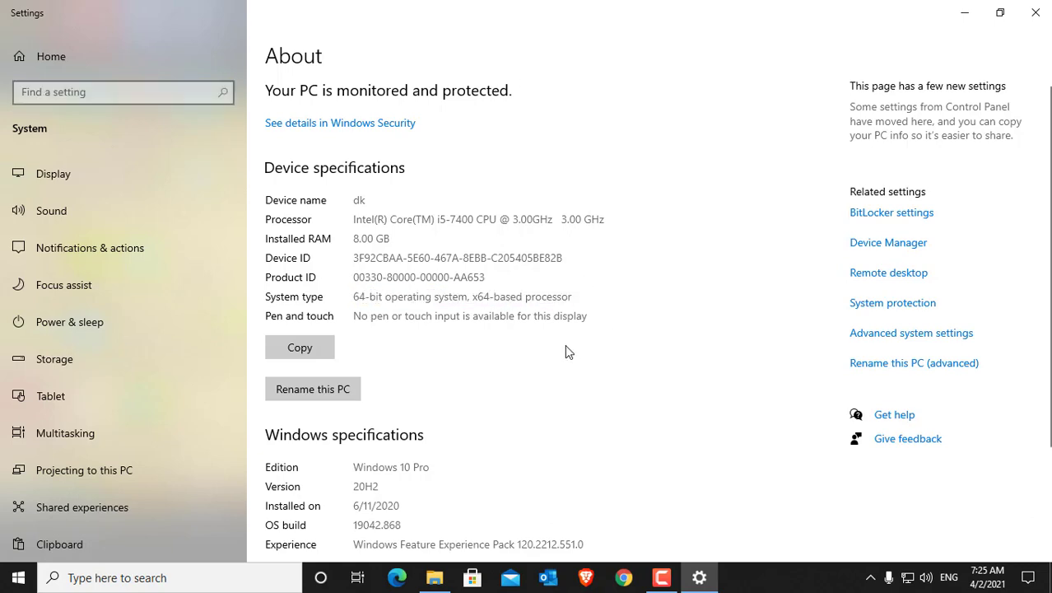
click(1036, 12)
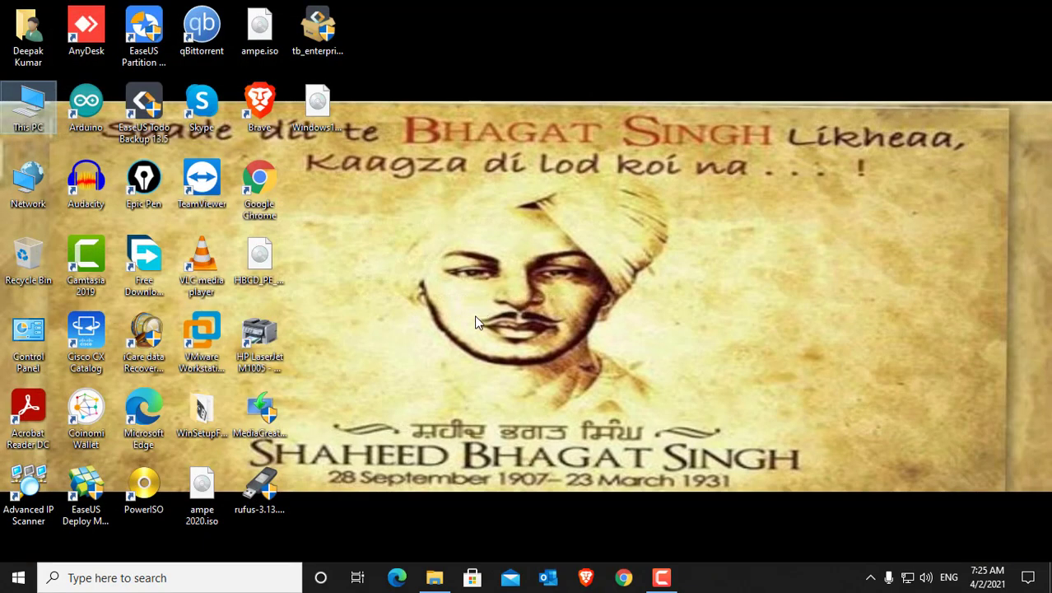
Step: Launch WinSetupFromUSB_1-9_x64.exe from the desktop's WinSetupFromUSB-1-9 folder, move its window aside and close the folder window
click(206, 413)
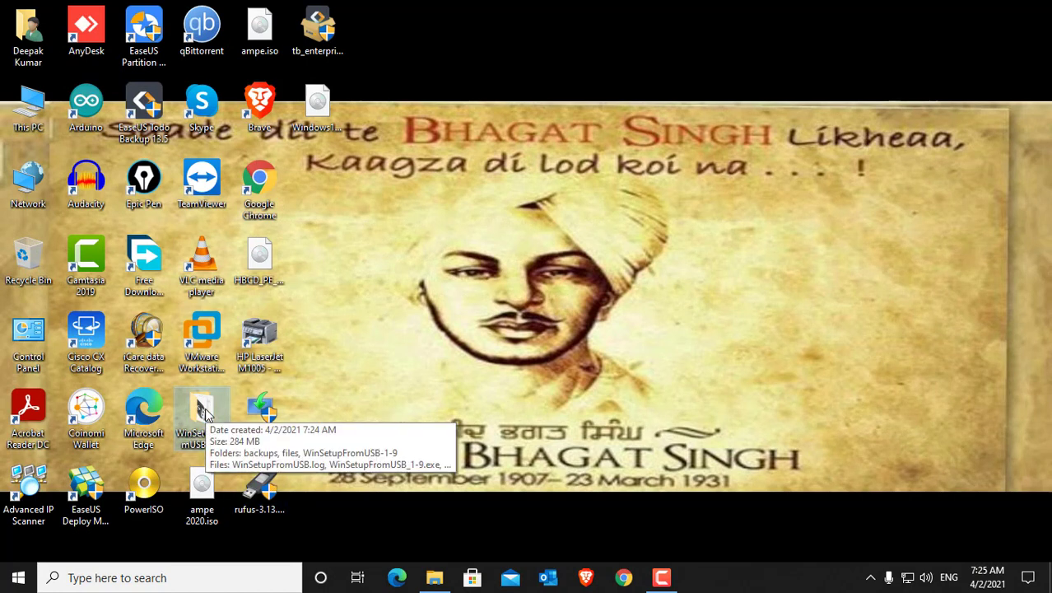
click(371, 410)
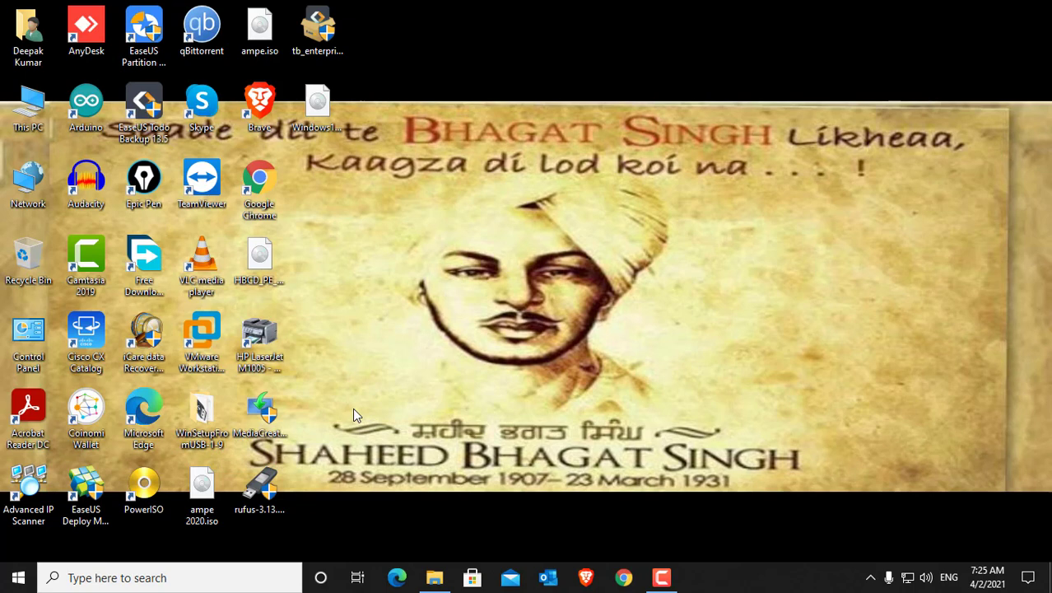
double_click(200, 403)
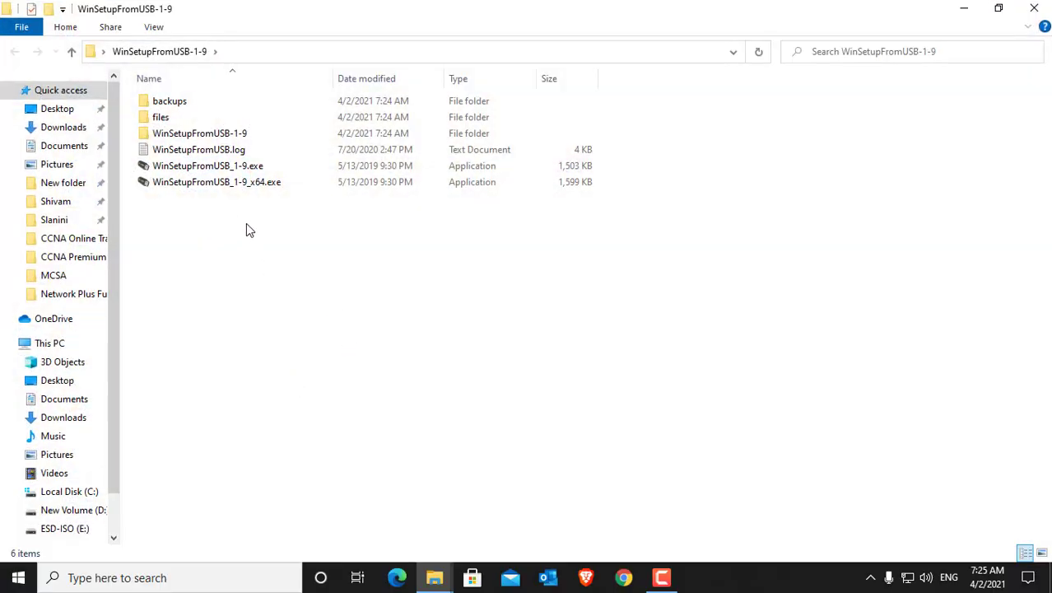
click(220, 185)
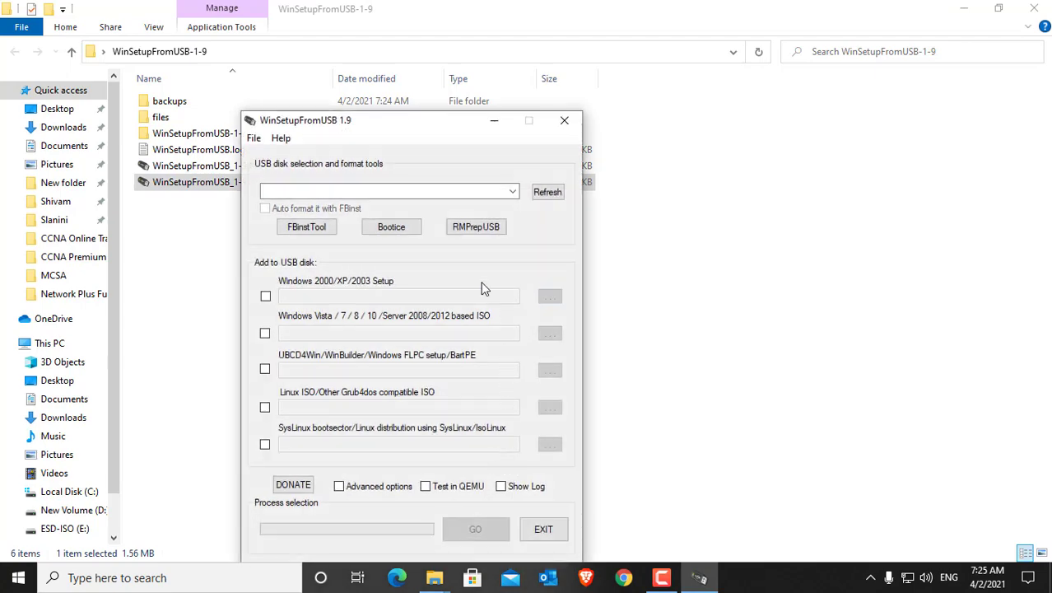
drag(447, 132, 808, 123)
click(1034, 8)
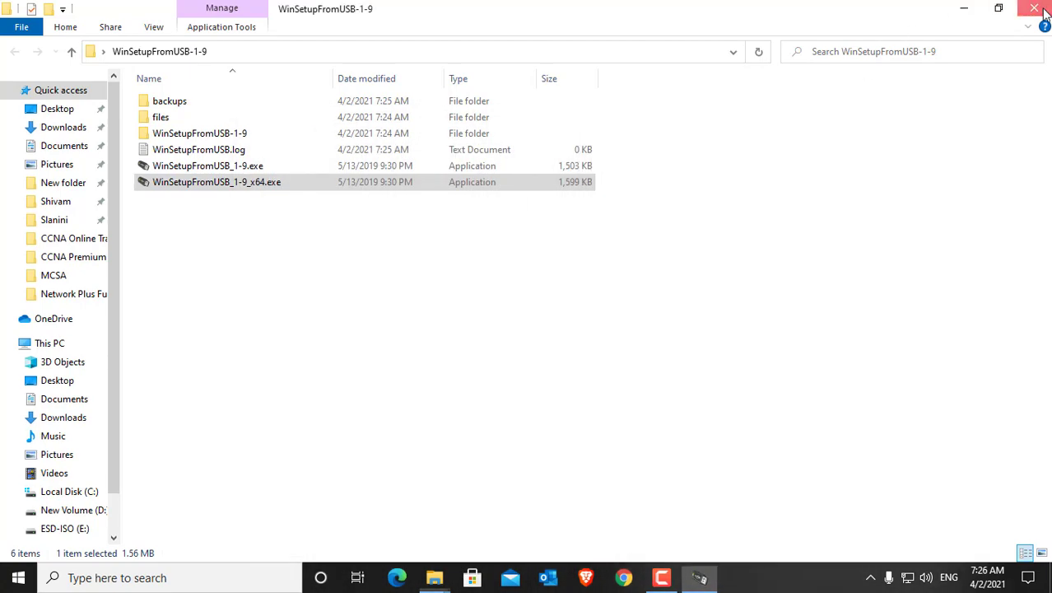
Step: Enable automatic FBinst formatting as FAT32 for the SMI USB disk and move the window clear of the desktop icons
drag(808, 125, 632, 105)
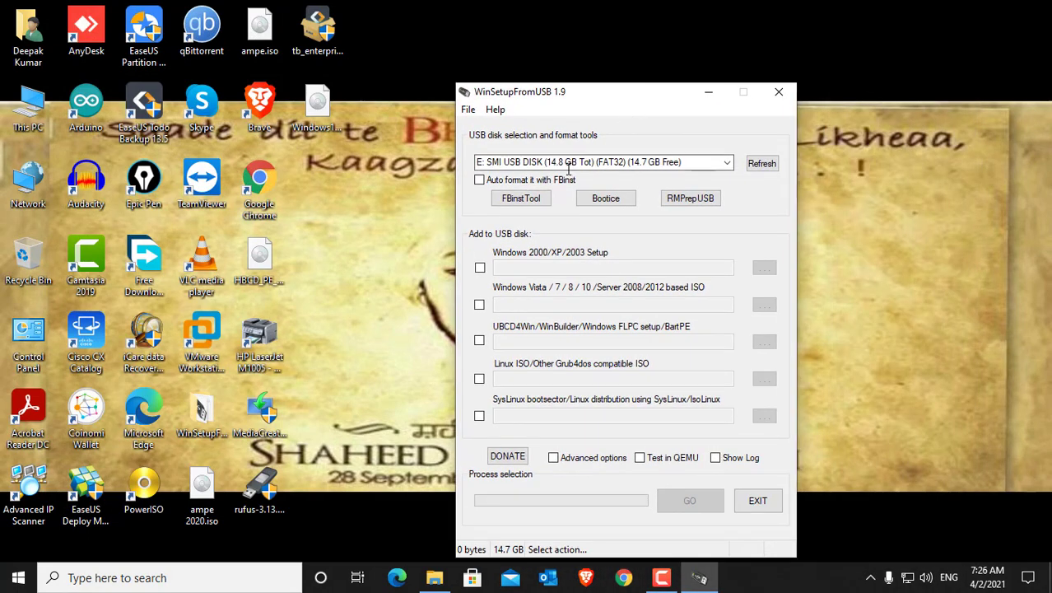
click(480, 181)
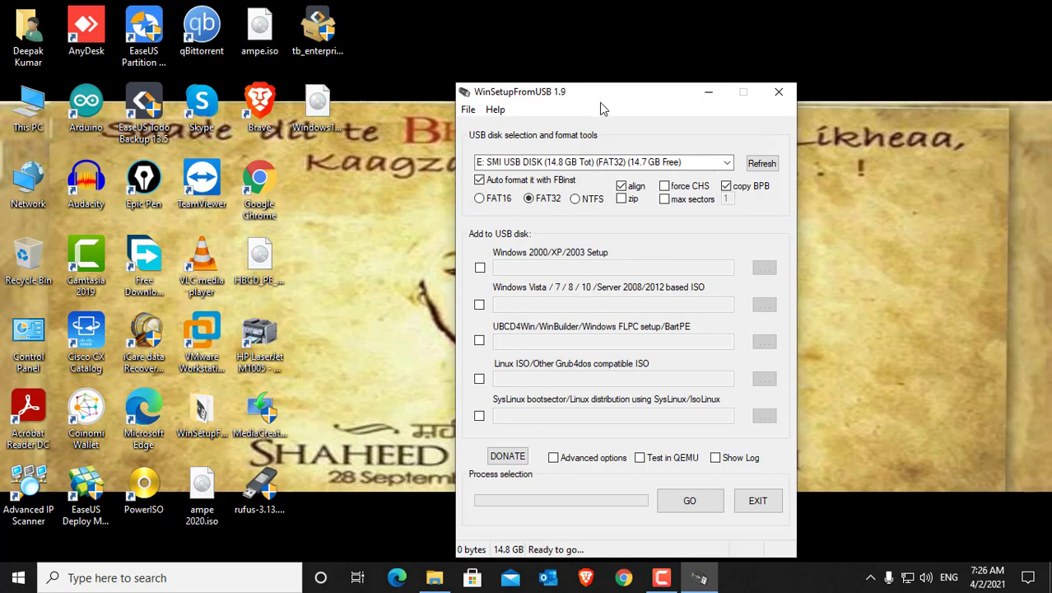
drag(600, 102, 563, 53)
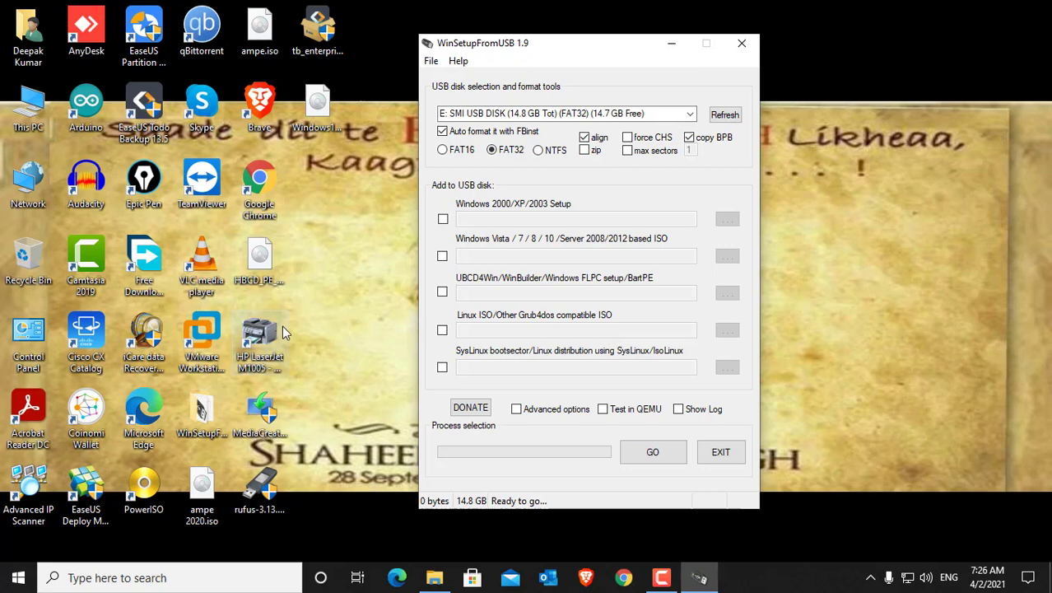
click(201, 494)
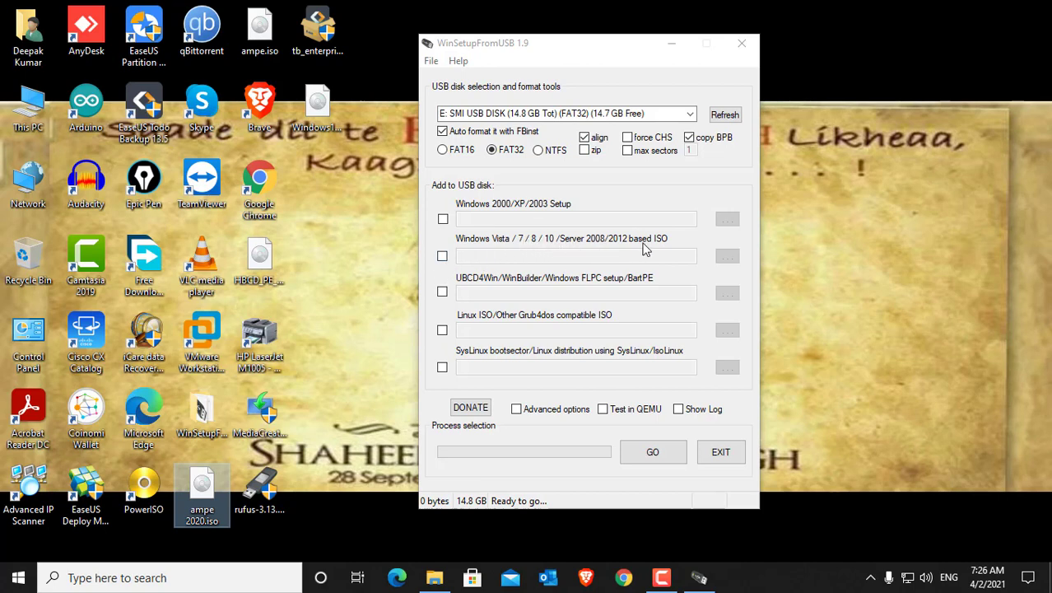
Step: Add ampe.iso from the desktop as the Windows Vista / 7 / 8 / 10 / Server 2008/2012 based ISO source
click(442, 256)
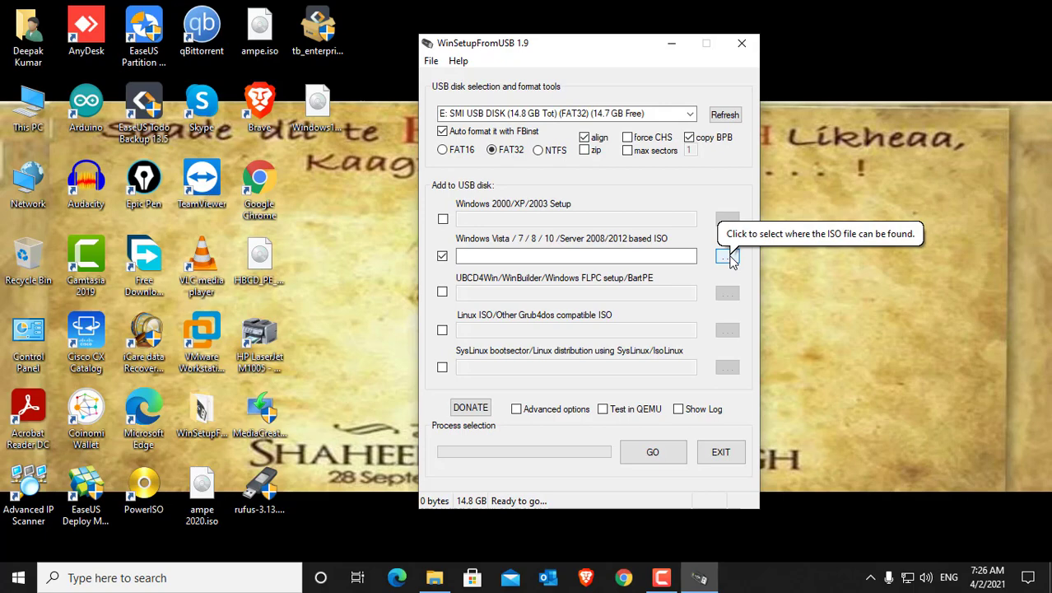
click(727, 257)
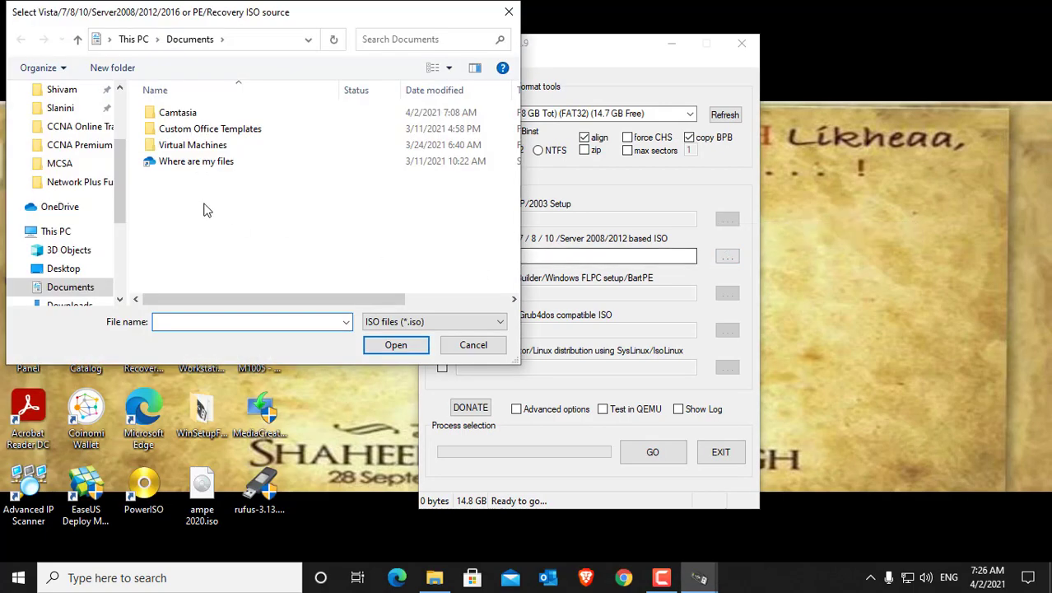
scroll(93, 183, up, 3)
click(63, 121)
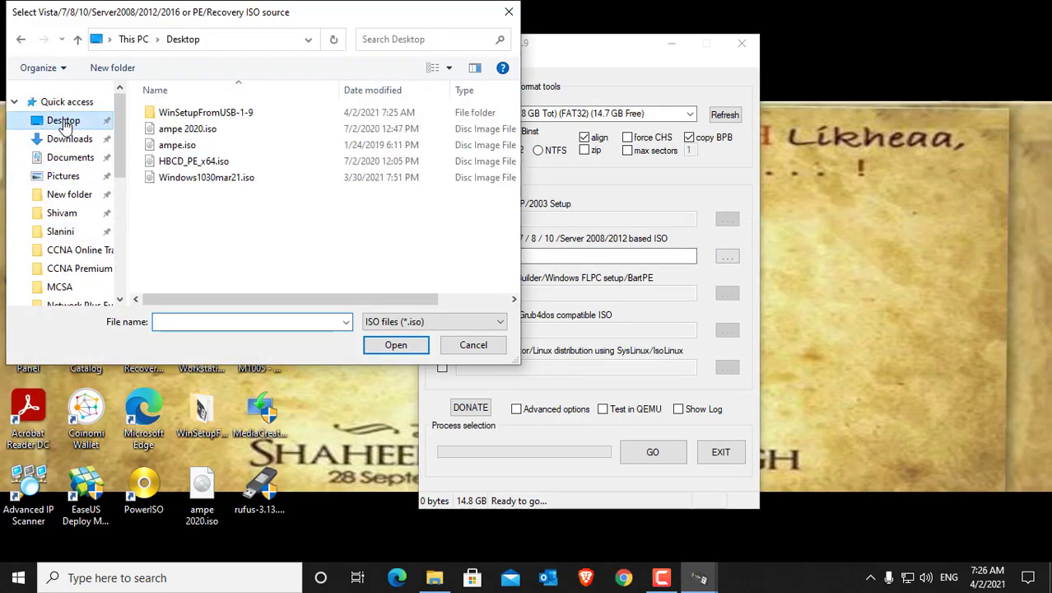
click(194, 146)
click(394, 344)
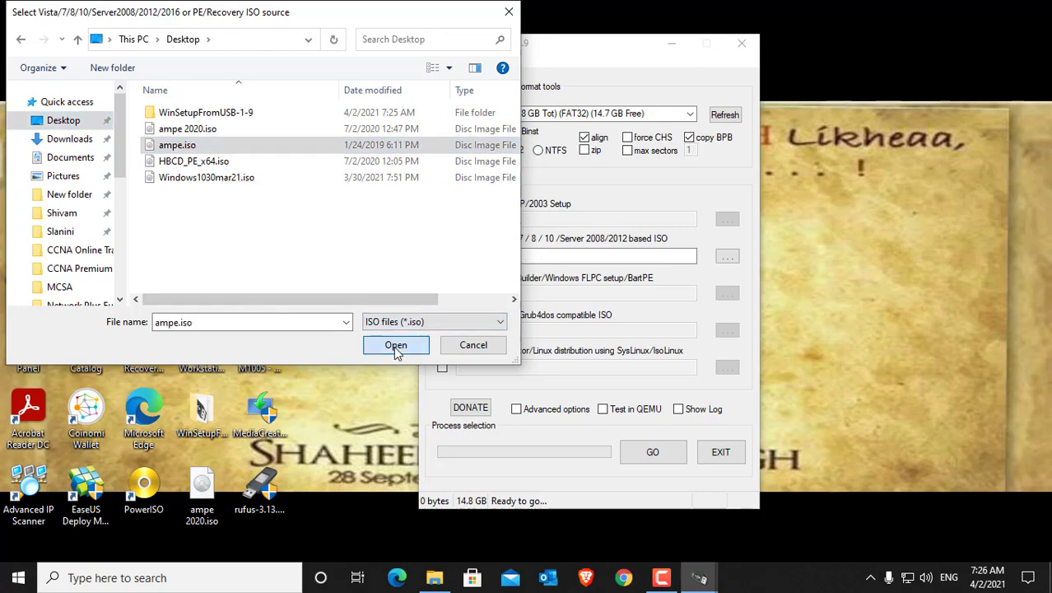
Step: Start building the USB disk, confirm both warnings about erasing and reformatting it, and accept ampe as the boot menu name
click(663, 455)
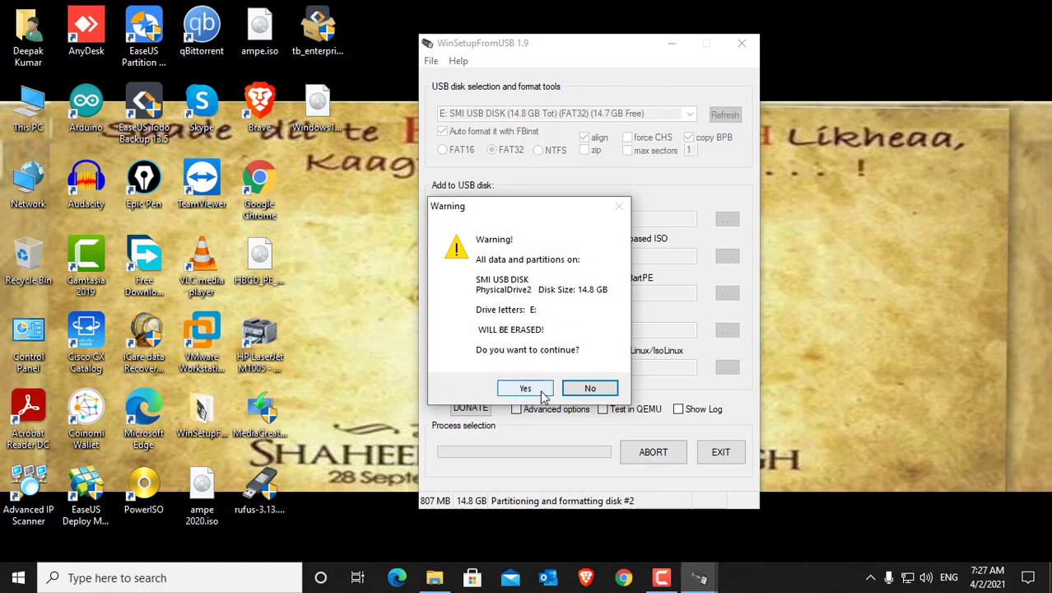
click(543, 396)
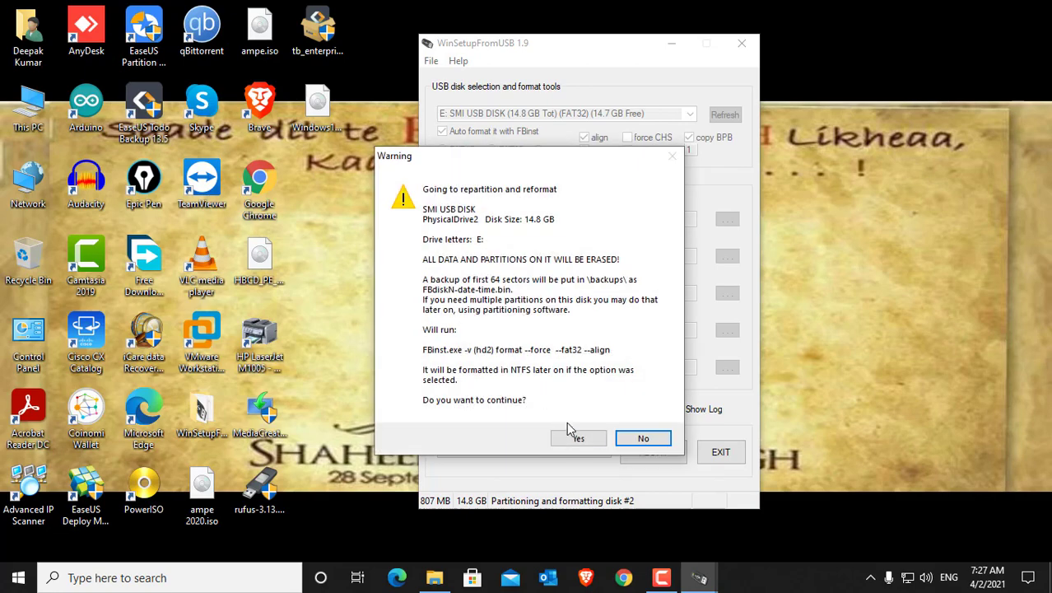
click(579, 442)
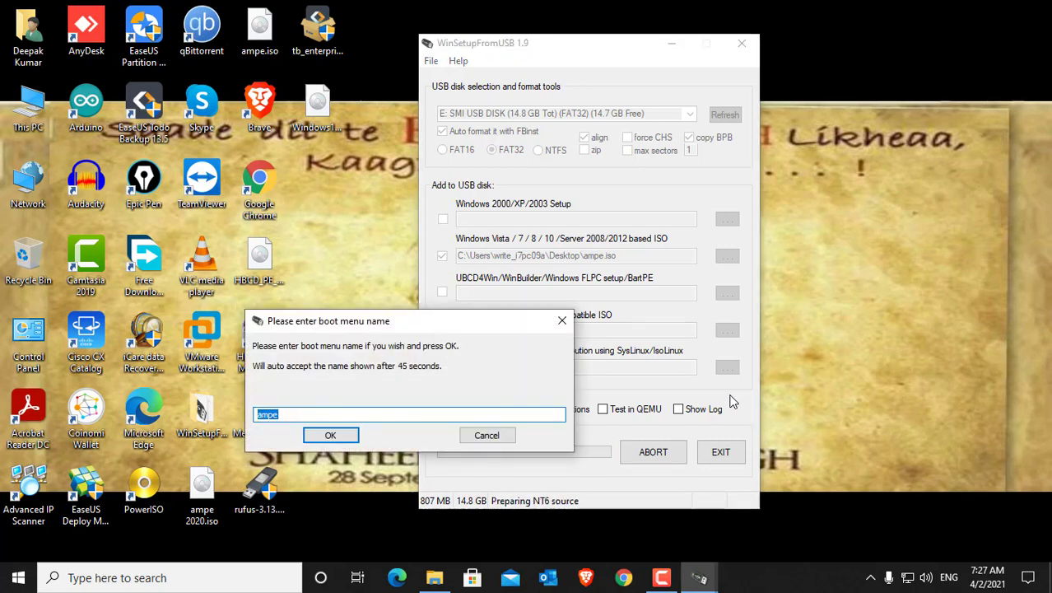
click(382, 416)
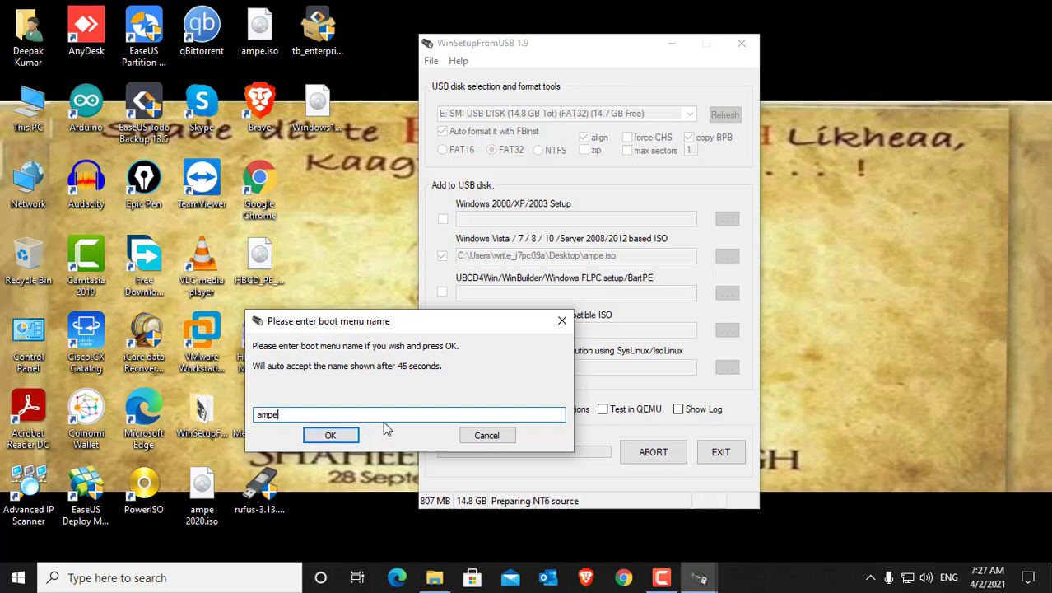
click(330, 437)
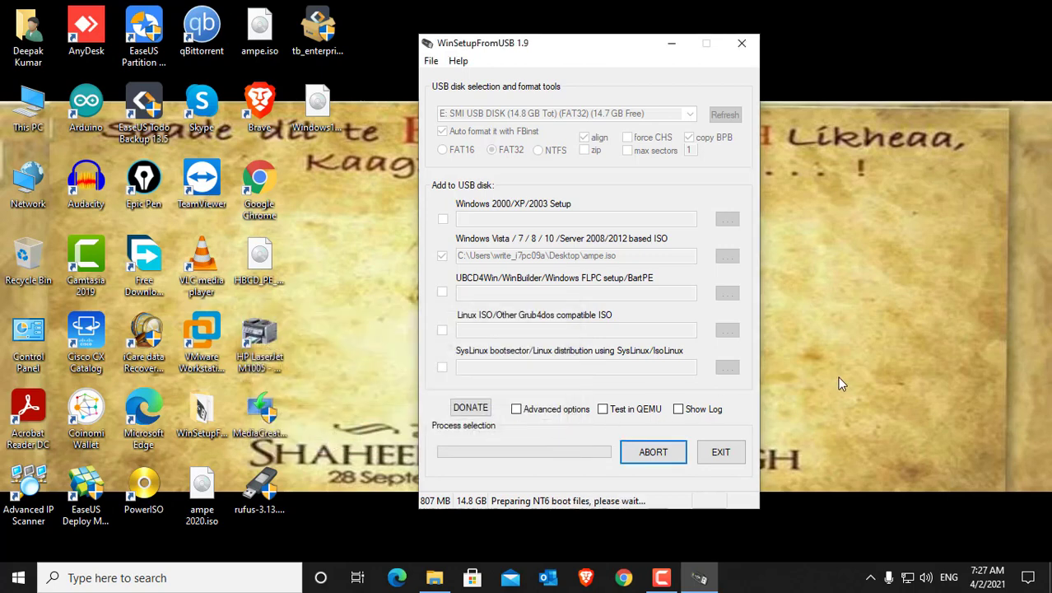
click(203, 491)
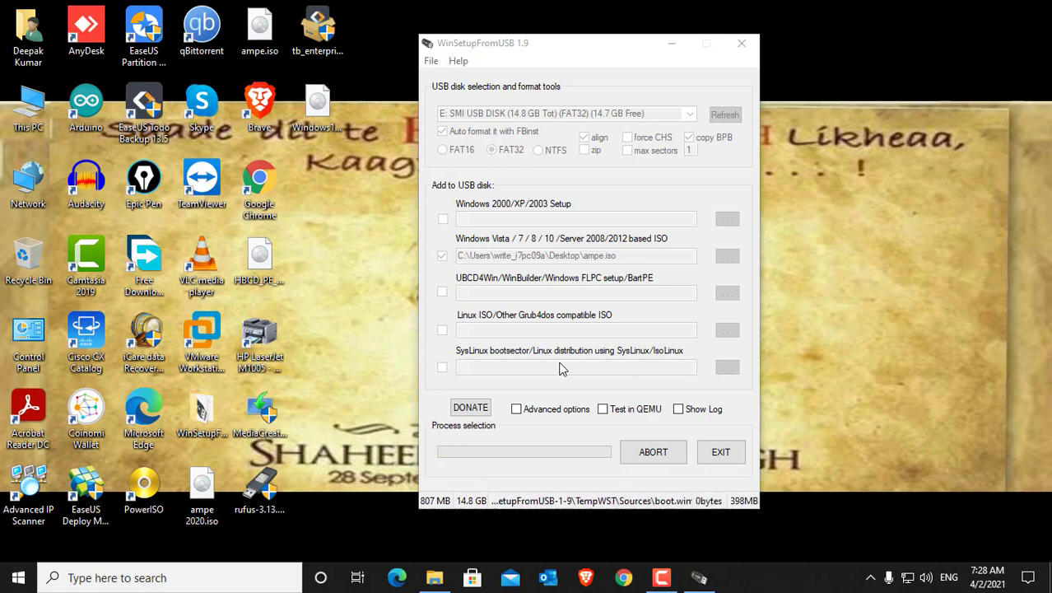
Step: Launch PowerISO unregistered and open its Create Bootable USB Drive tool with administrator rights
double_click(145, 488)
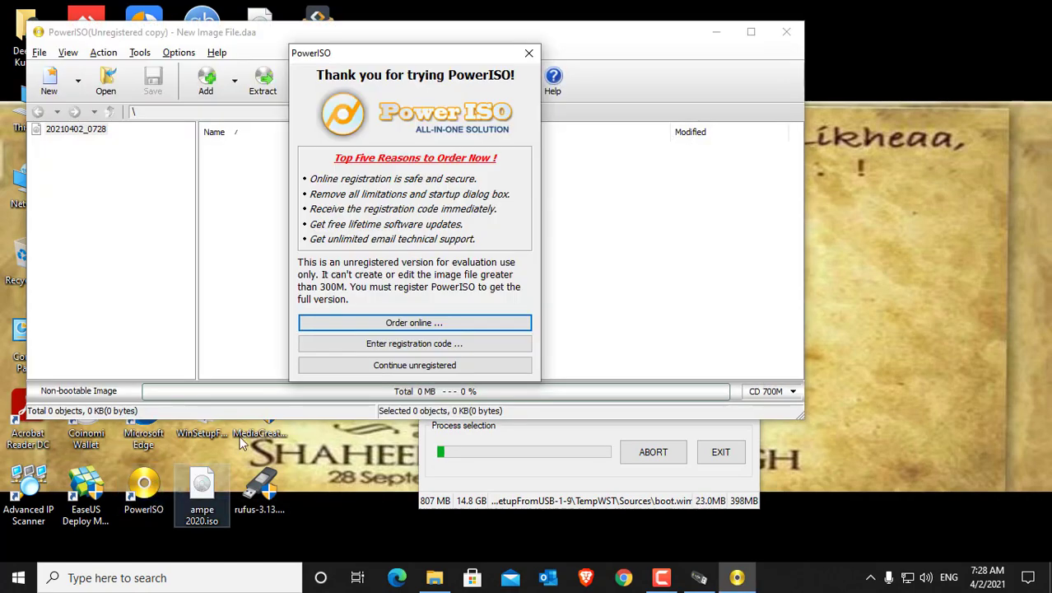
click(403, 369)
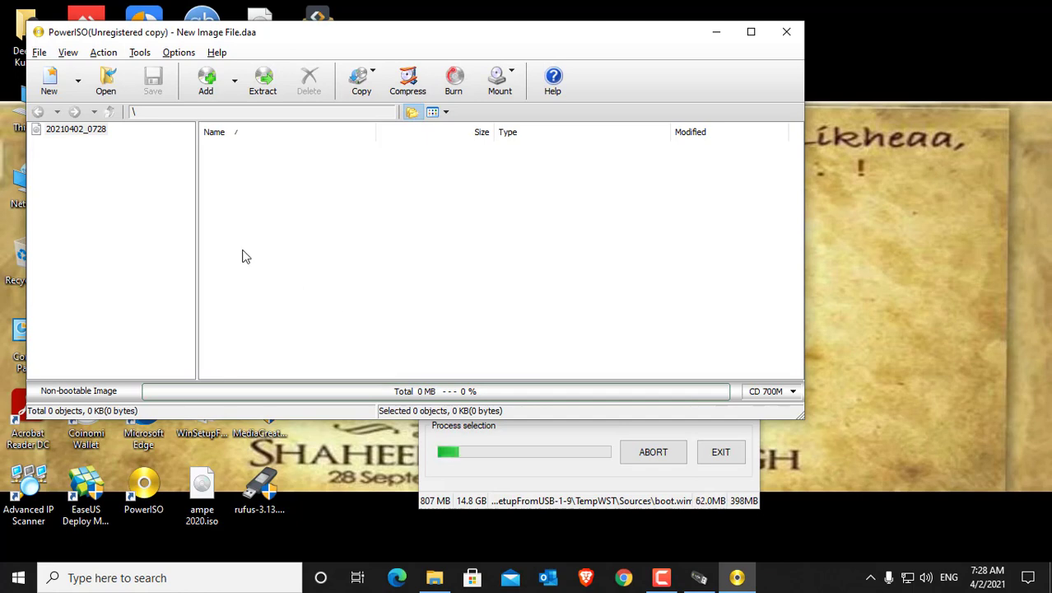
click(138, 56)
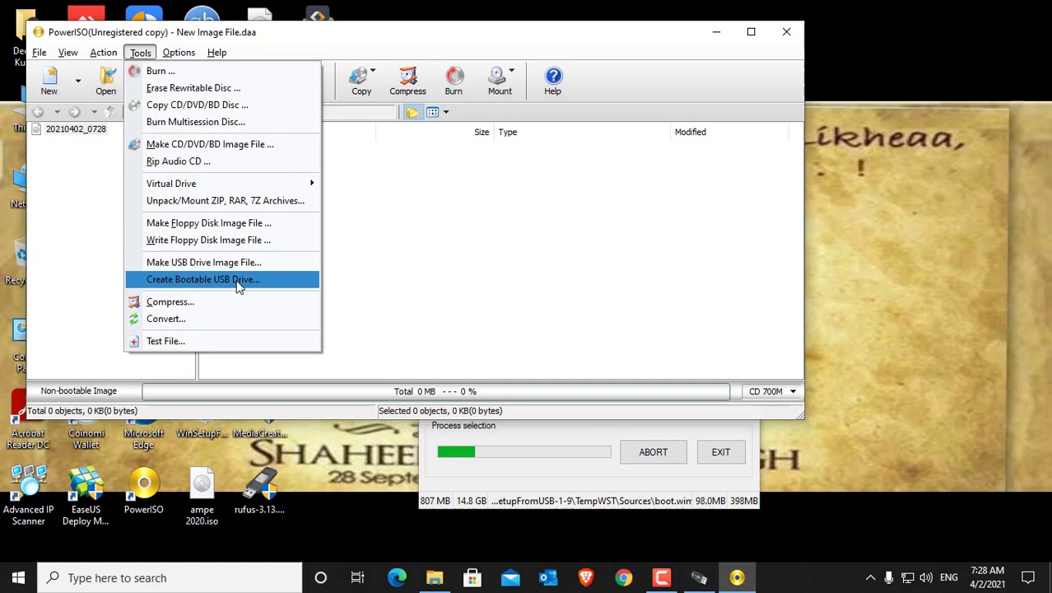
click(238, 281)
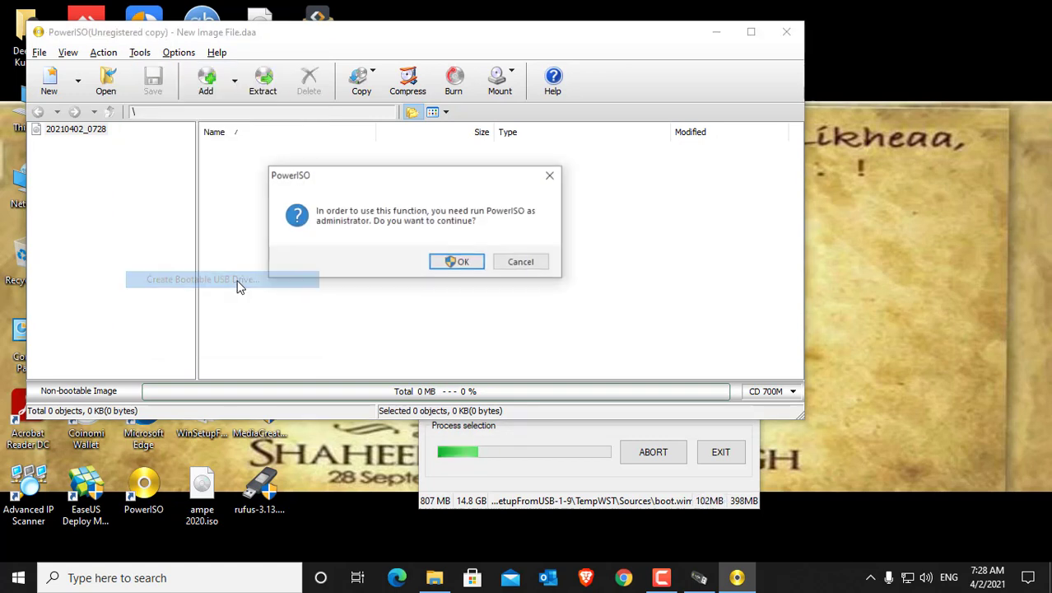
click(472, 265)
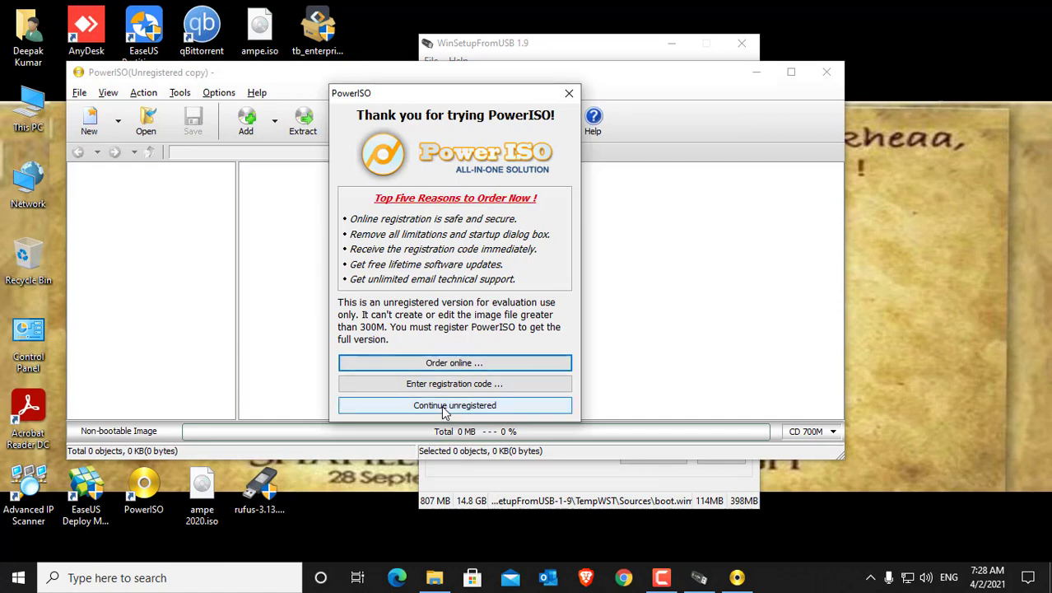
click(446, 409)
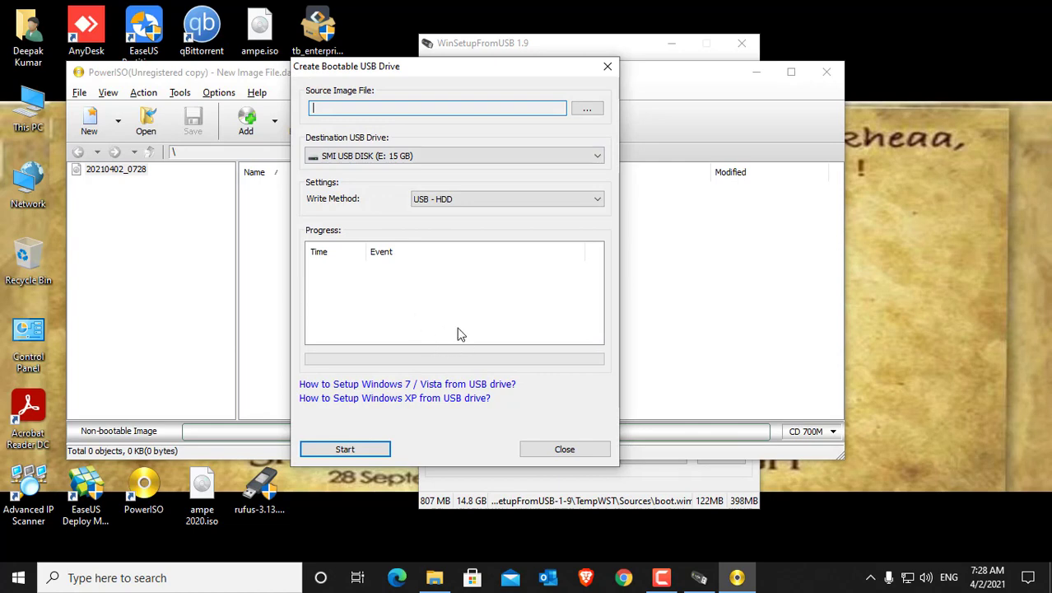
Step: Choose Windows1030mar21.iso from the desktop as the source image for the bootable USB drive
click(587, 112)
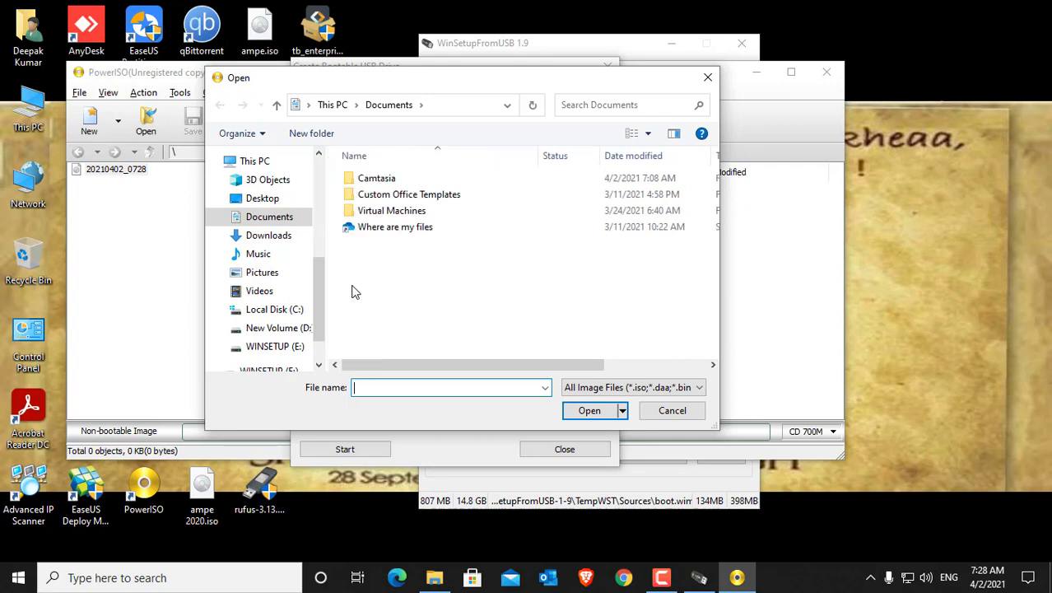
scroll(311, 291, down, 2)
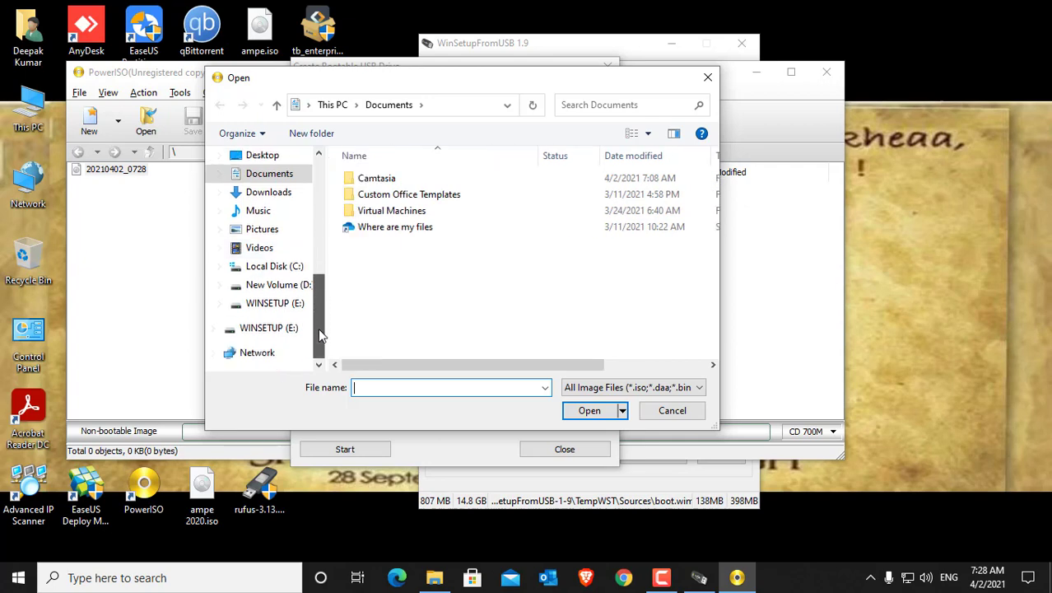
mouse_move(321, 333)
mouse_down()
mouse_move(314, 252)
mouse_move(311, 331)
mouse_up()
scroll(288, 235, up, 1)
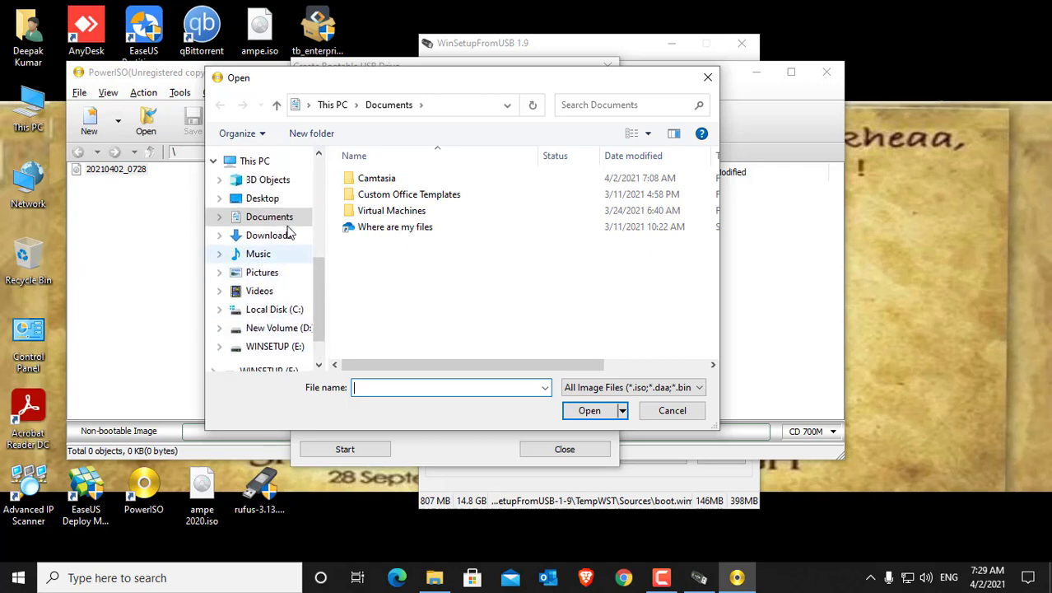
click(275, 202)
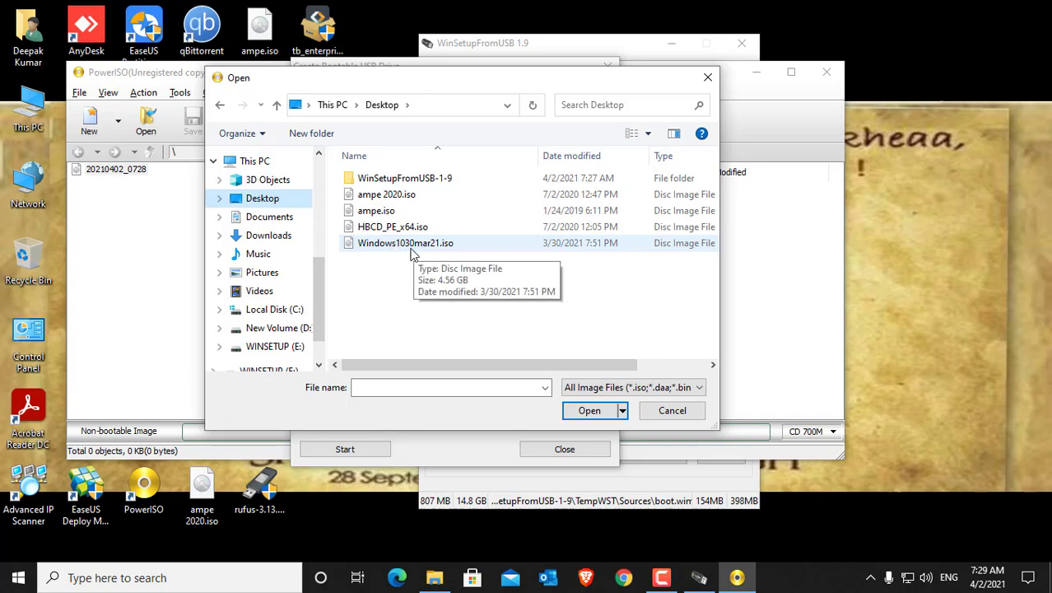
click(405, 247)
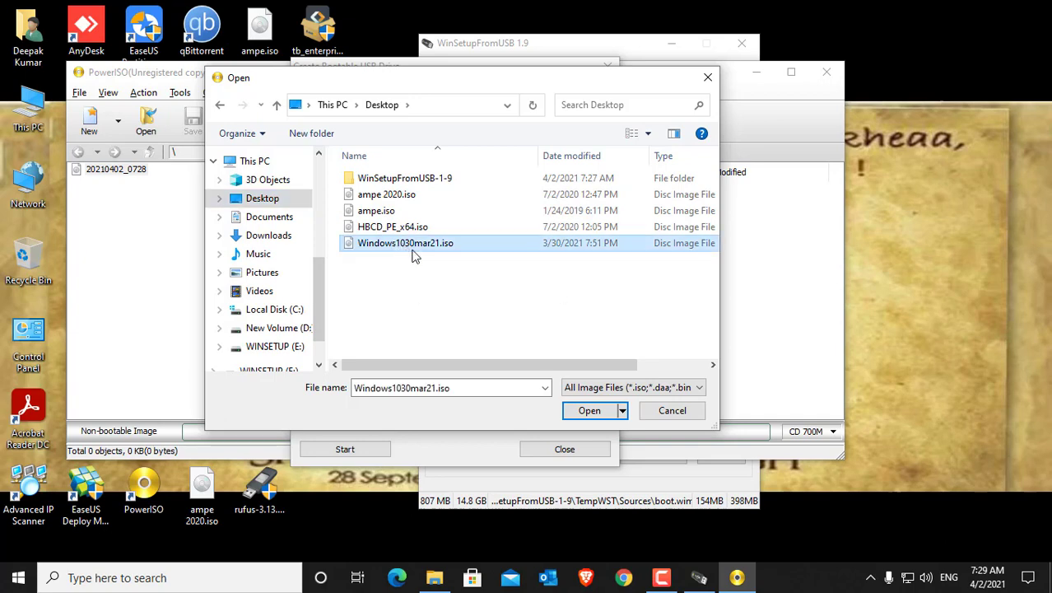
click(589, 411)
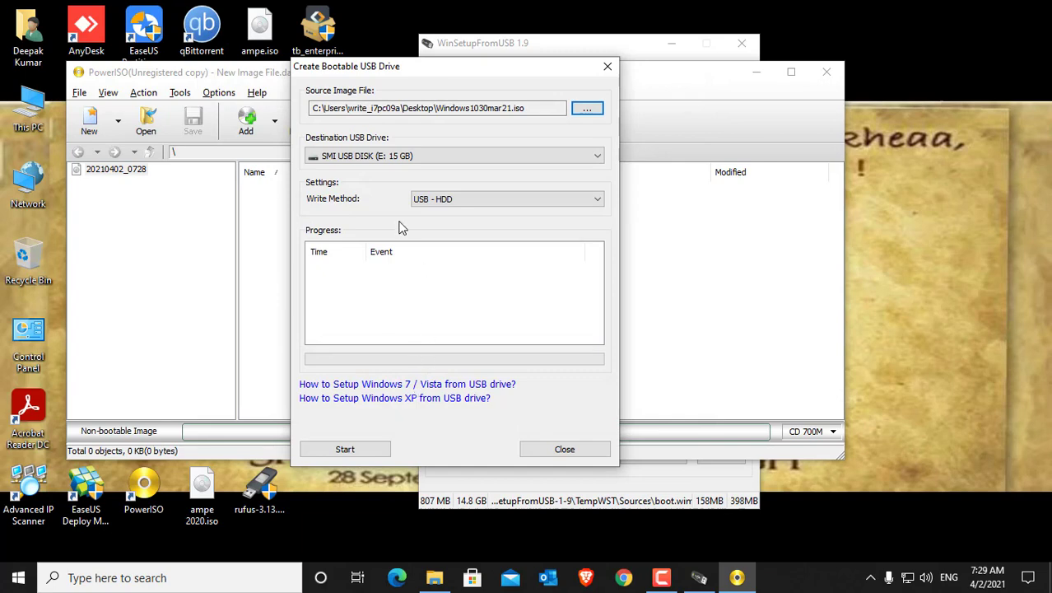
Step: Check the destination USB drive choices, close PowerISO without writing the drive, and shift the WinSetupFromUSB window slightly
click(422, 163)
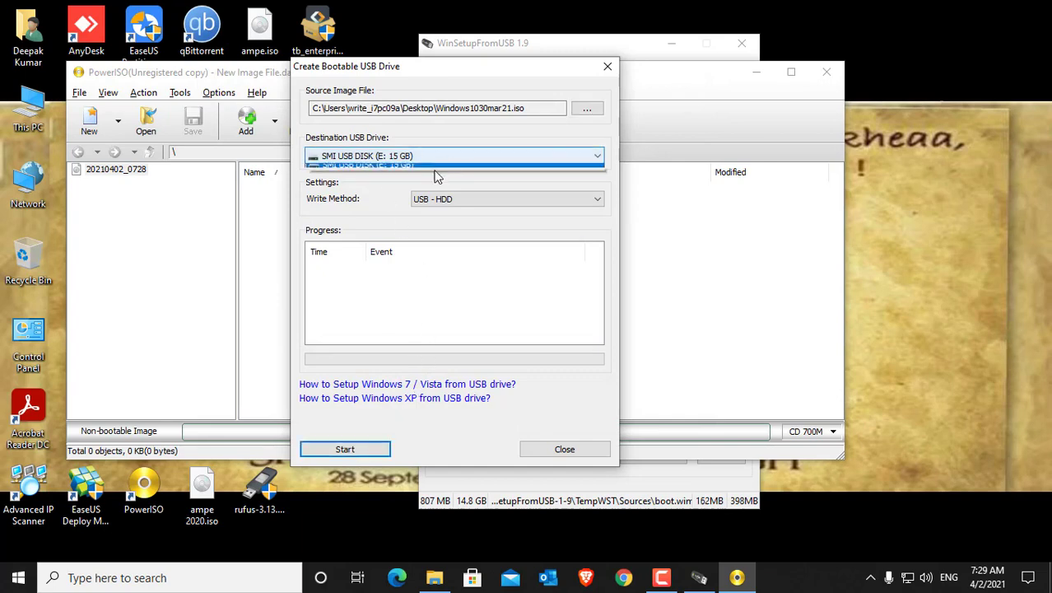
click(391, 204)
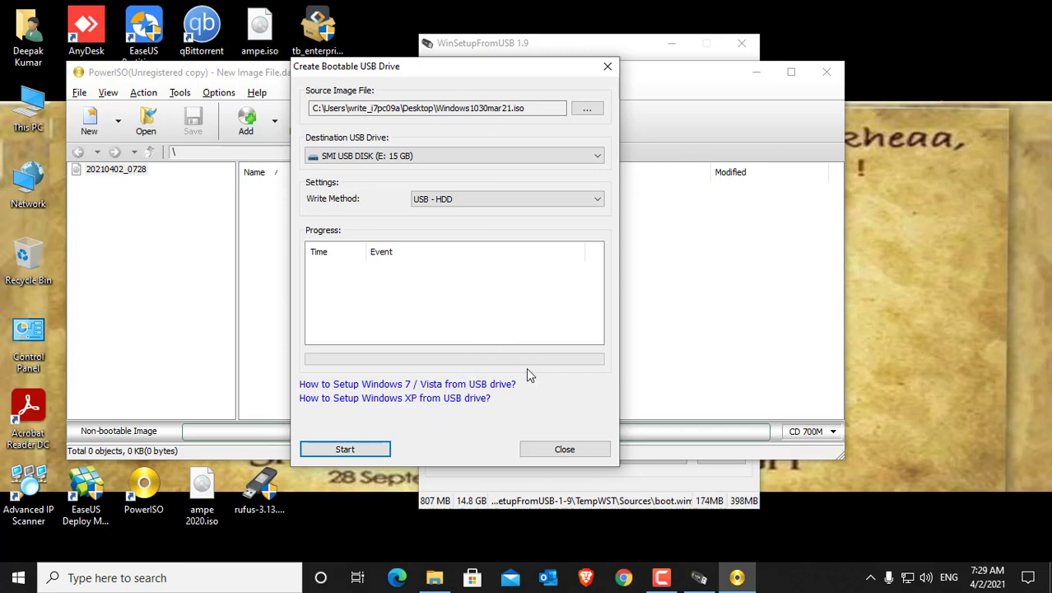
click(565, 449)
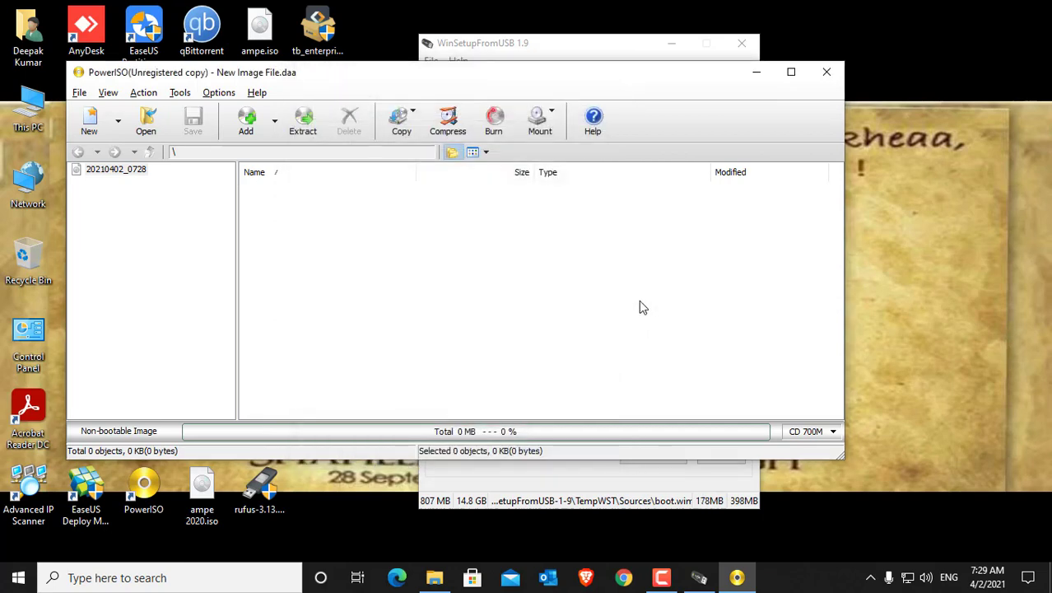
click(827, 71)
drag(574, 50, 605, 52)
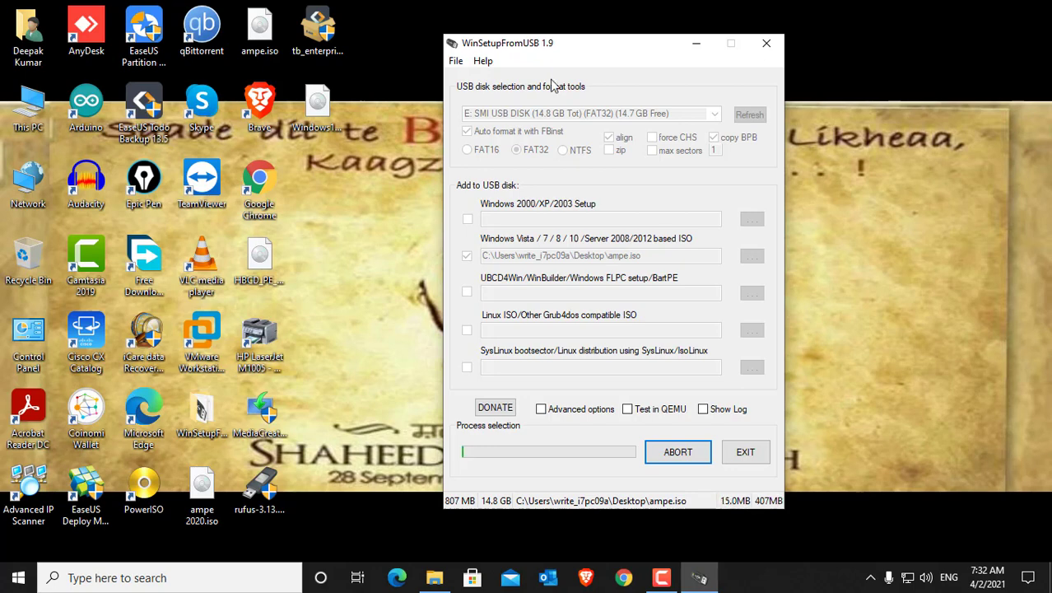
Step: Open Disk Management from the computer's Manage command and check Disk 0's conversion options to determine its partition style
right_click(30, 96)
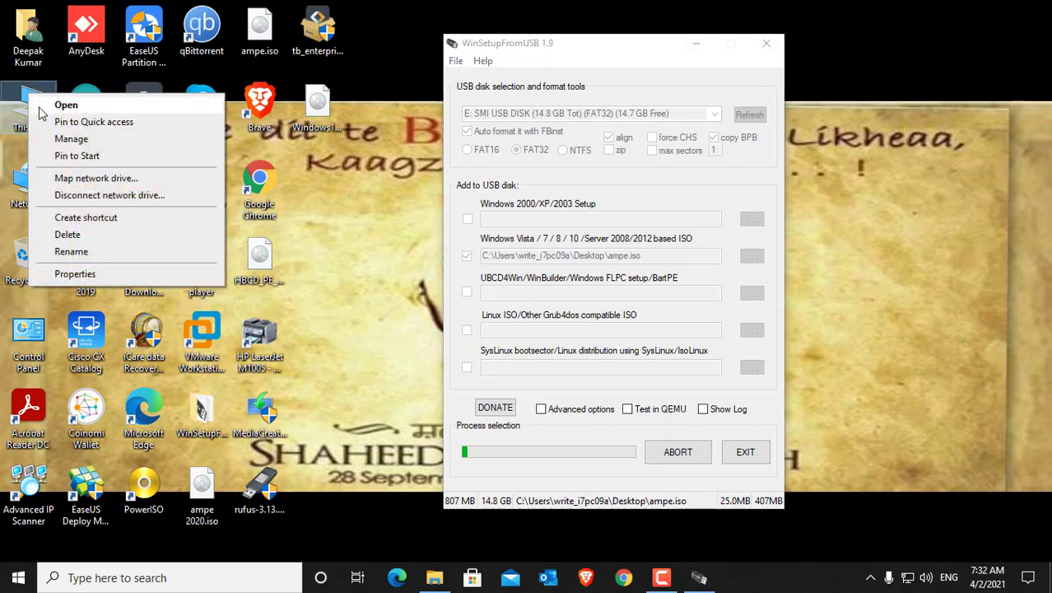
click(64, 137)
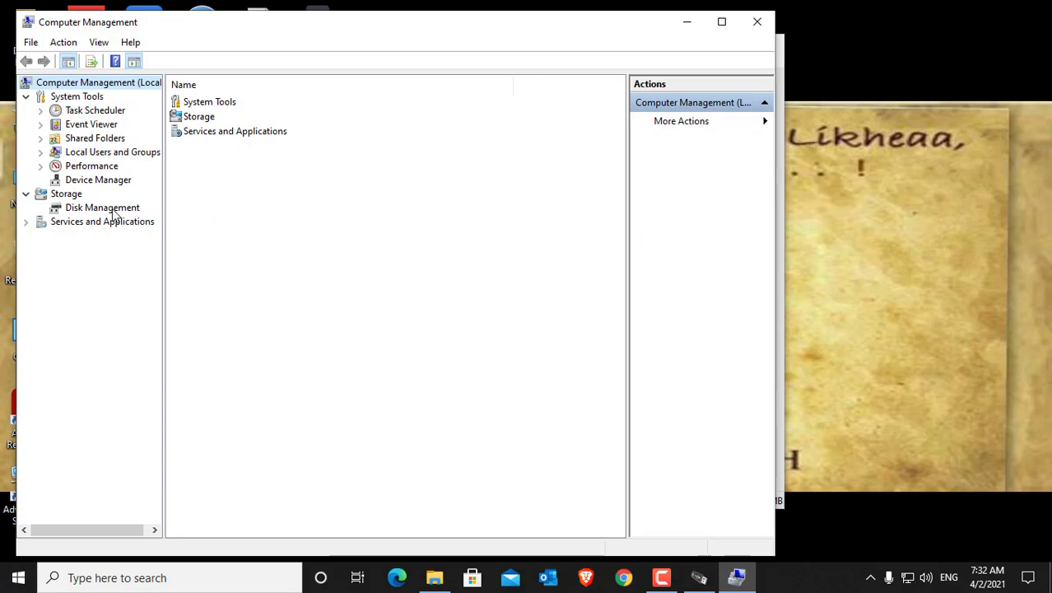
click(115, 212)
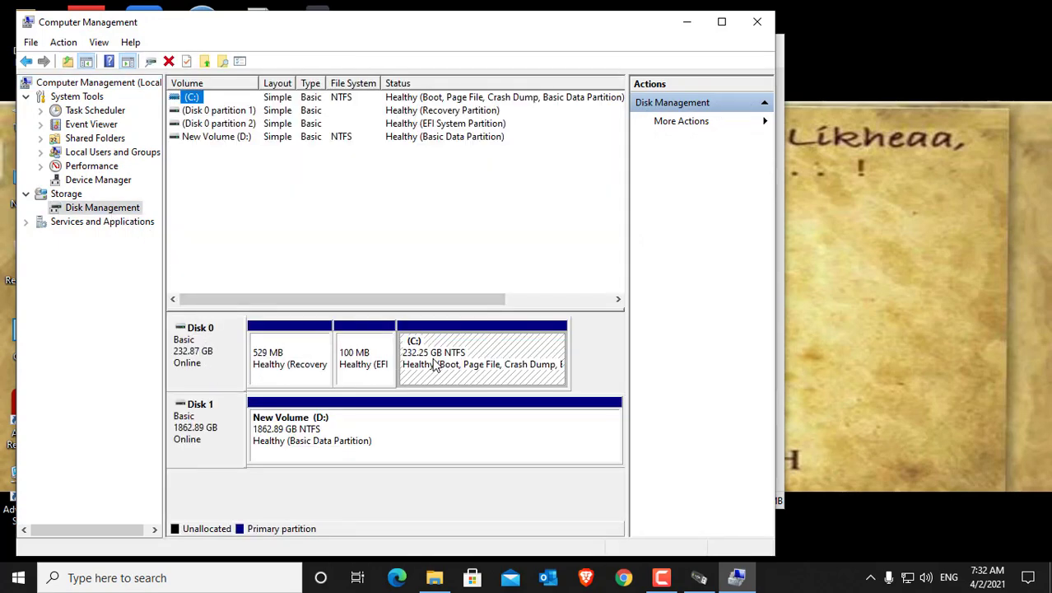
click(204, 365)
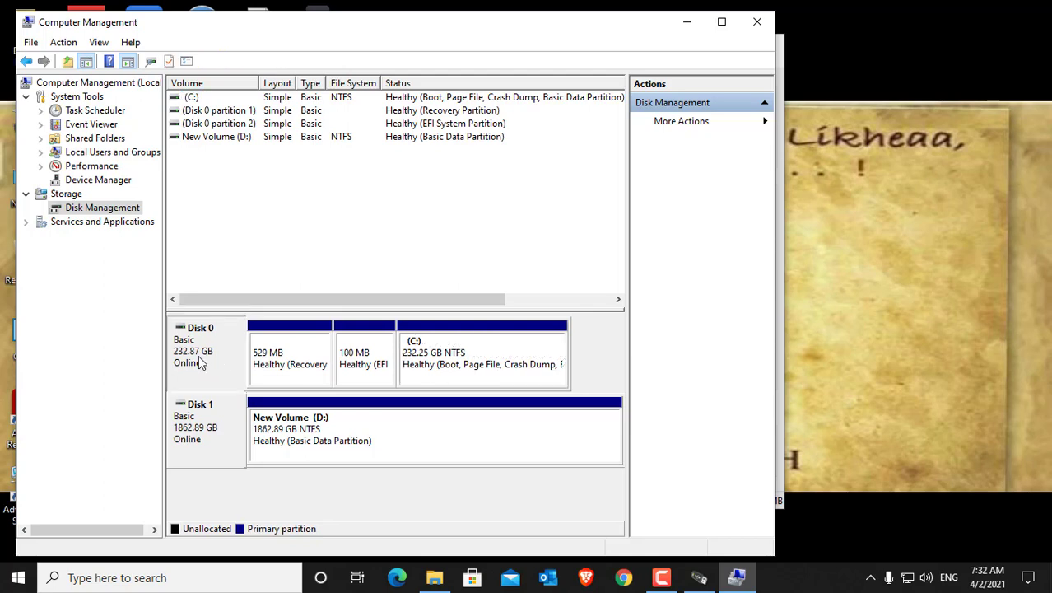
right_click(199, 361)
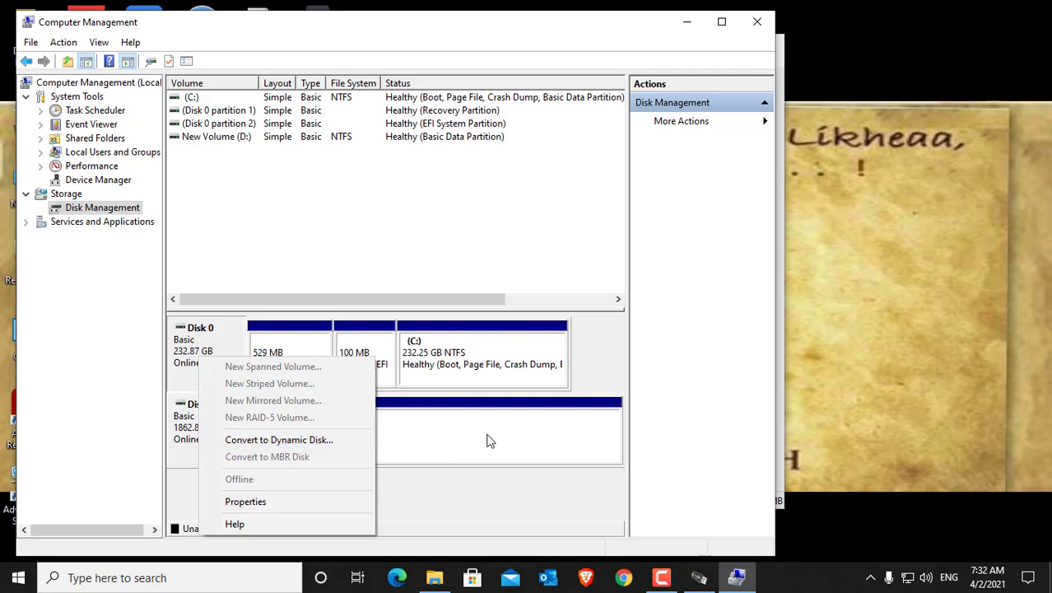
click(589, 375)
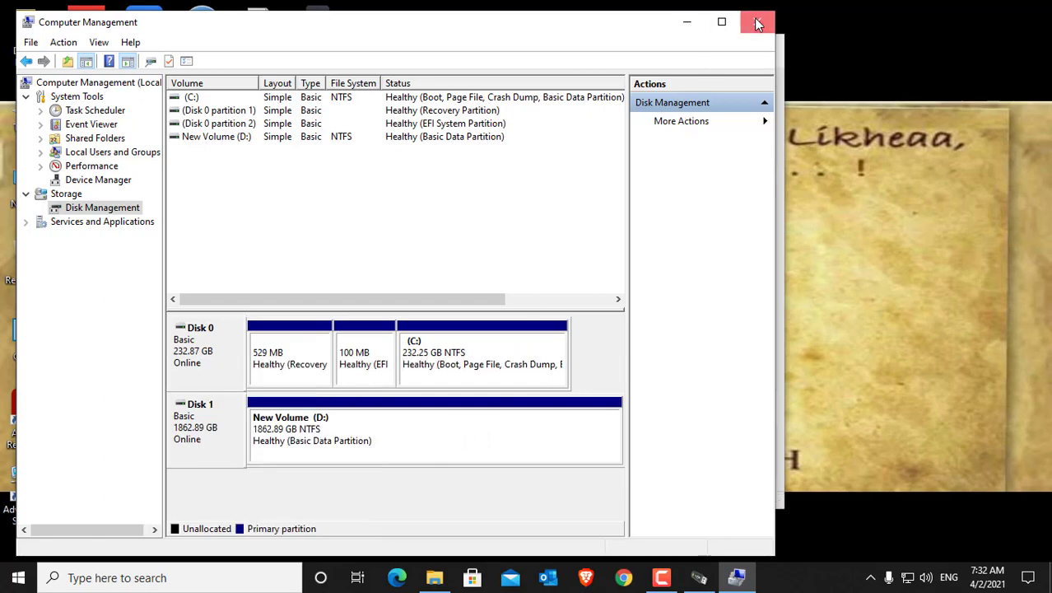
Step: Close Computer Management, then view the devices and drives in This PC and close that window
click(758, 24)
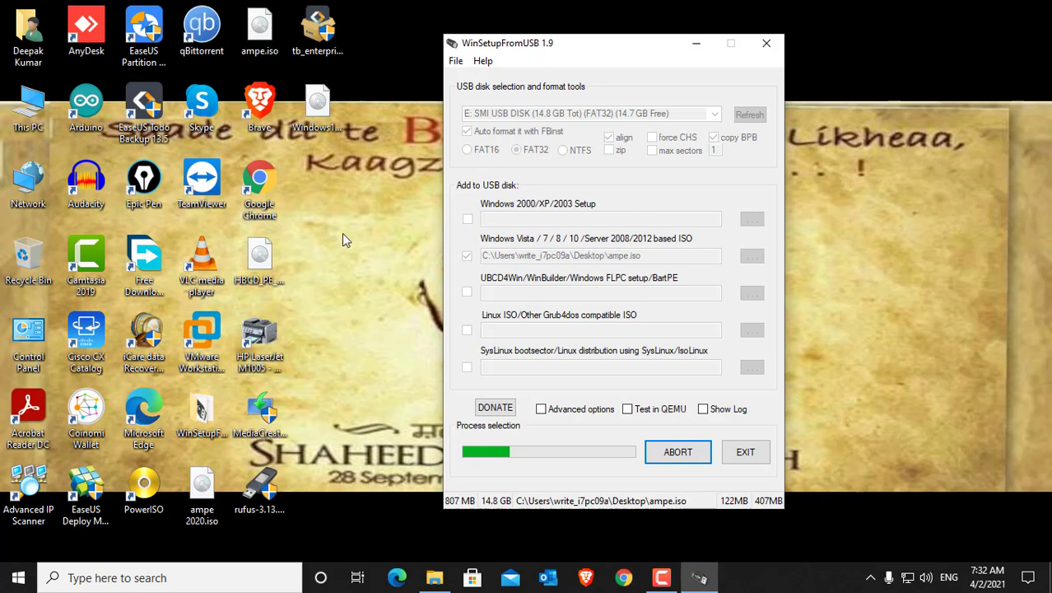
double_click(28, 103)
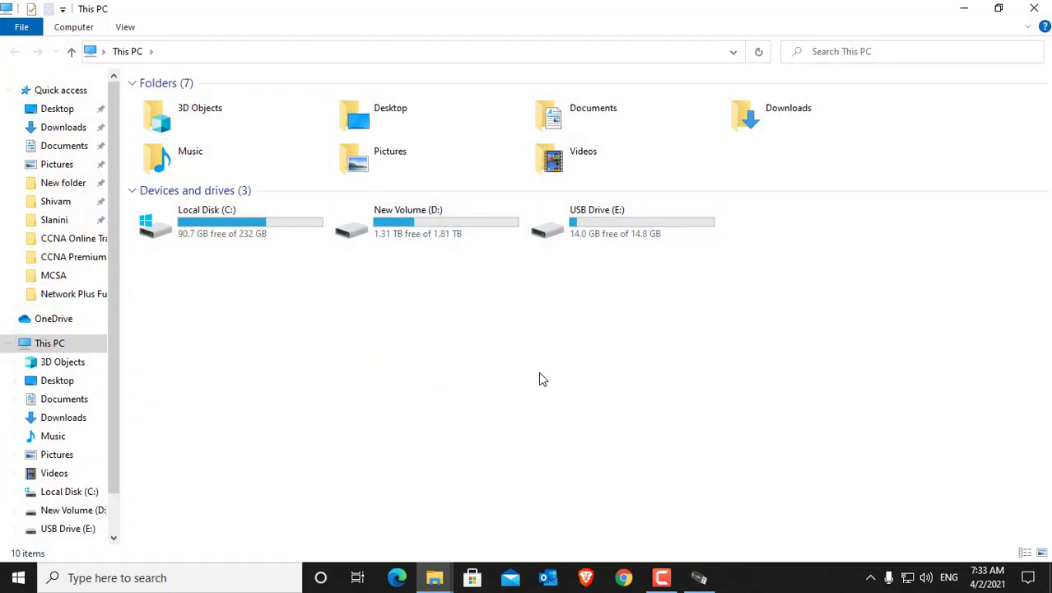
click(1035, 8)
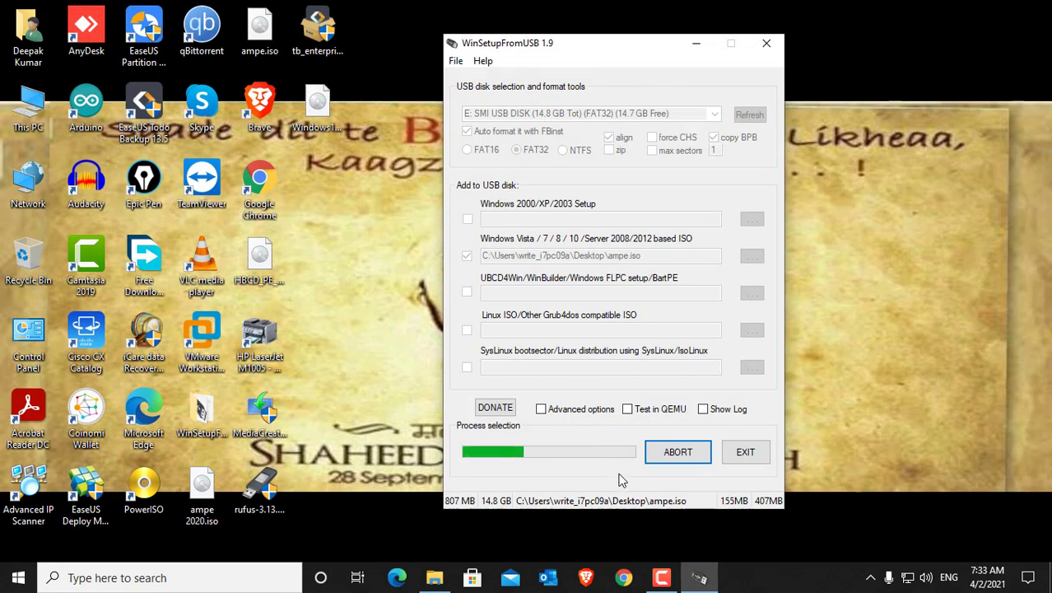
Step: Open EaseUS Partition Master, examine the partition style of all three disks including the USB drive, and close the program
click(337, 334)
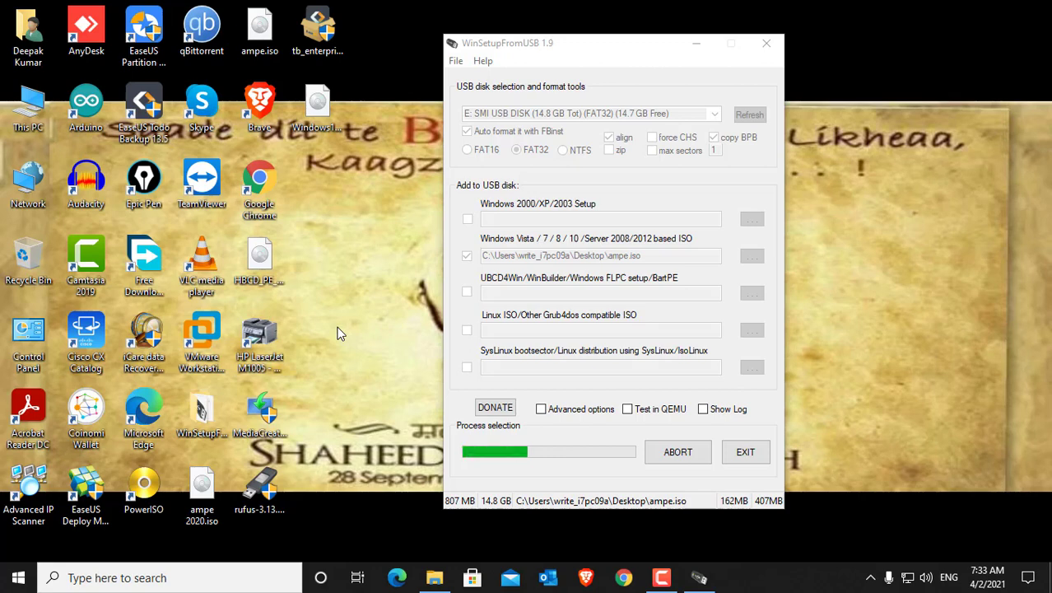
click(149, 33)
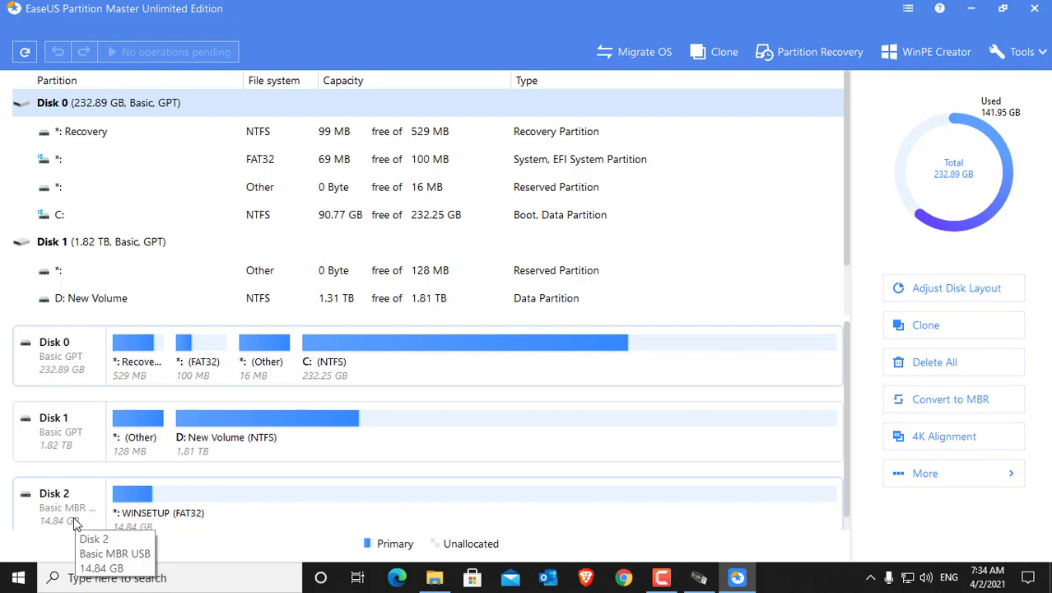
scroll(72, 519, down, 1)
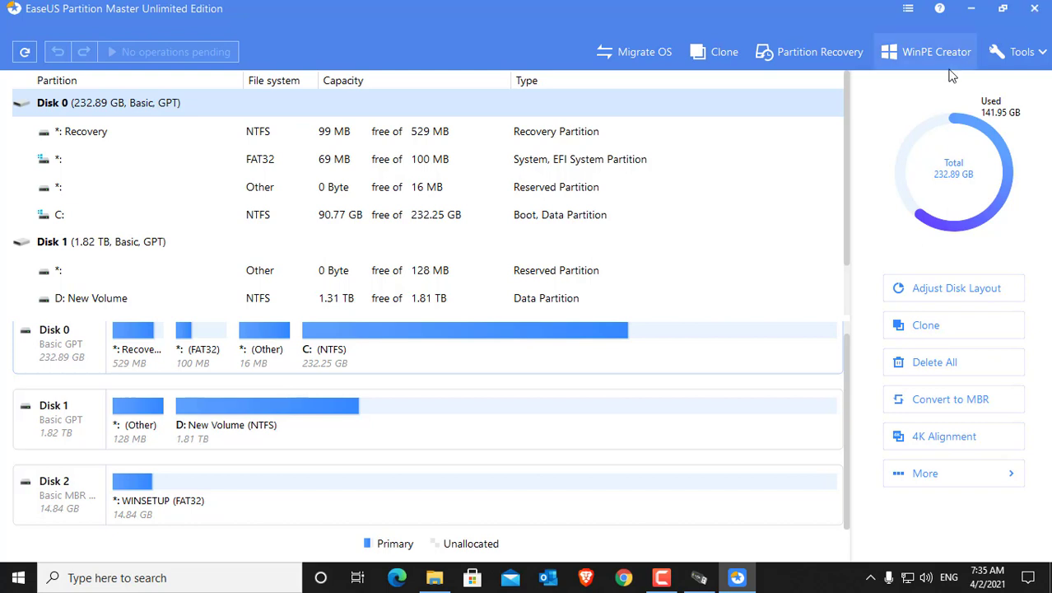
click(1036, 10)
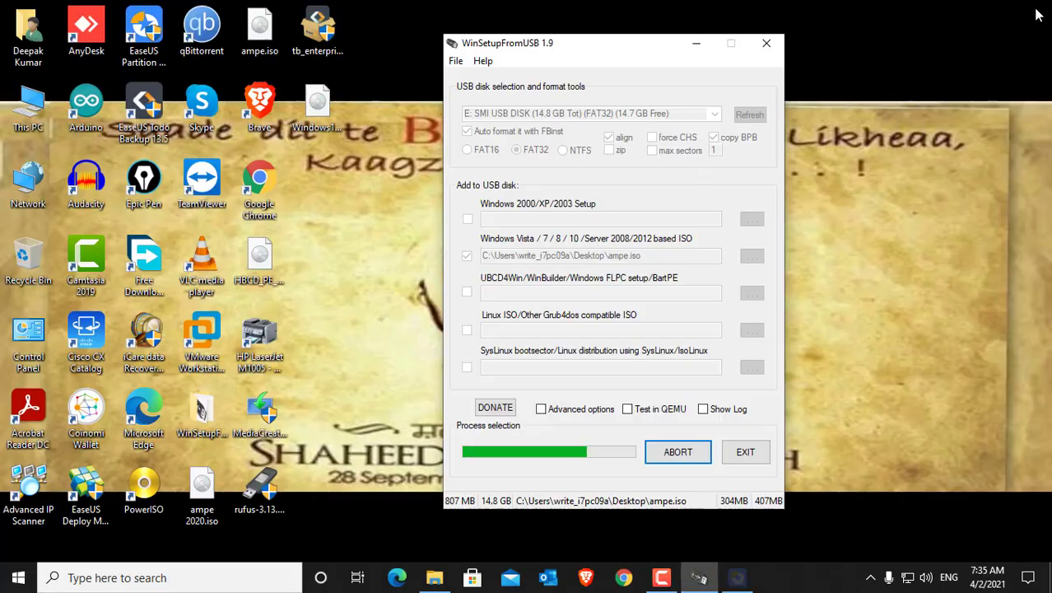
right_click(841, 175)
click(887, 221)
right_click(870, 205)
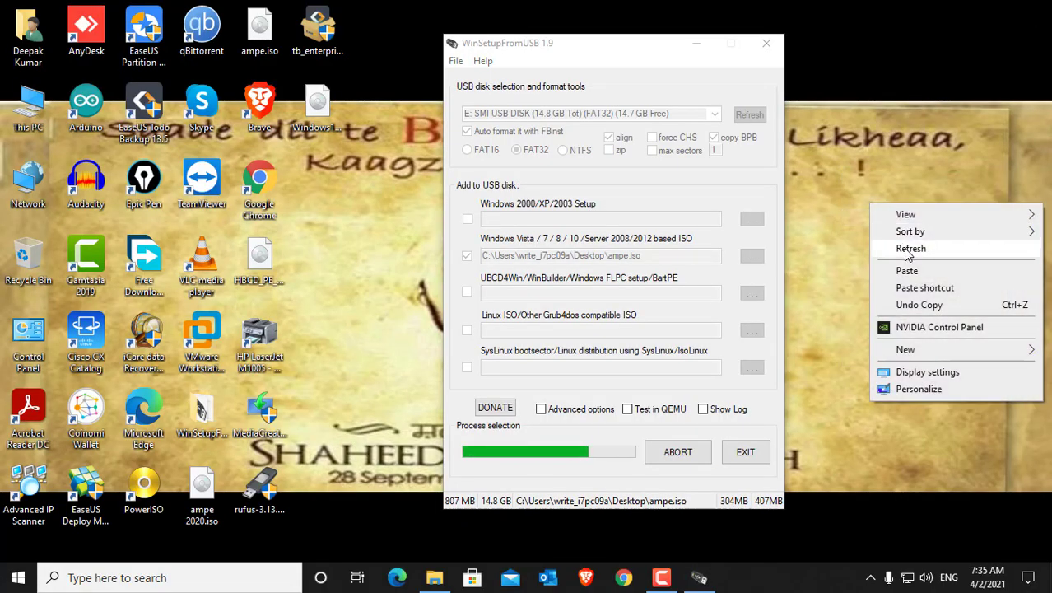
click(908, 251)
right_click(867, 203)
click(906, 250)
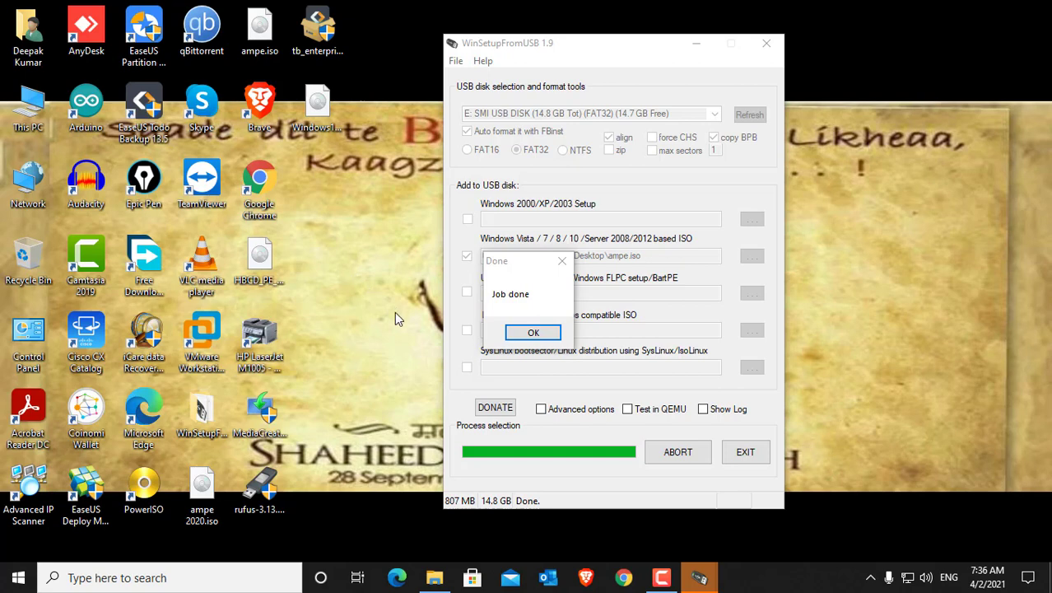
Step: Dismiss the finished job and choose ampe 2020.iso from the desktop as the Windows Vista/7/8/10/Server based ISO, leaving auto format off
click(533, 332)
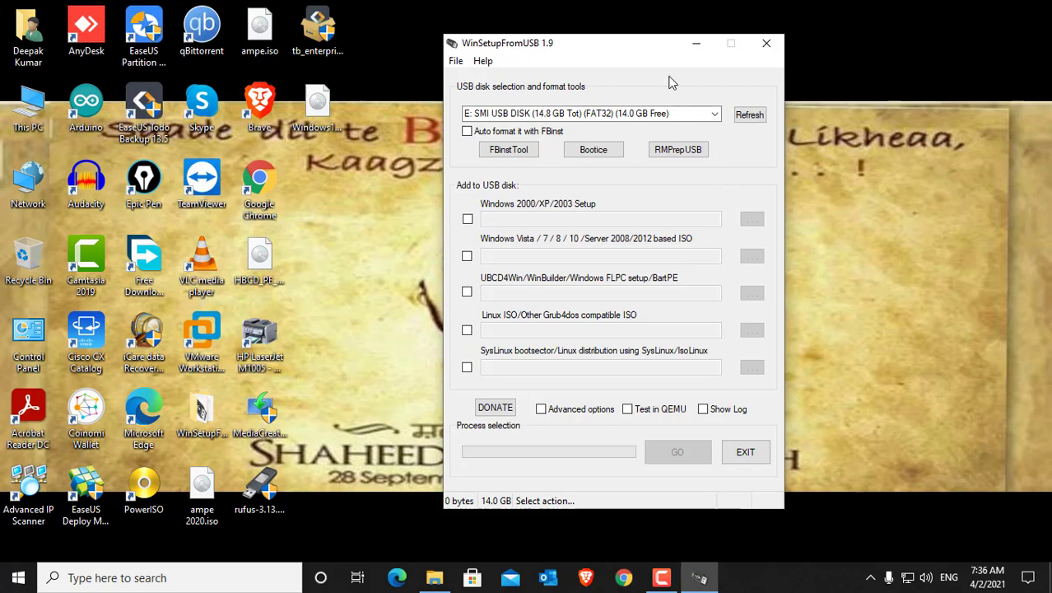
mouse_move(633, 47)
mouse_down()
mouse_move(619, 54)
mouse_move(630, 41)
mouse_up()
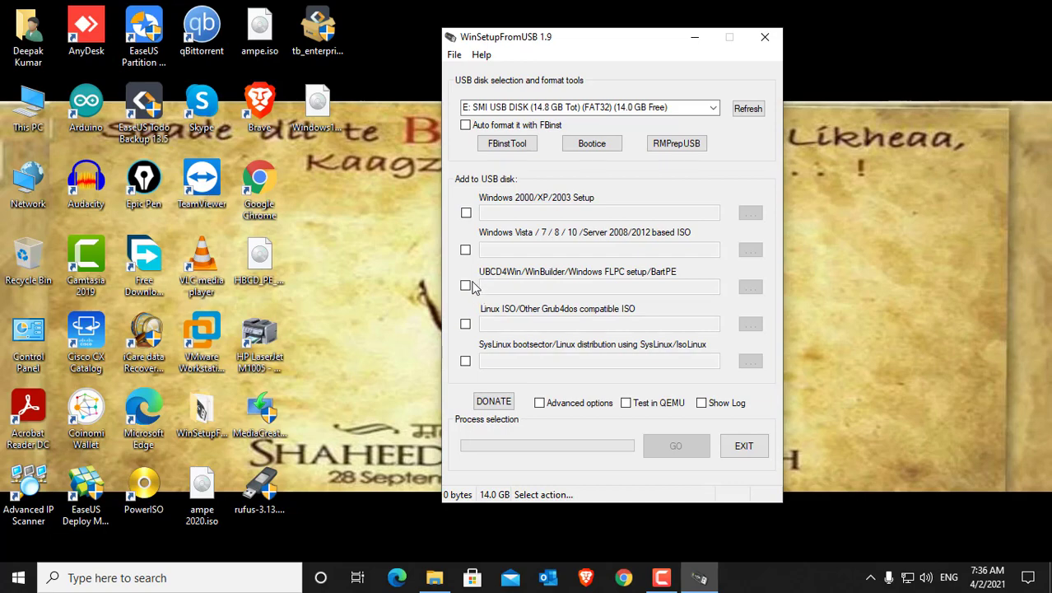
click(466, 250)
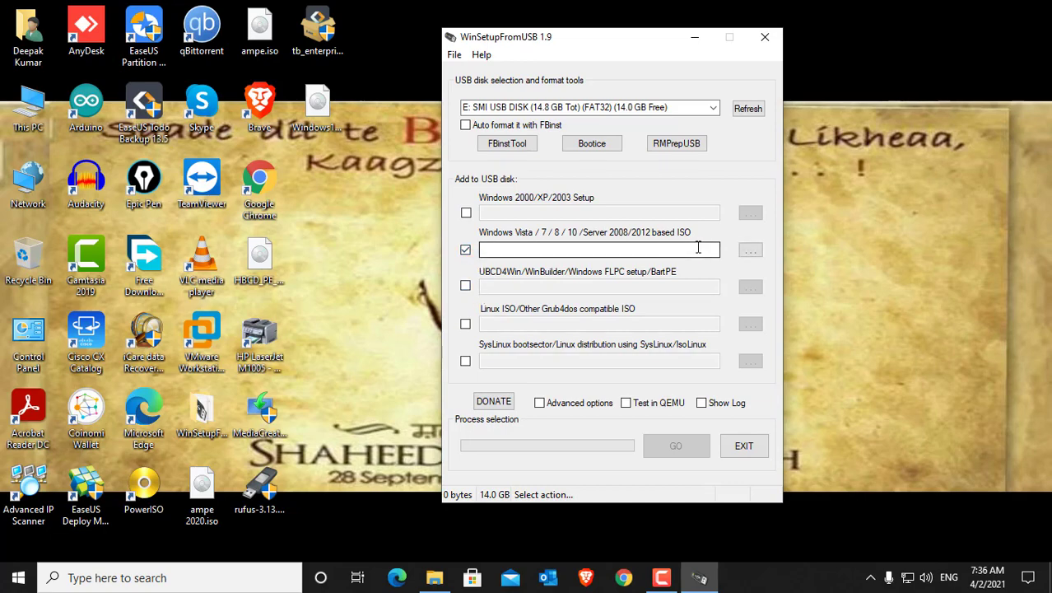
click(751, 251)
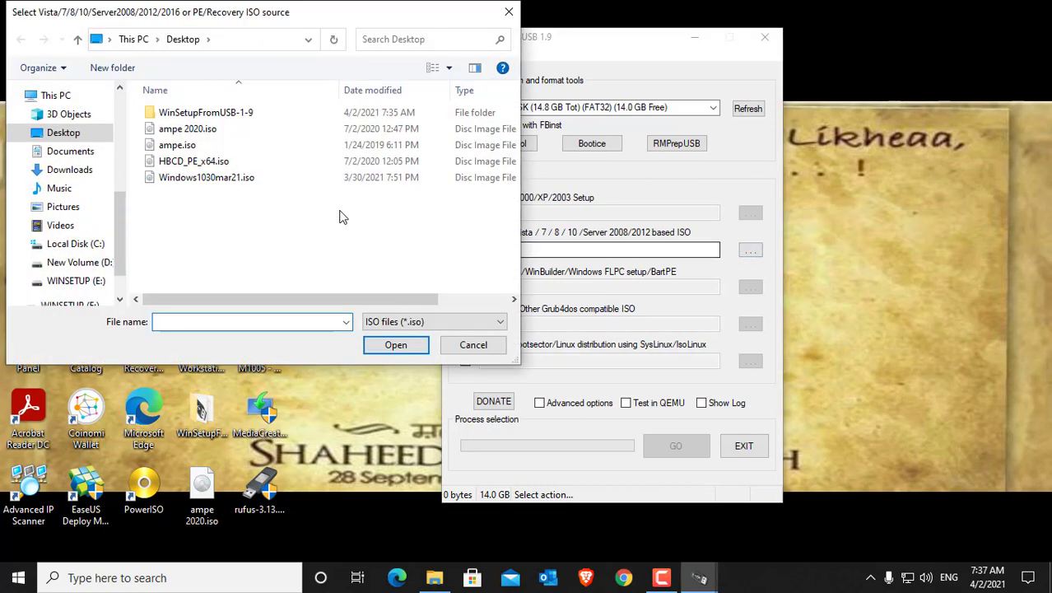
click(206, 132)
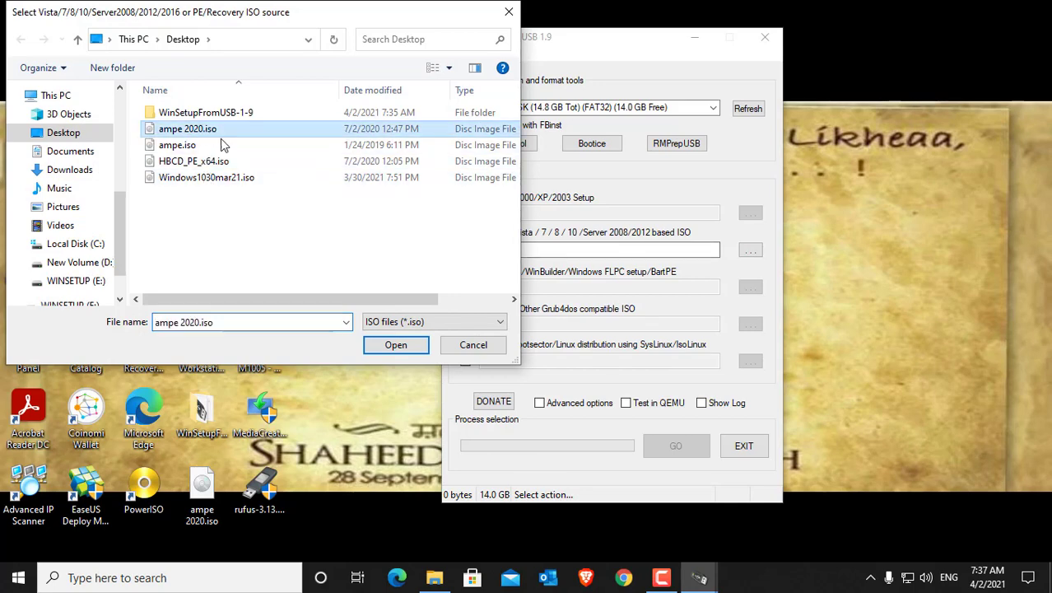
click(397, 346)
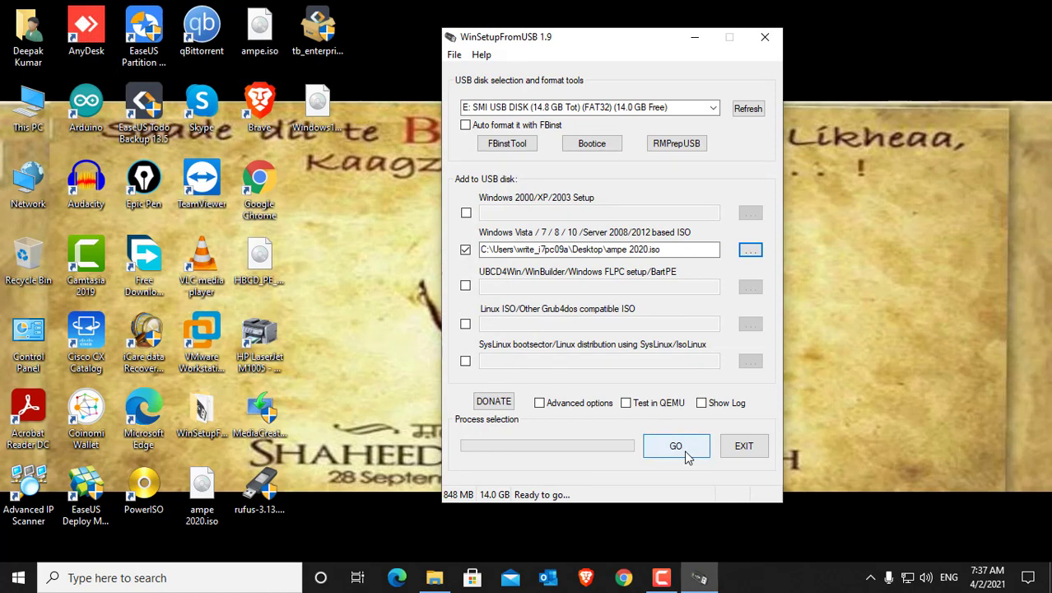
Step: Start adding the selected ISO to the USB disk and accept ampe 2020 as its boot menu name
click(686, 453)
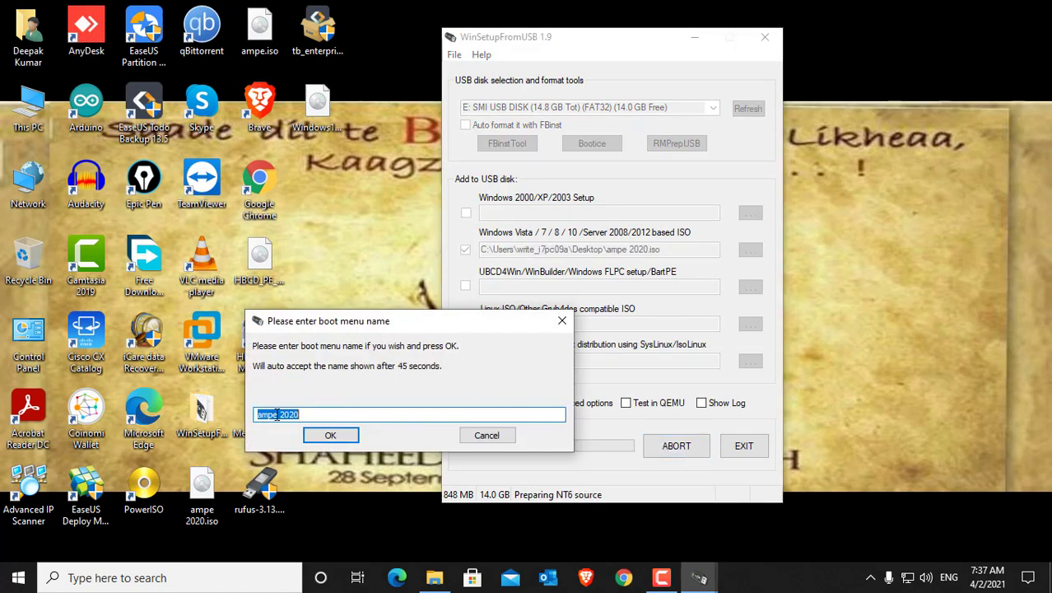
click(341, 441)
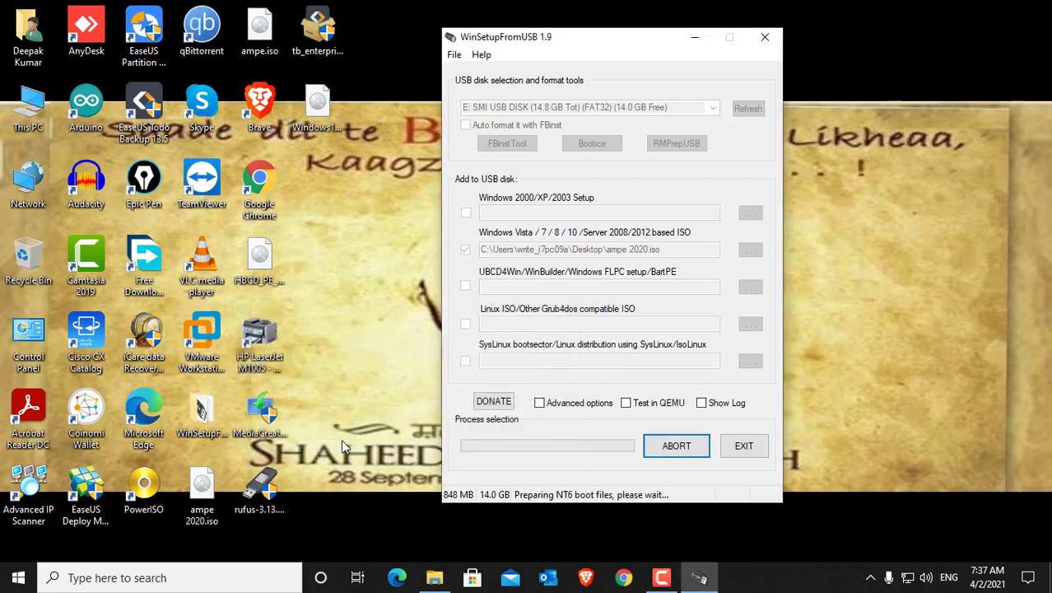
right_click(902, 247)
click(943, 291)
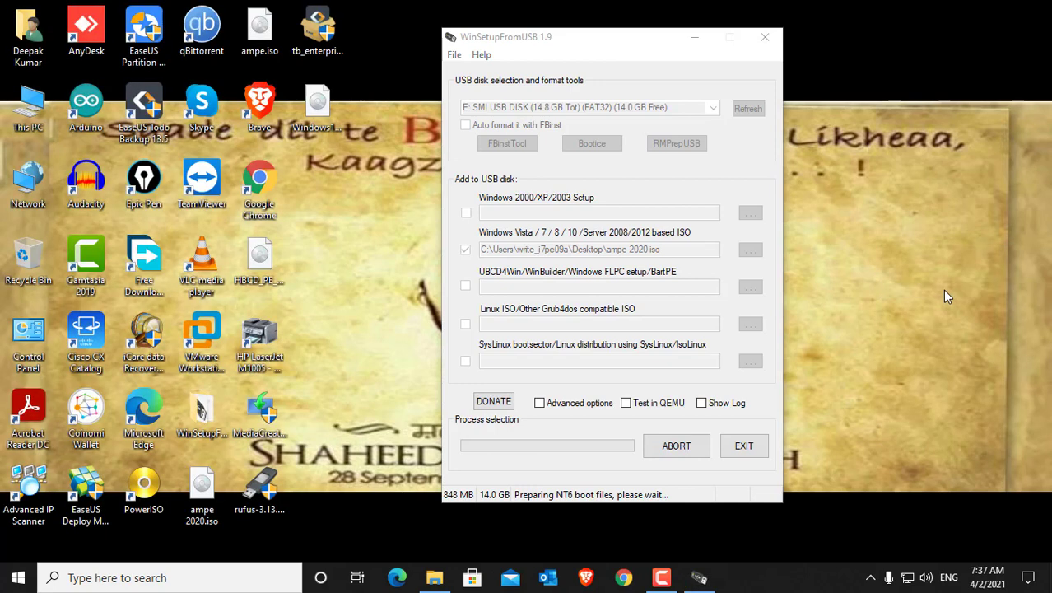
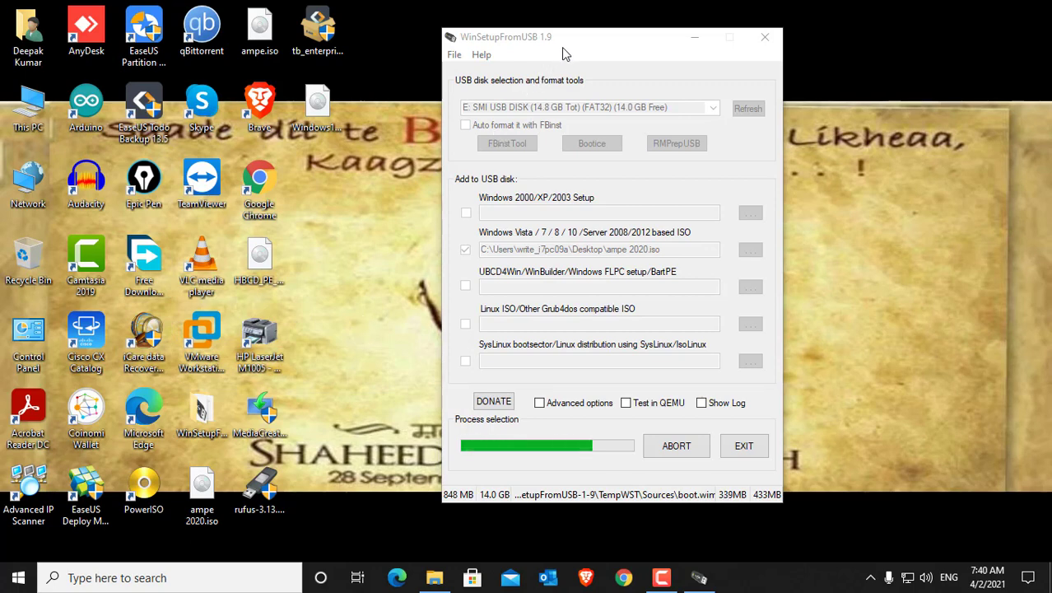
Step: While the job runs, browse to the Users folder on Local Disk (C:), view its profile folders and minimise the window
drag(570, 42, 542, 42)
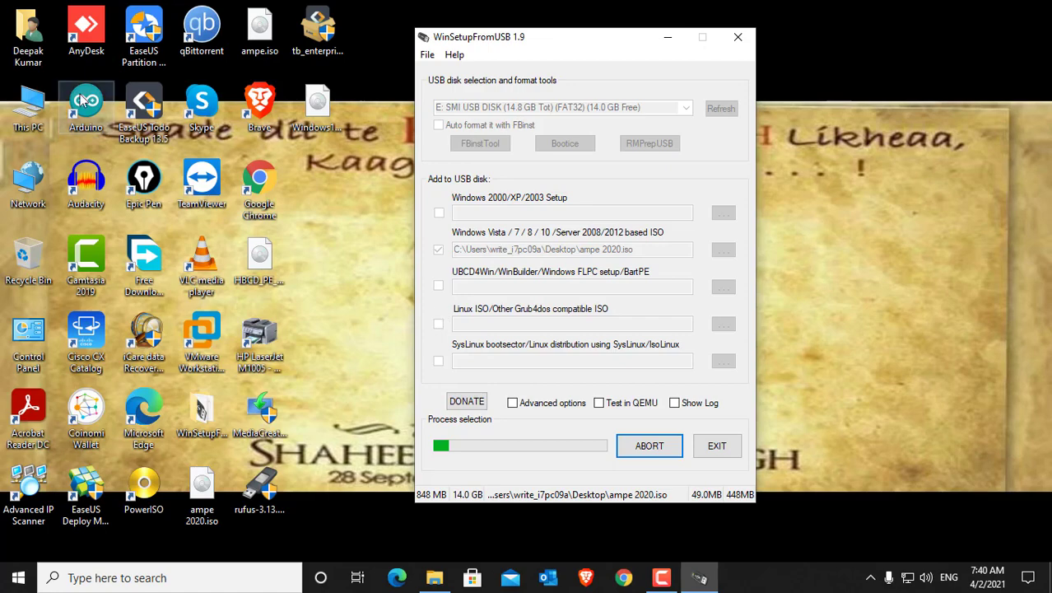
click(29, 102)
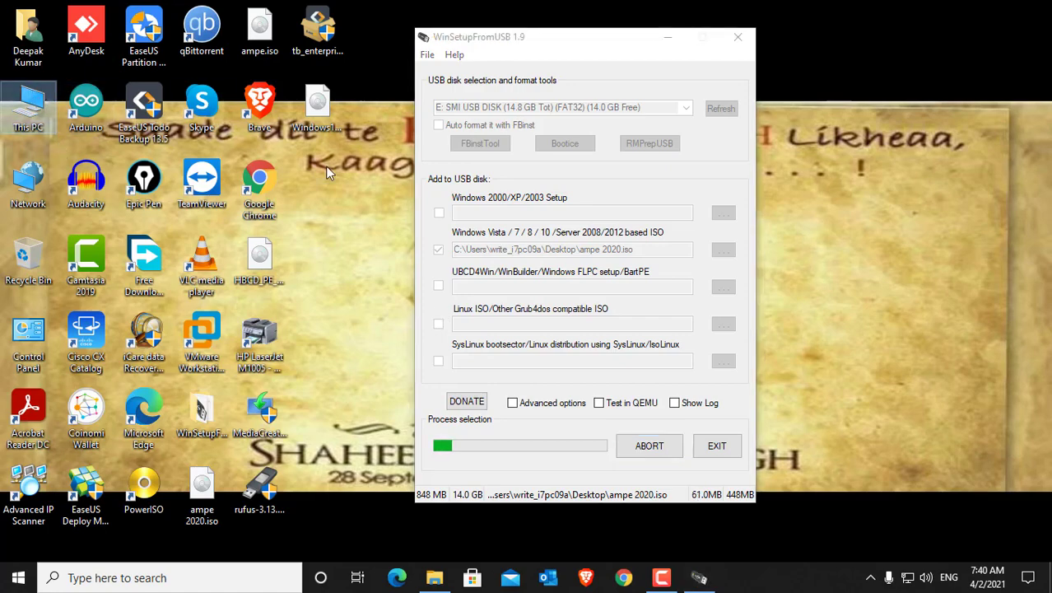
double_click(29, 103)
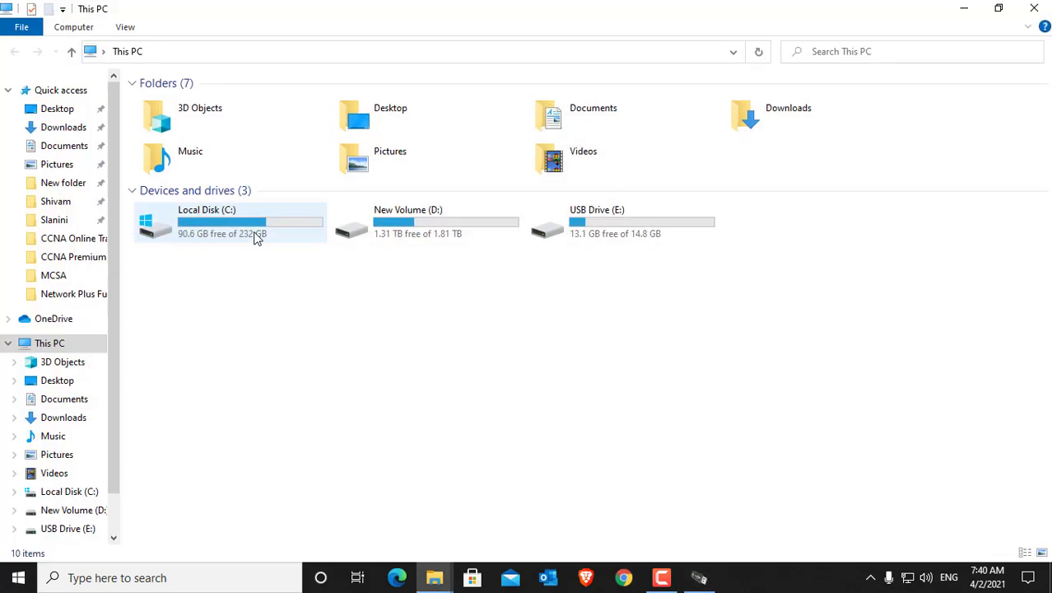
double_click(201, 224)
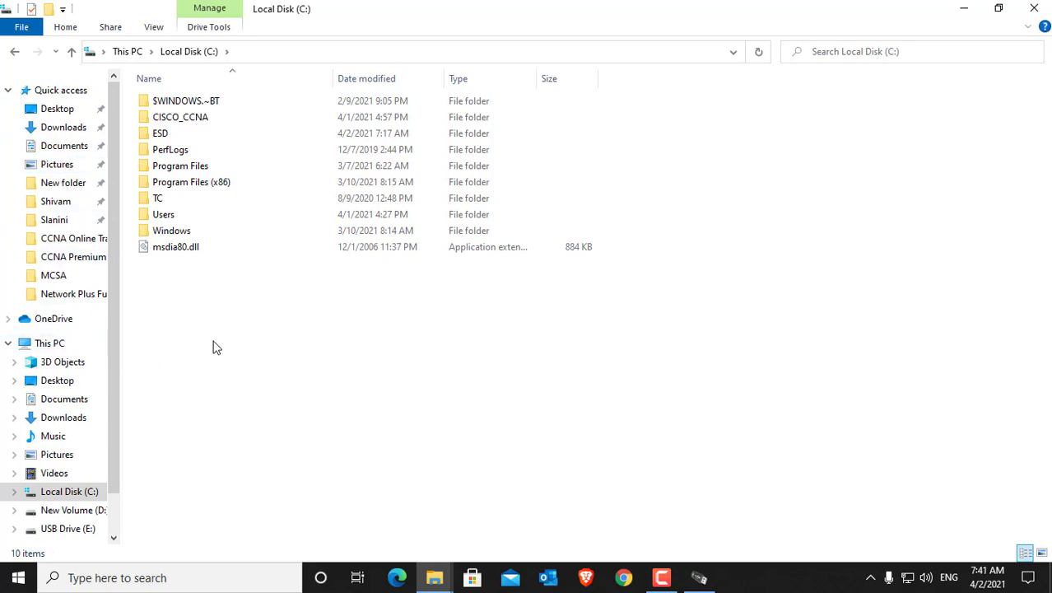
click(166, 216)
double_click(165, 217)
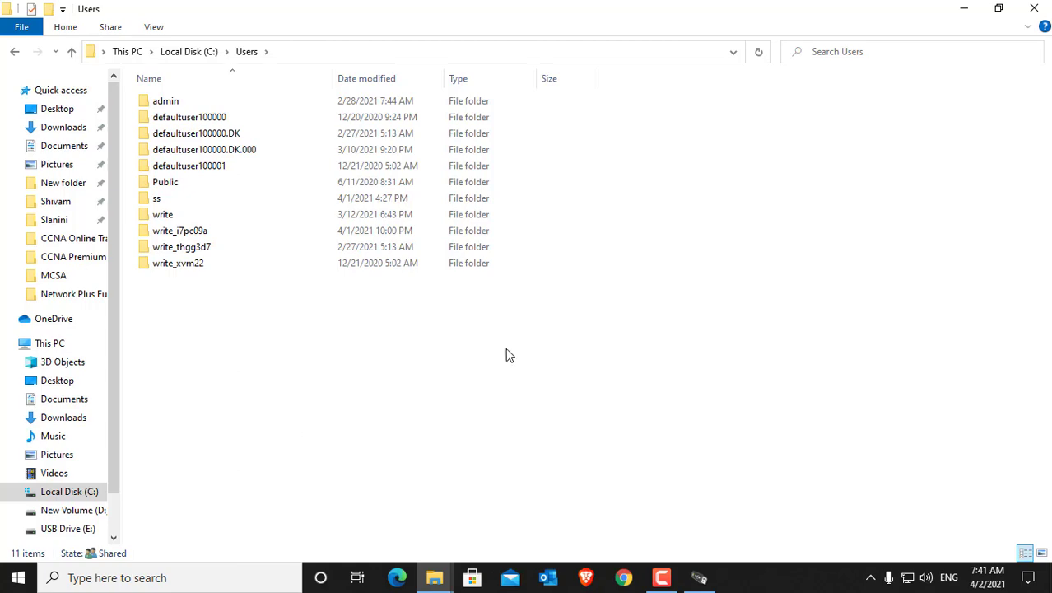
click(964, 10)
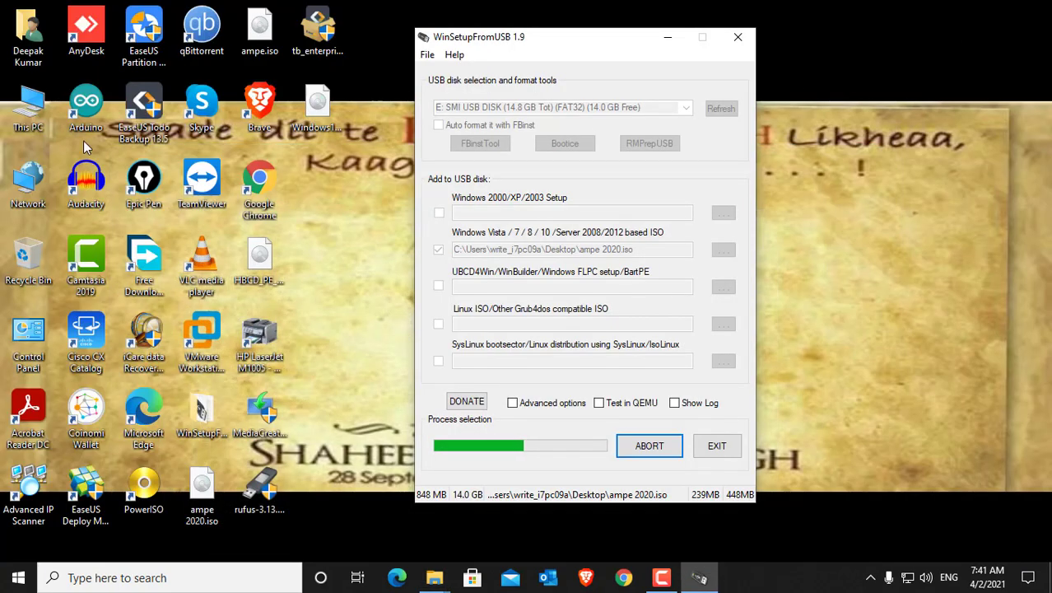
click(936, 168)
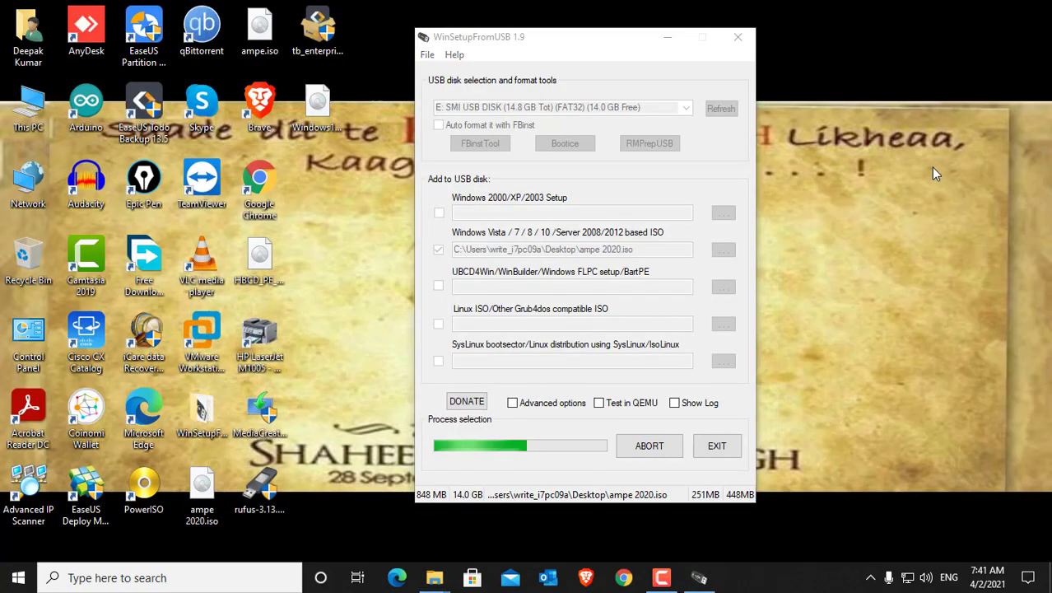
Step: Bring the Users folder window back, examine the list of profile folders again and minimise it
key(super+l)
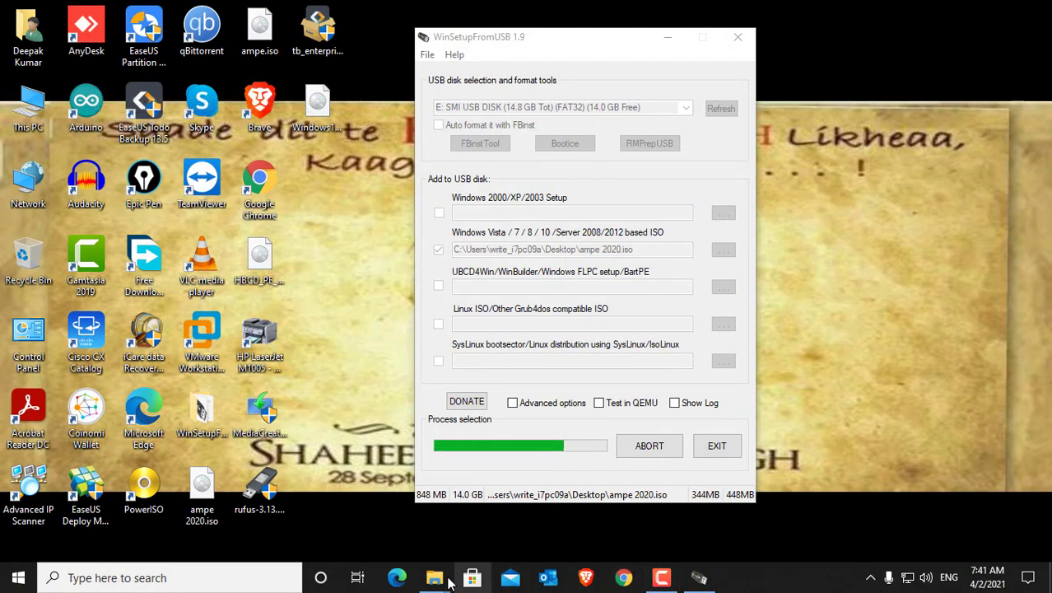
mouse_move(441, 582)
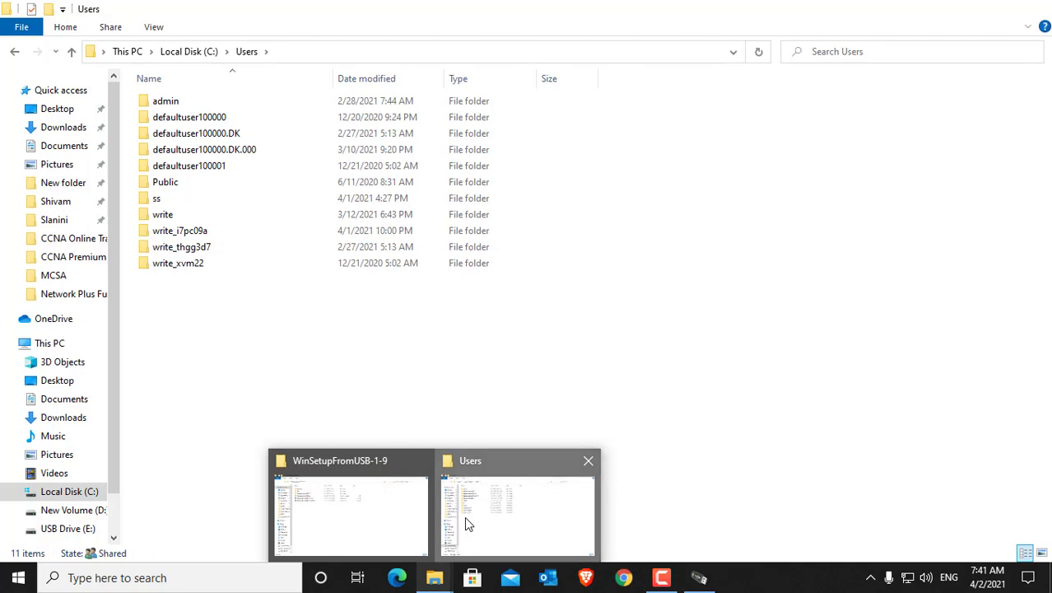
click(464, 516)
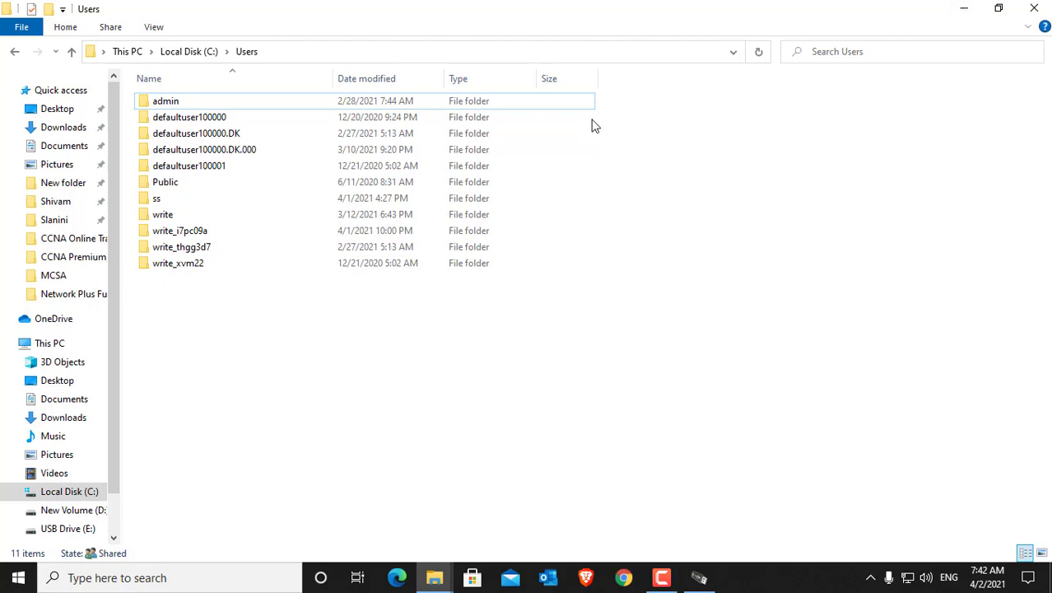
click(965, 10)
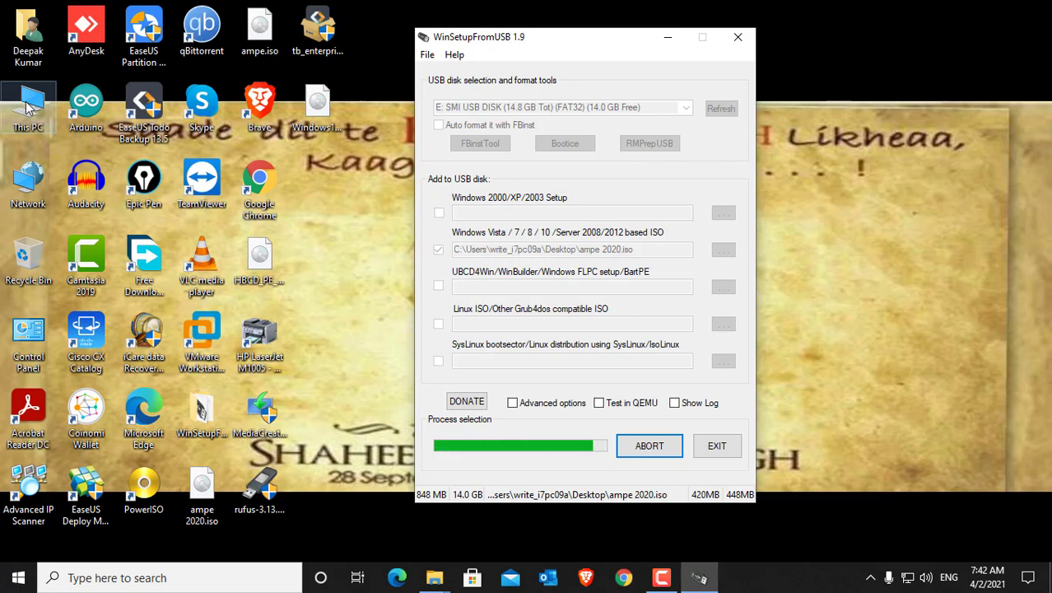
Step: Open Computer Management, view the user accounts under Local Users and Groups, and close it
right_click(31, 104)
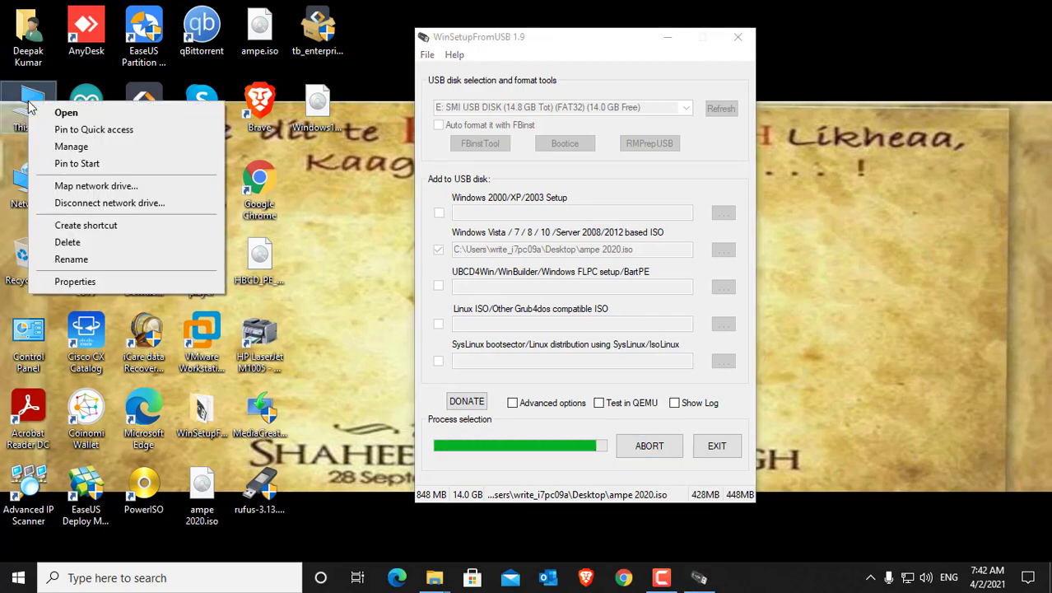
click(66, 146)
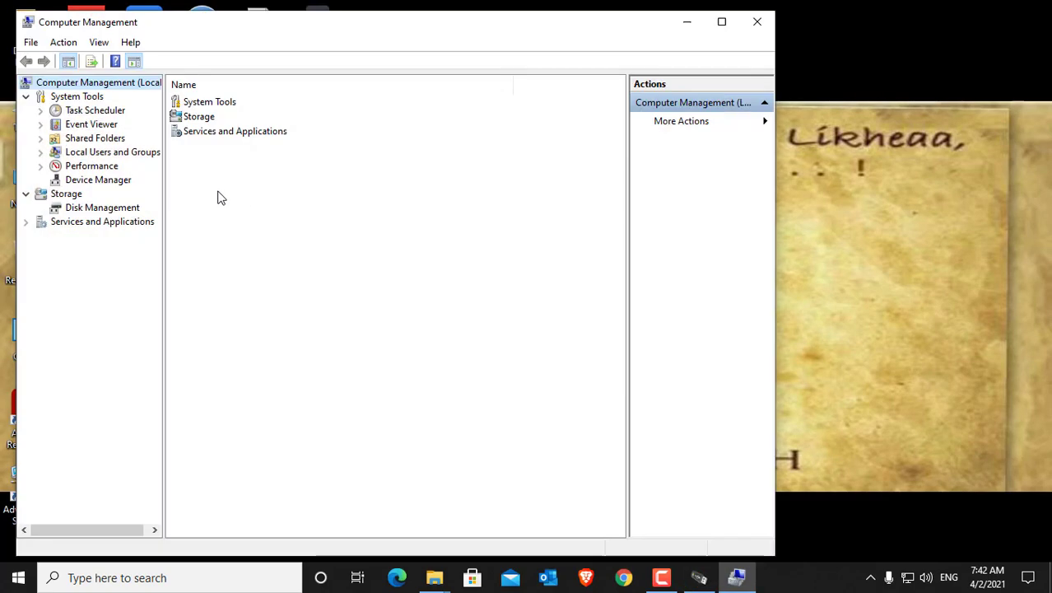
click(79, 154)
click(41, 153)
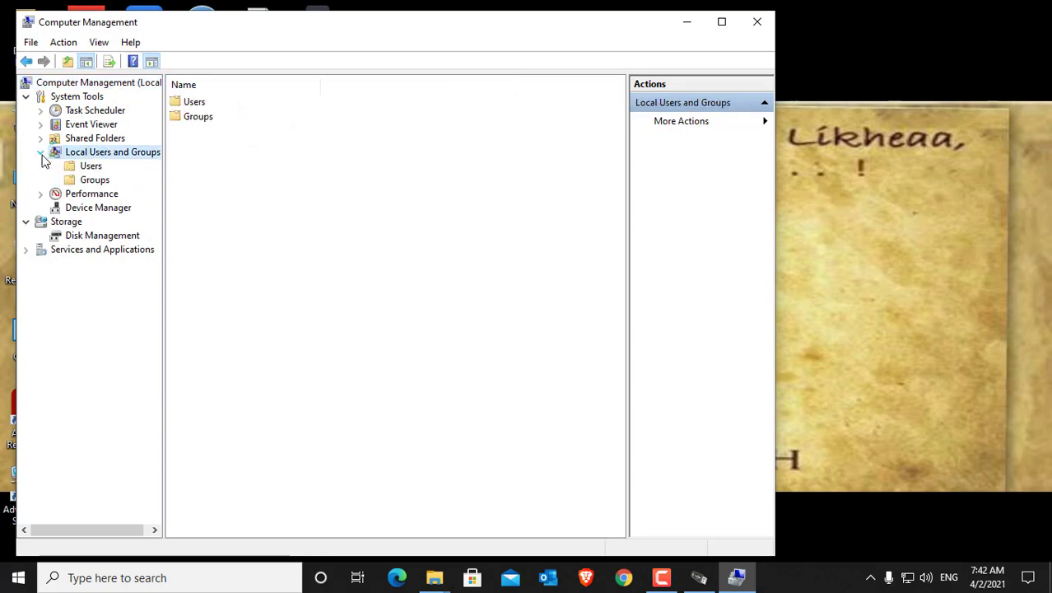
double_click(194, 103)
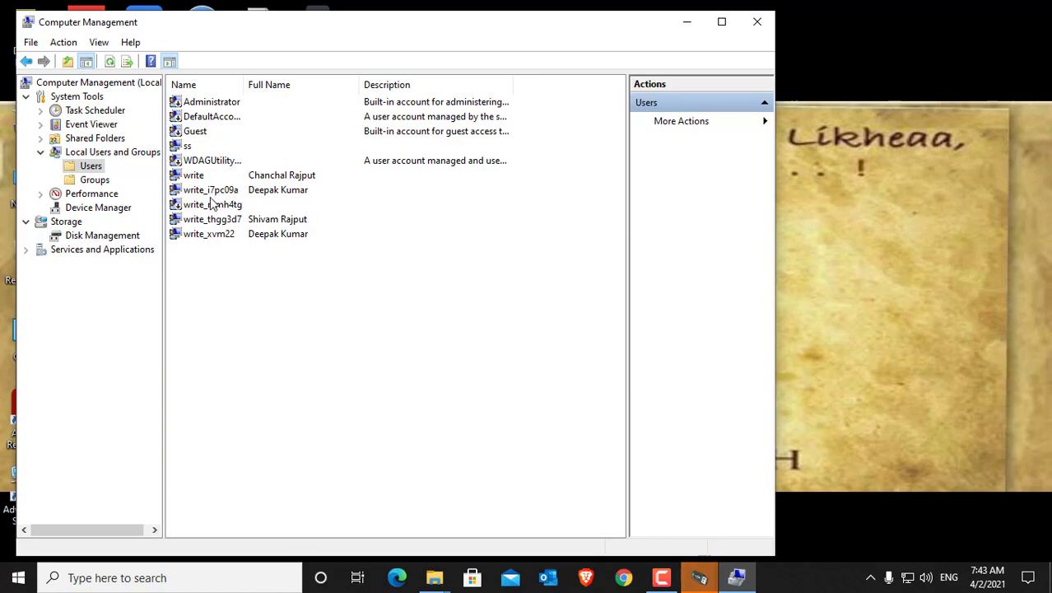
click(757, 22)
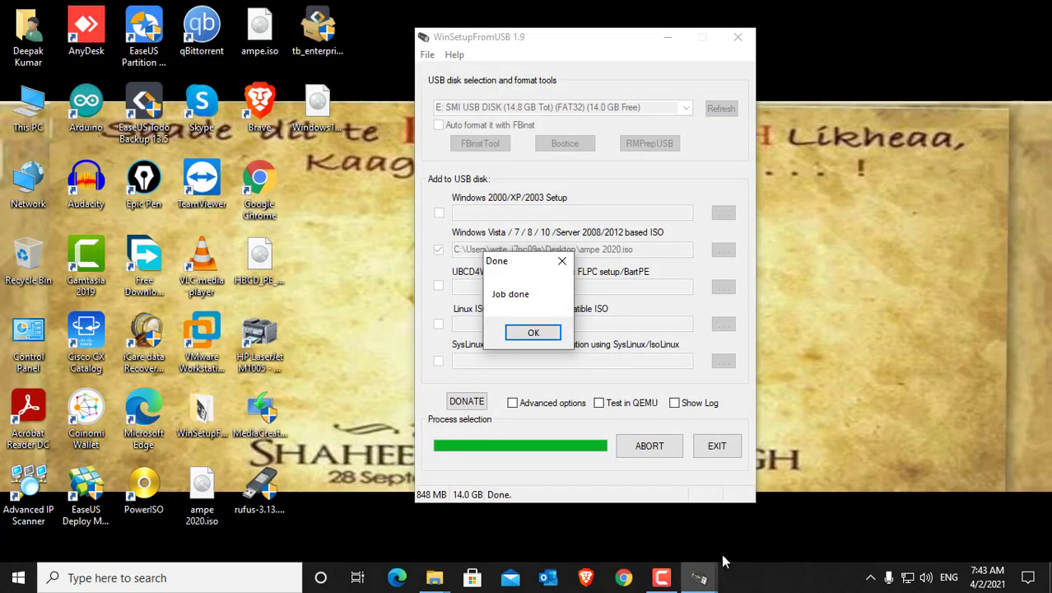
Step: Dismiss the finished job and choose HBCD_PE_x64.iso from the desktop as the Windows Vista/7/8/10/Server based ISO
mouse_move(699, 577)
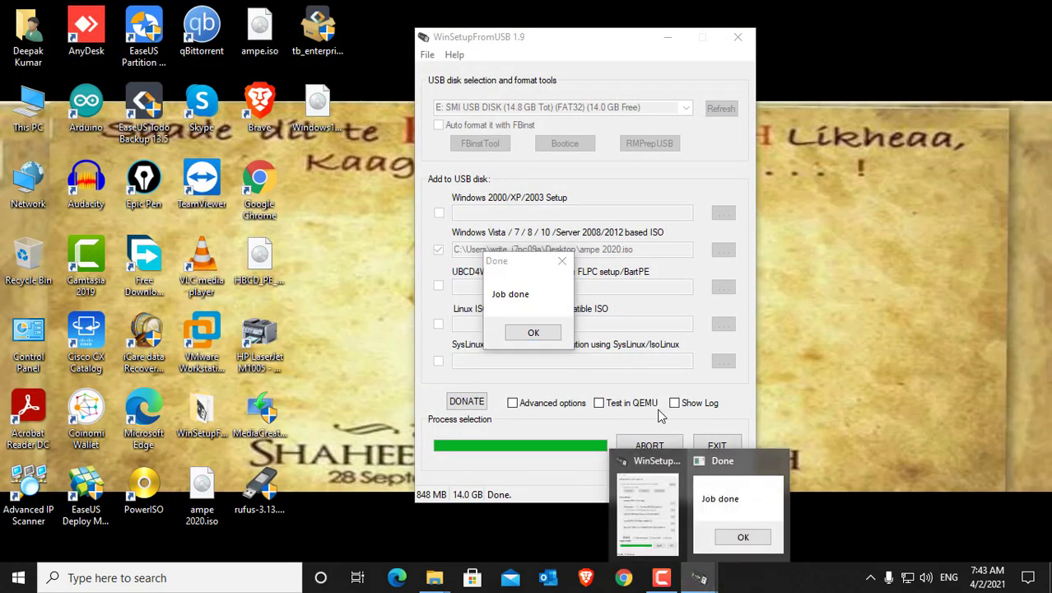
click(545, 334)
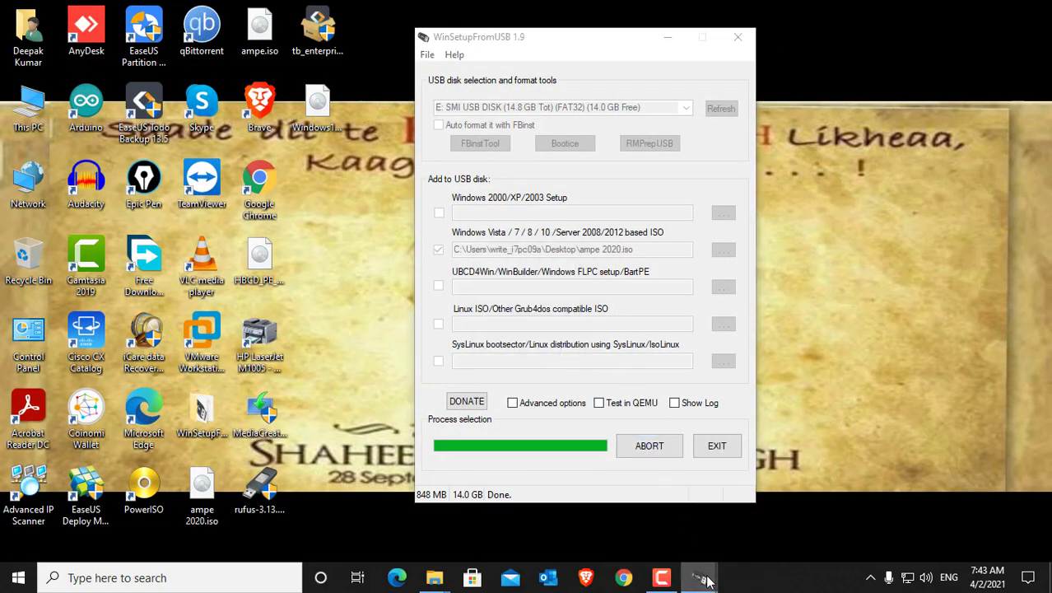
mouse_move(700, 577)
click(736, 510)
click(540, 331)
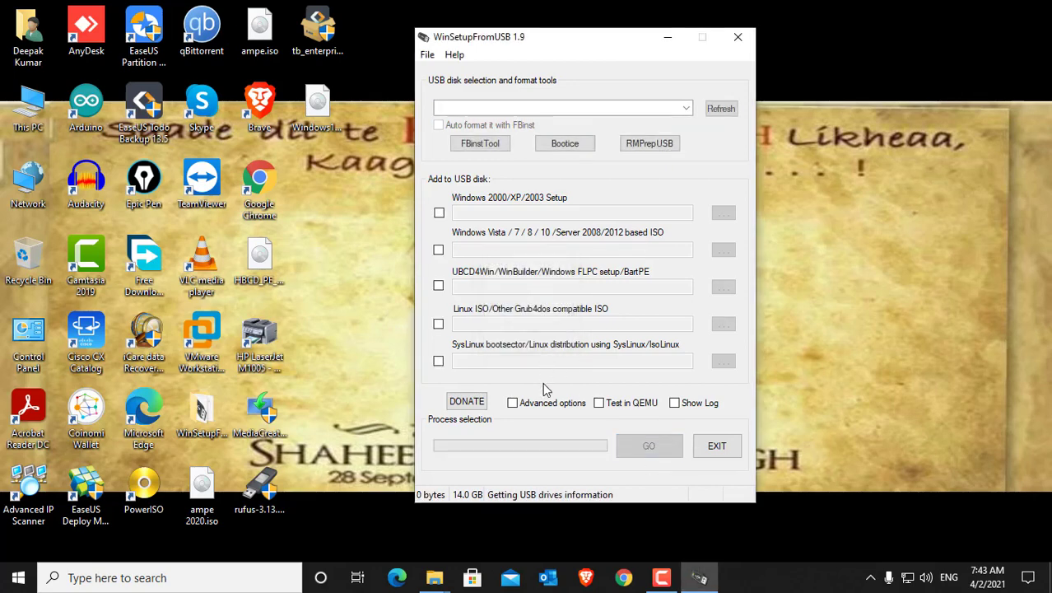
click(438, 249)
click(724, 250)
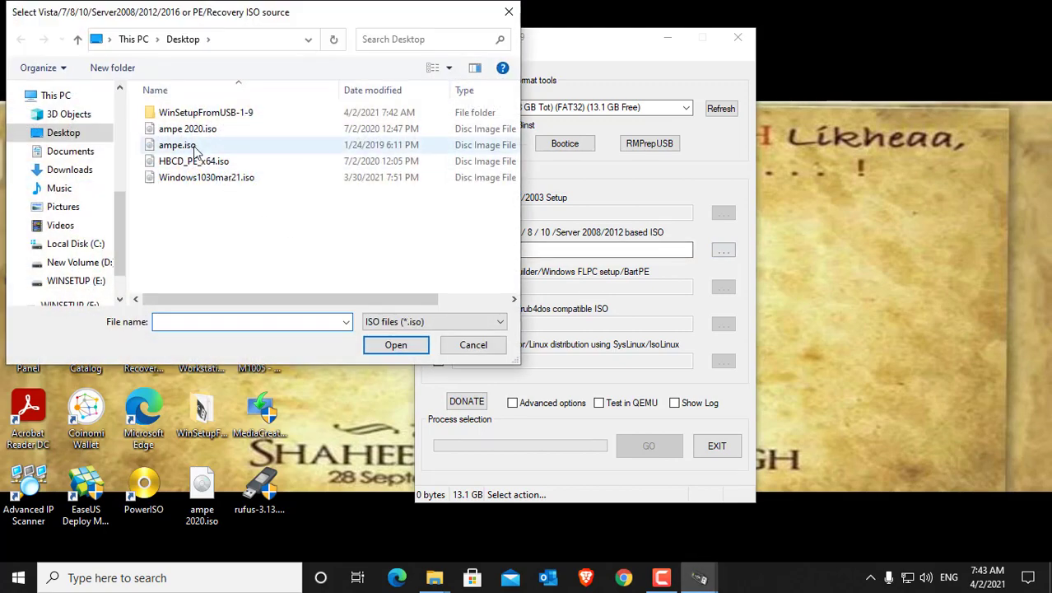
click(197, 162)
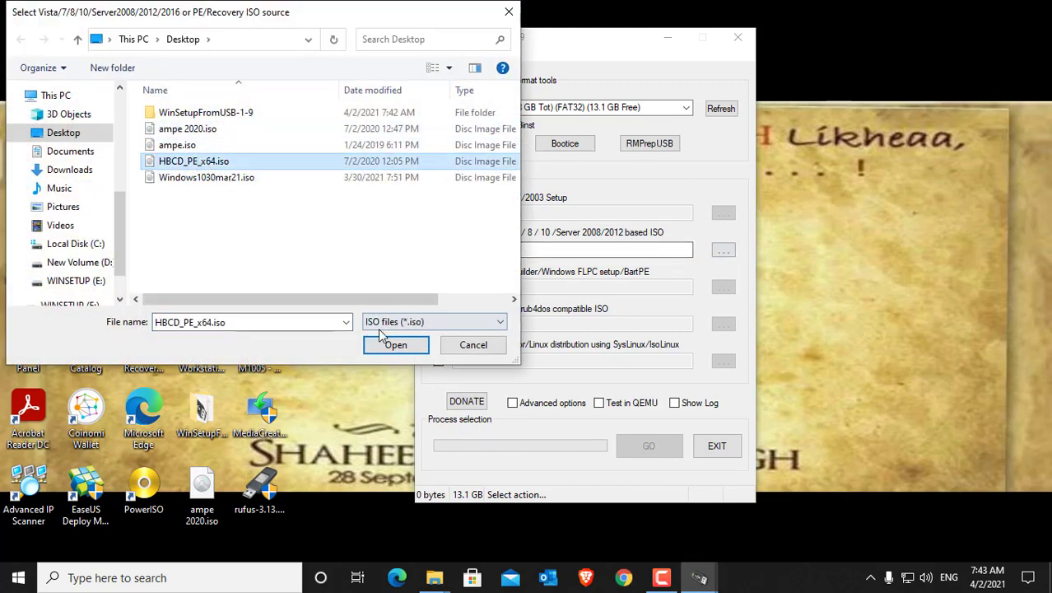
click(396, 345)
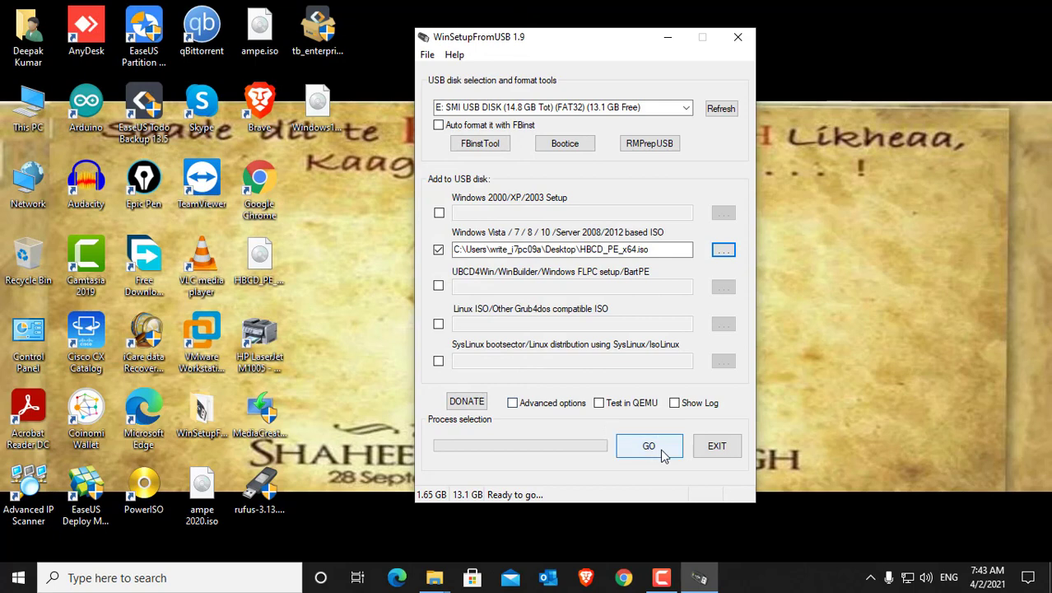
Step: Start adding the Hiren's ISO to the USB disk and accept HBCD_PE_x64 as its boot menu name
click(664, 456)
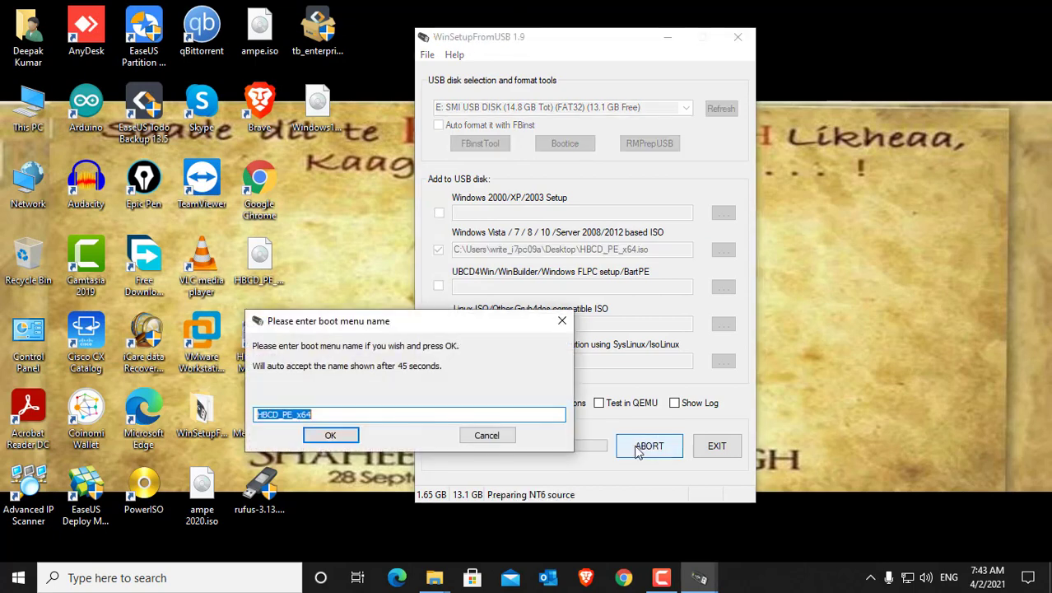
click(343, 441)
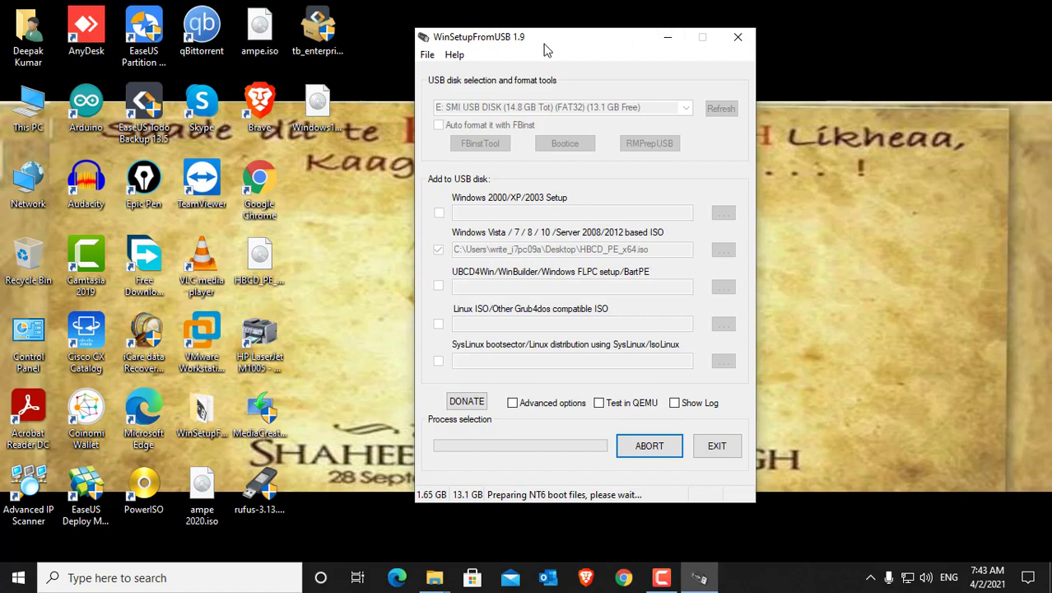
drag(546, 38, 575, 38)
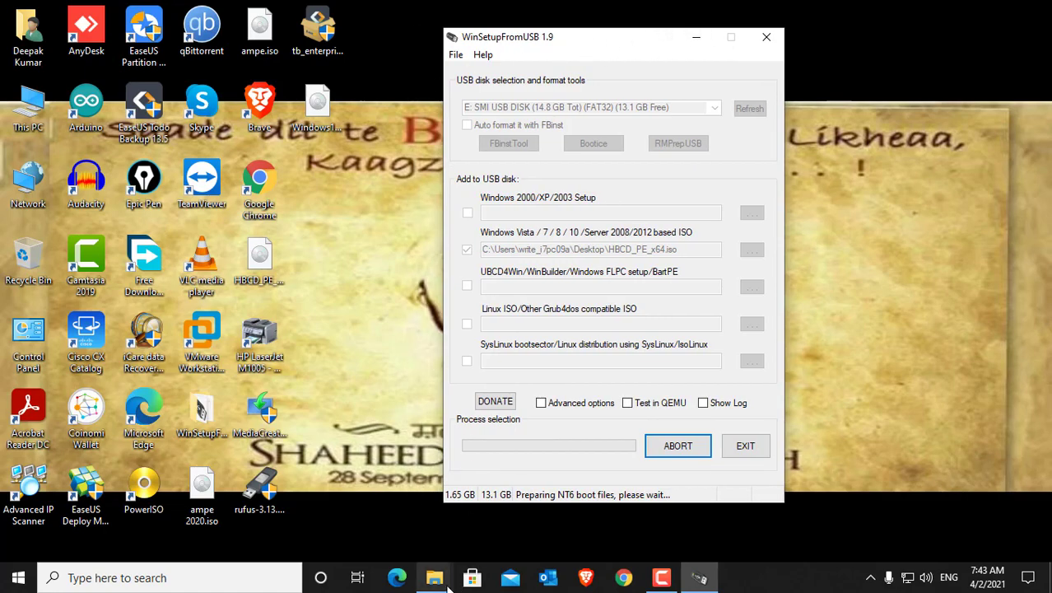
Step: Open the current account's profile folder, view the contents of Desktop, Documents and Downloads, and close the window
mouse_move(437, 578)
click(490, 519)
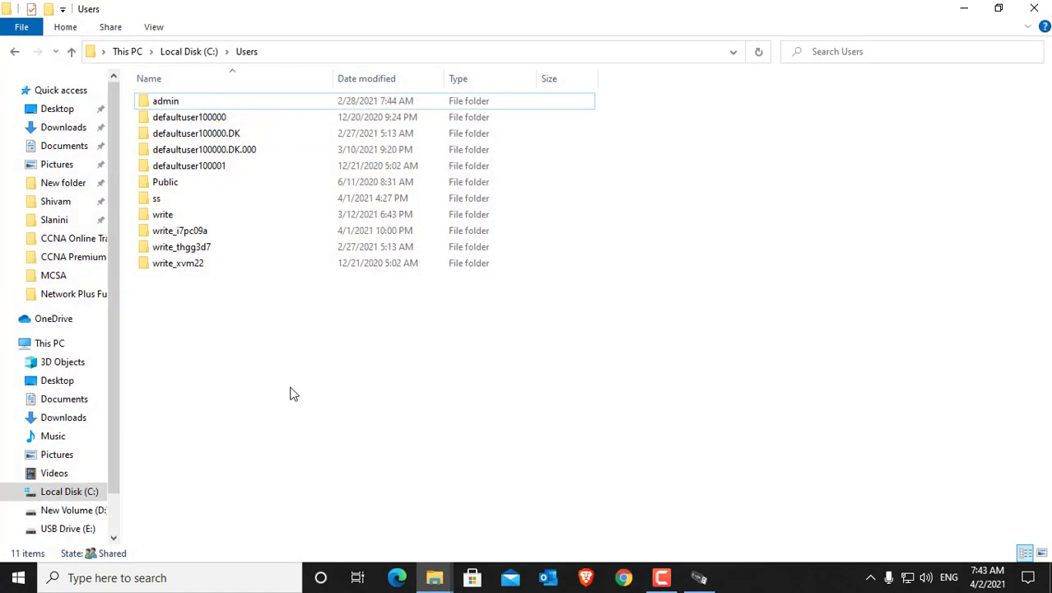
double_click(191, 232)
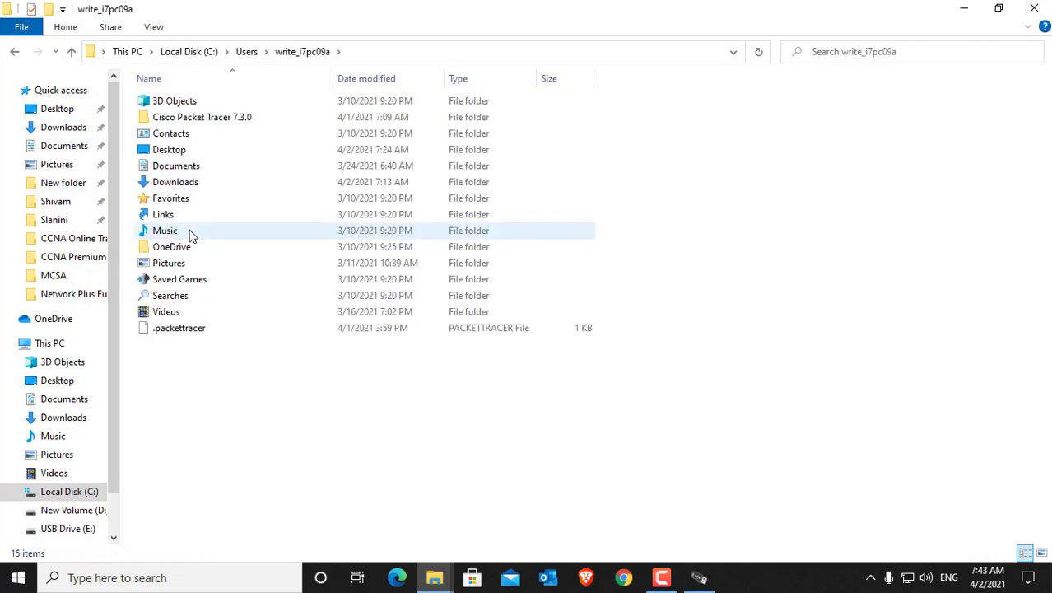
double_click(186, 152)
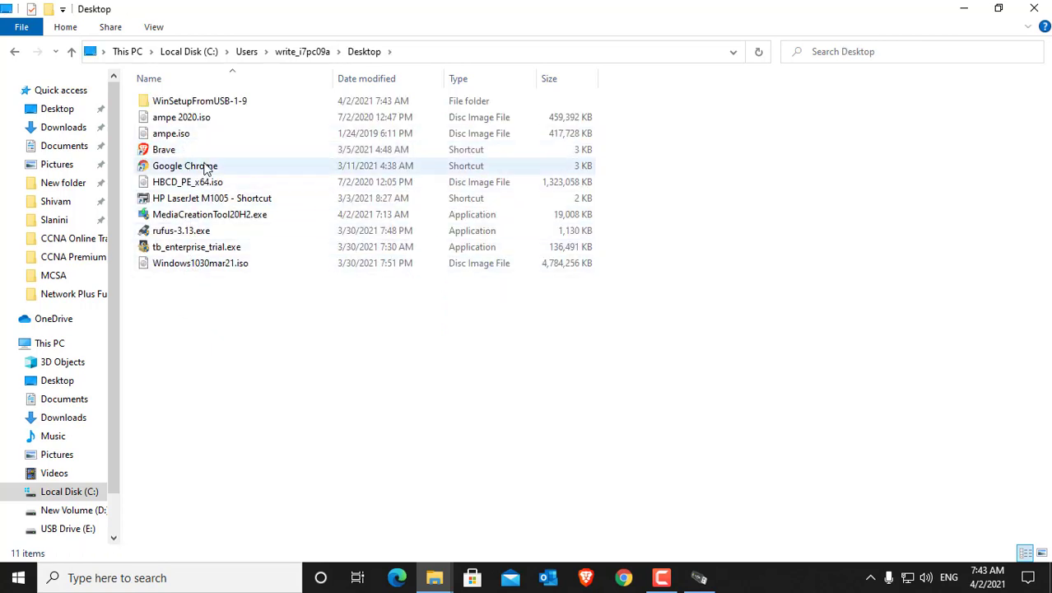
click(219, 216)
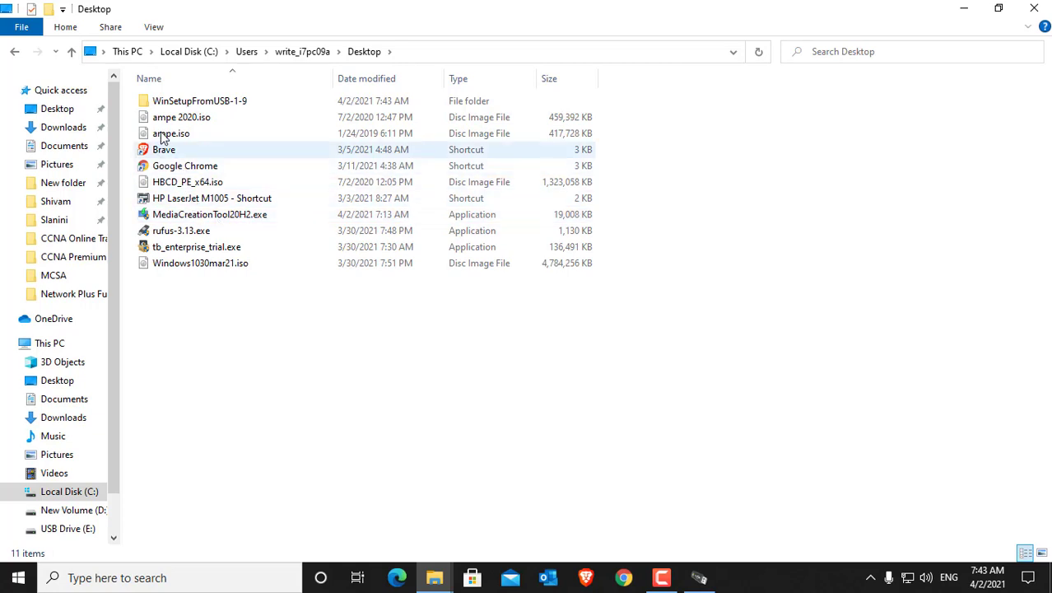
click(284, 52)
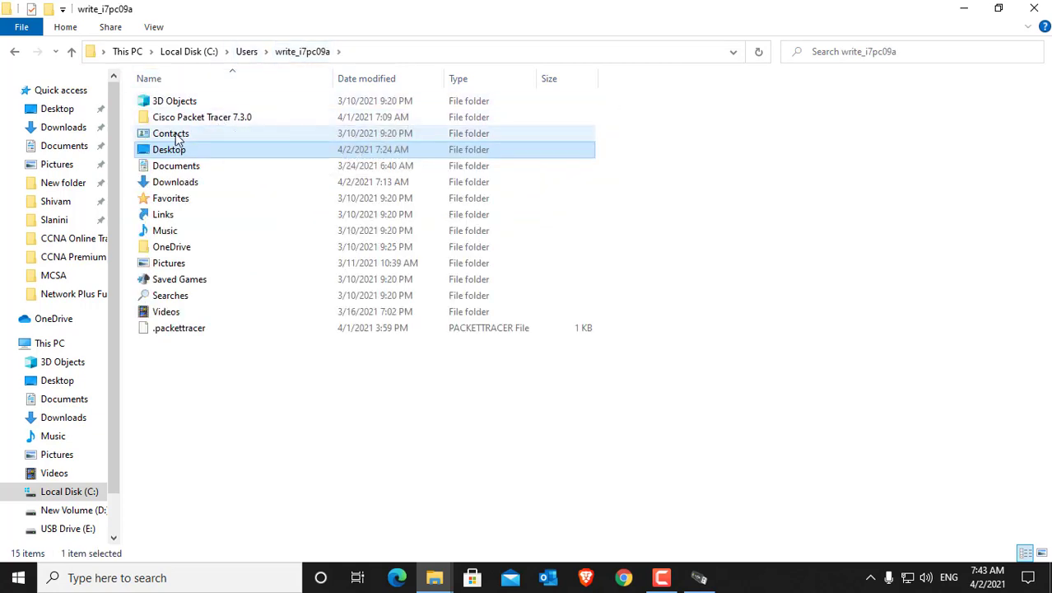
click(177, 168)
double_click(177, 168)
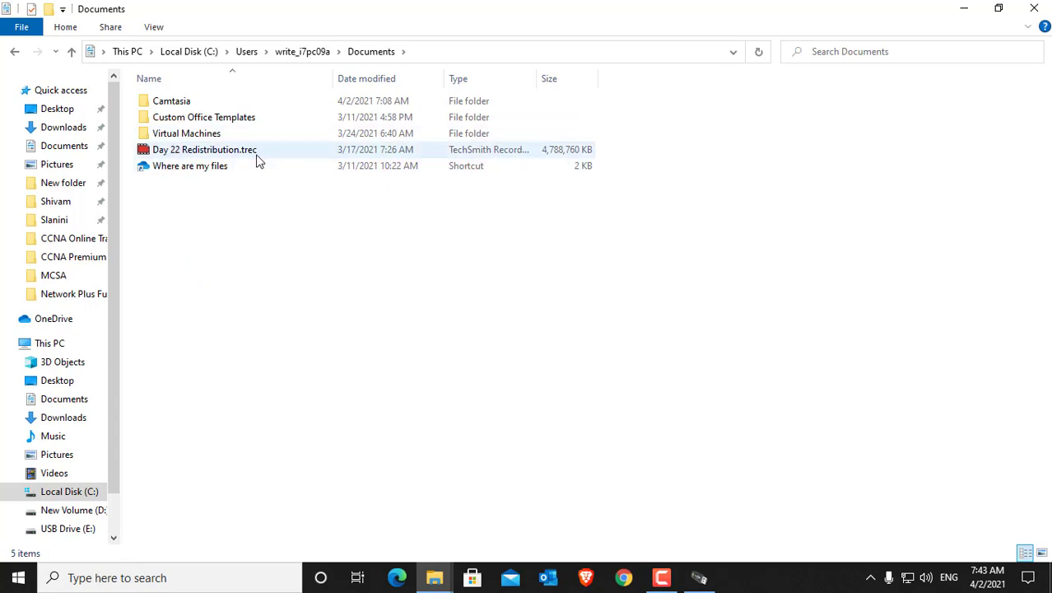
click(286, 53)
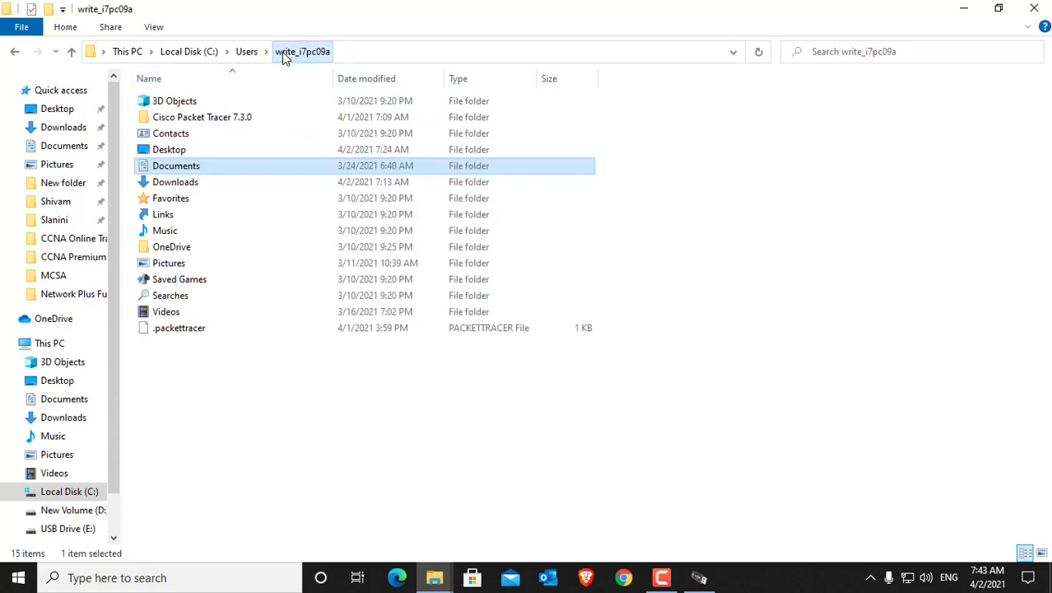
double_click(190, 183)
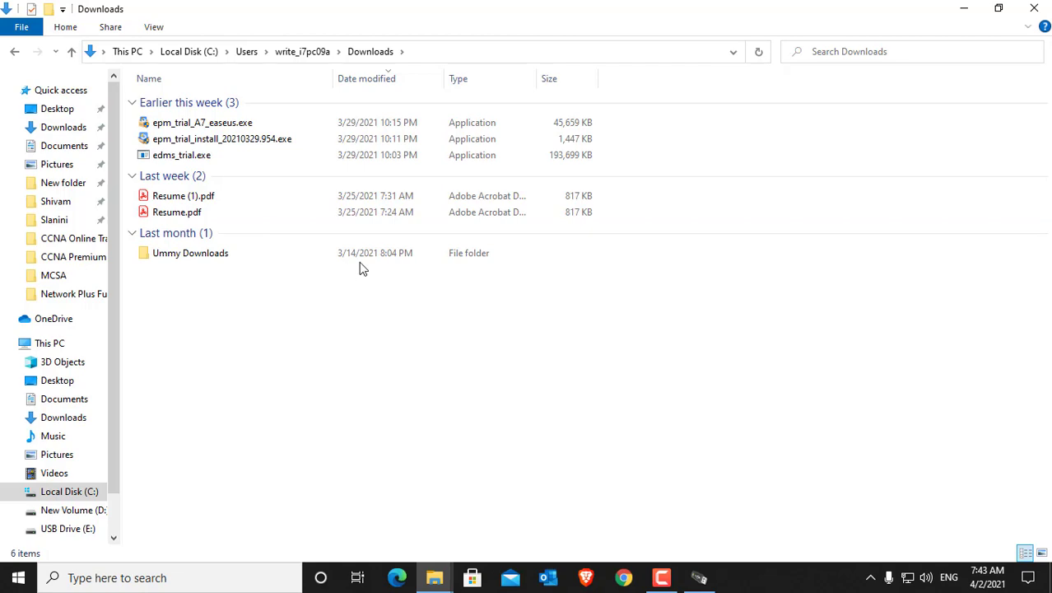
click(1044, 7)
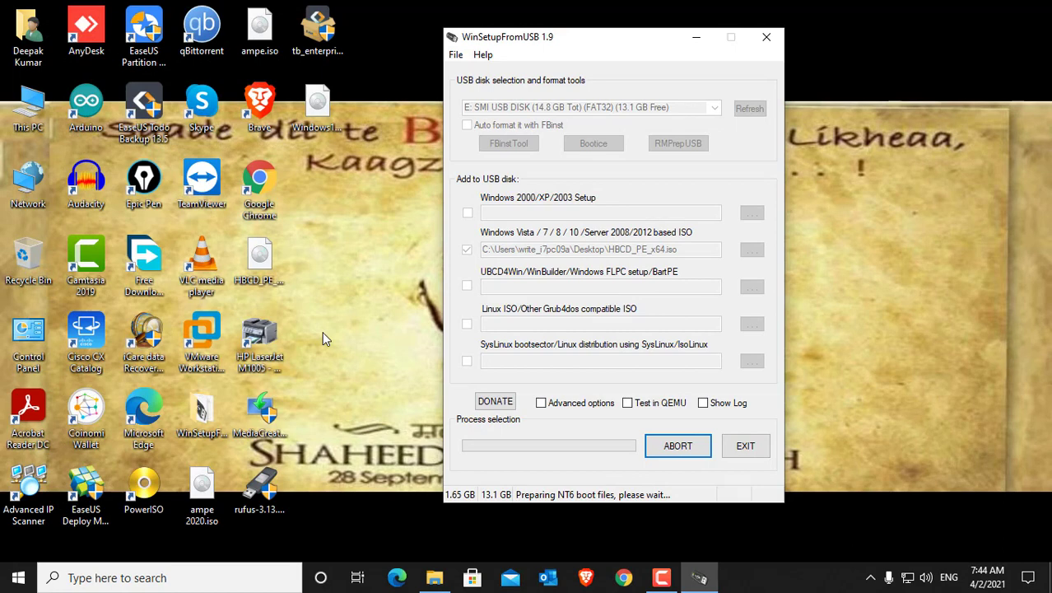
Step: Open This PC, view the listed drives, close it, and reposition the WinSetupFromUSB window slightly
click(36, 100)
double_click(56, 100)
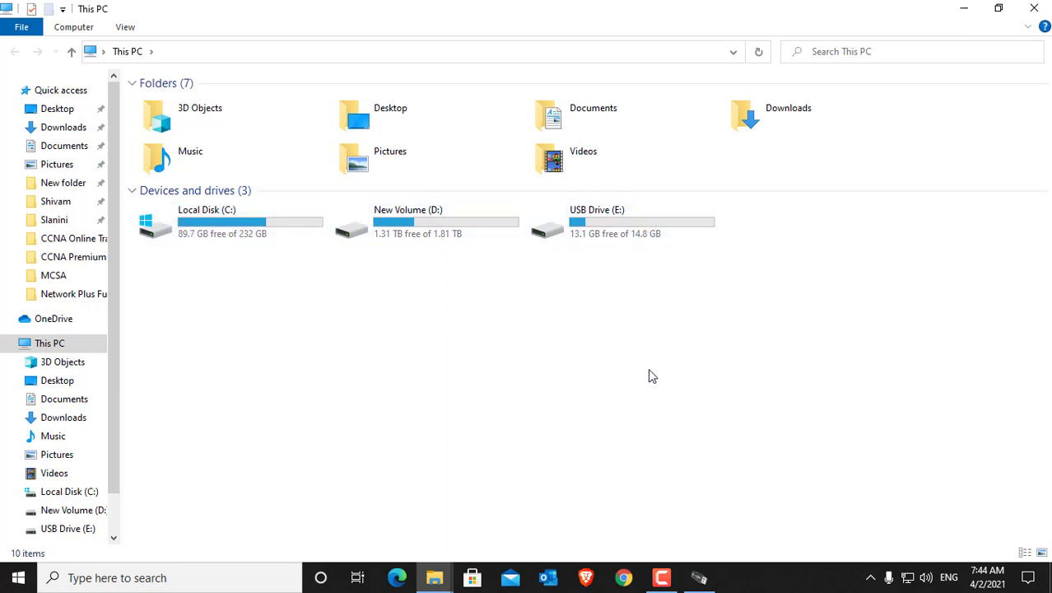
click(1044, 9)
drag(604, 50, 575, 48)
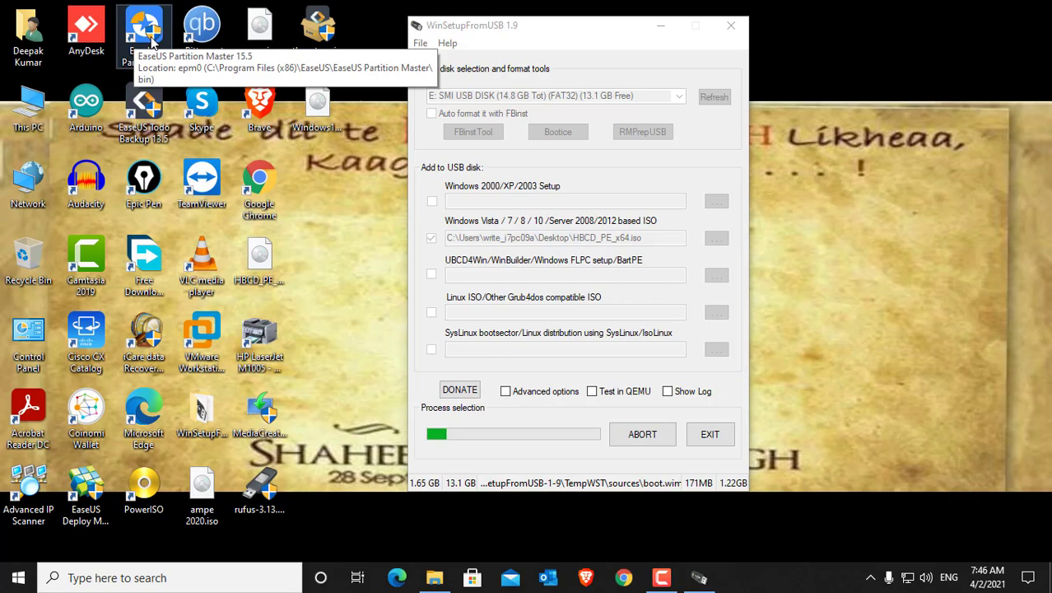
Step: Switch to Chrome, search Google for "easeus partition master", and open the EaseUS free partition manager result
click(628, 578)
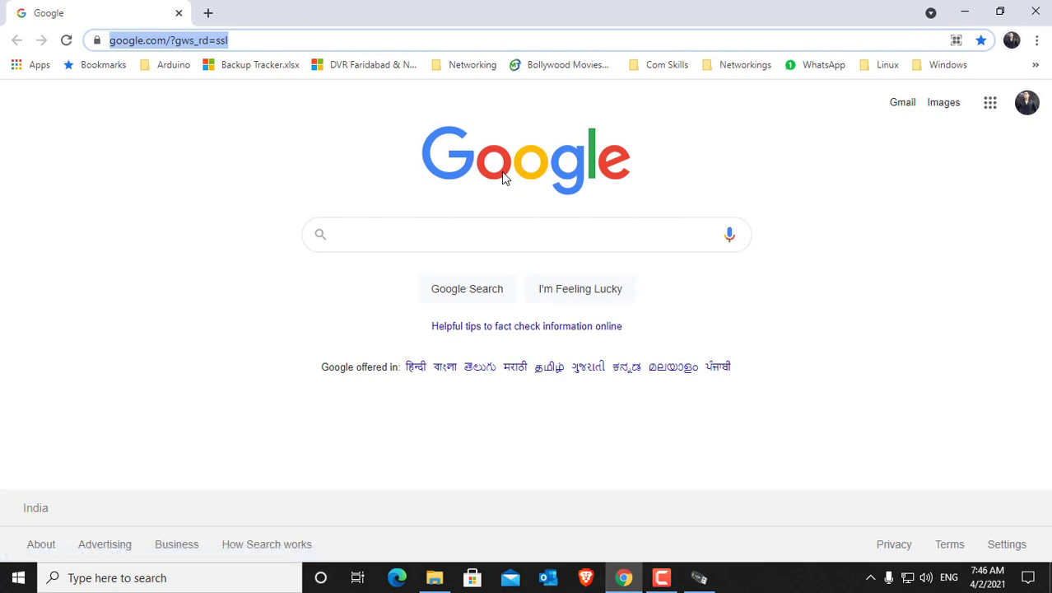
click(546, 233)
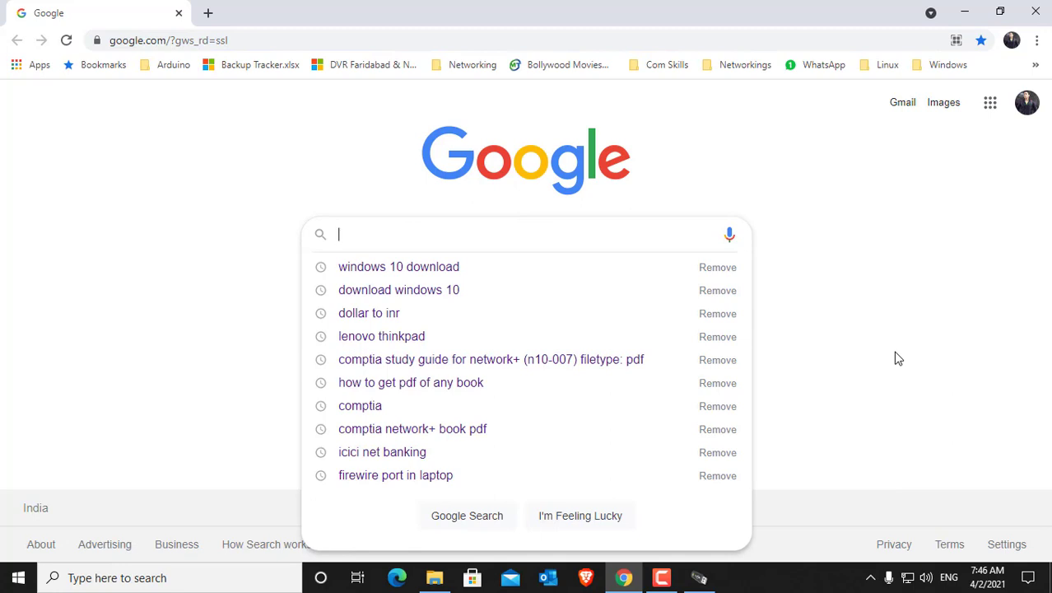
text(ea)
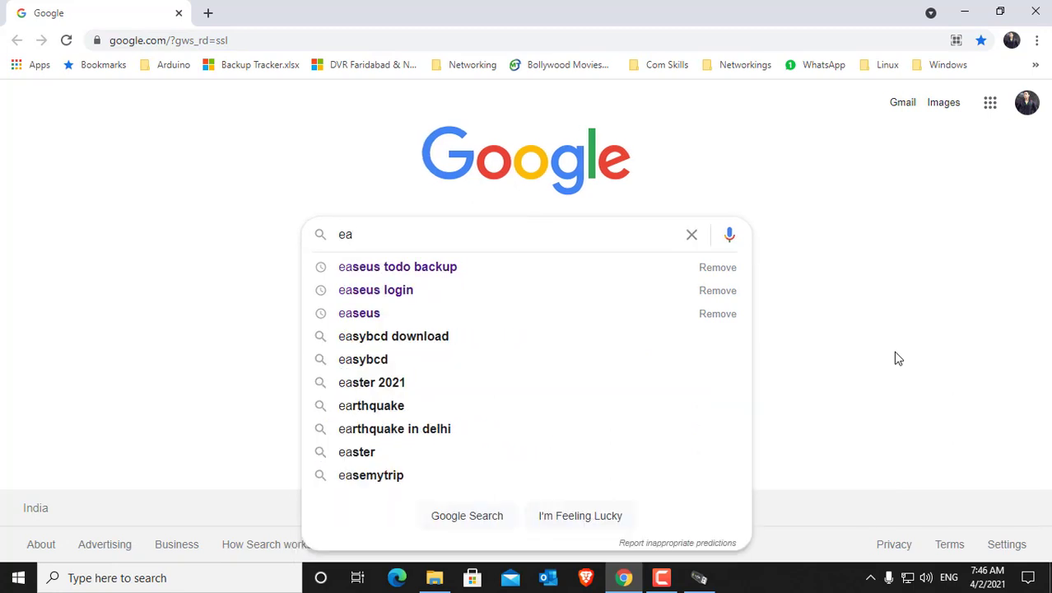
key(Down)
key(Down)
key(Down)
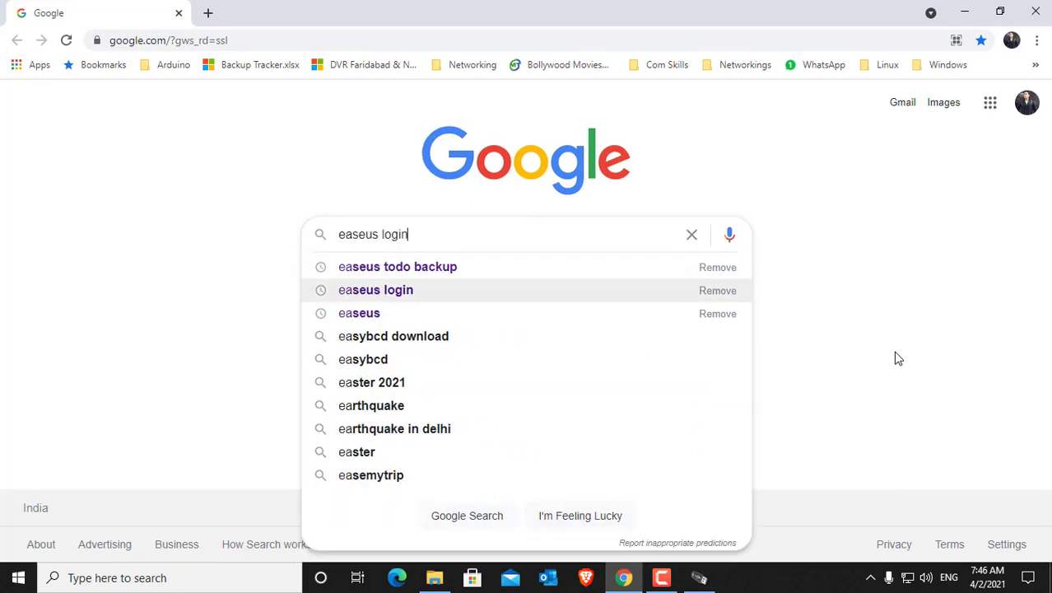
text(partition master)
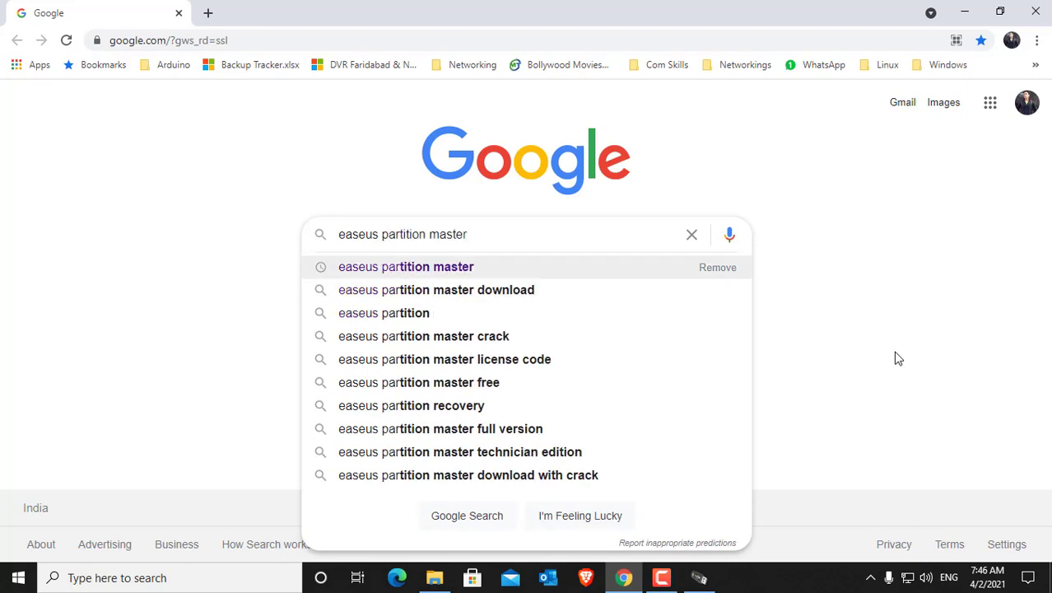
key(Return)
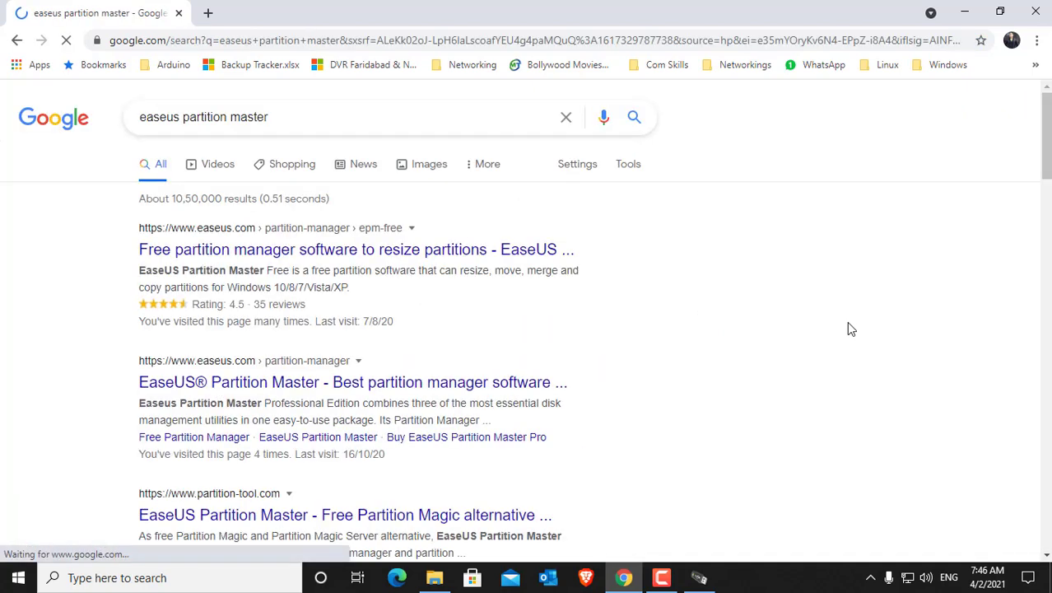
click(263, 251)
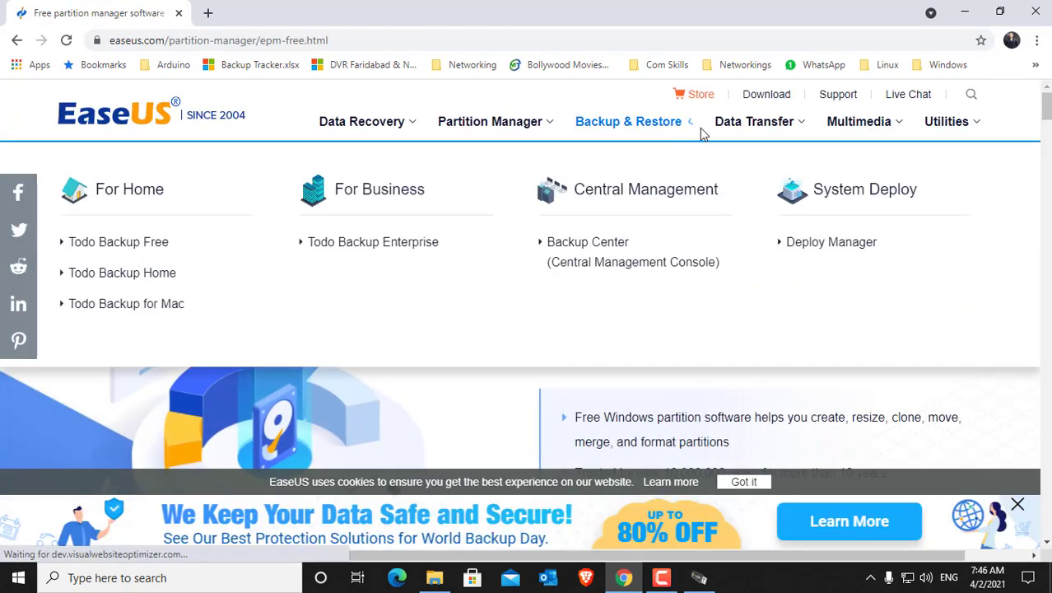
Step: Open the Partition Master Professional product page on the EaseUS site and look over its content
mouse_move(494, 134)
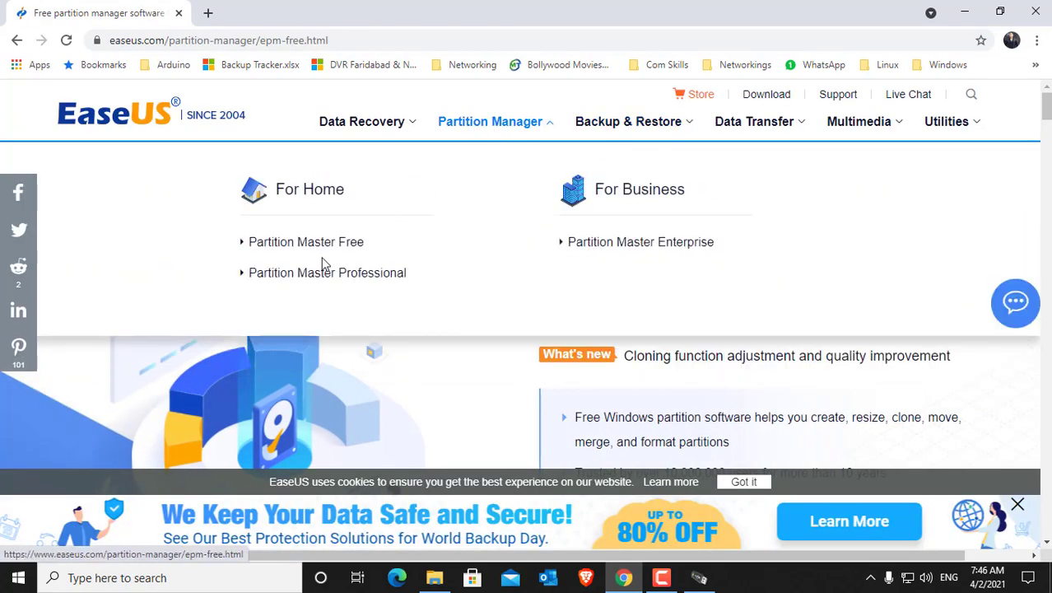
mouse_move(336, 279)
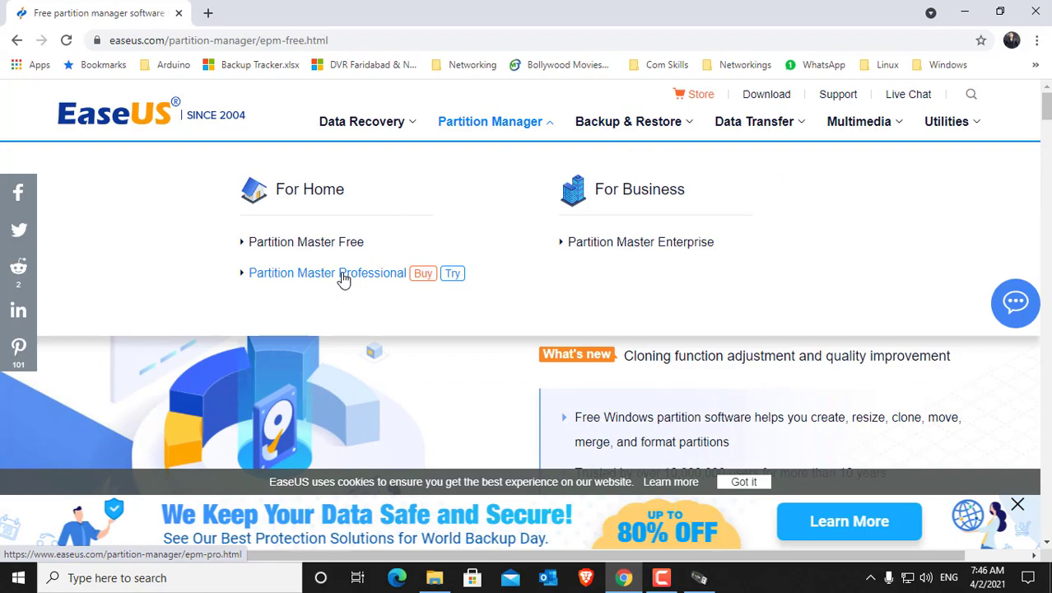
click(345, 279)
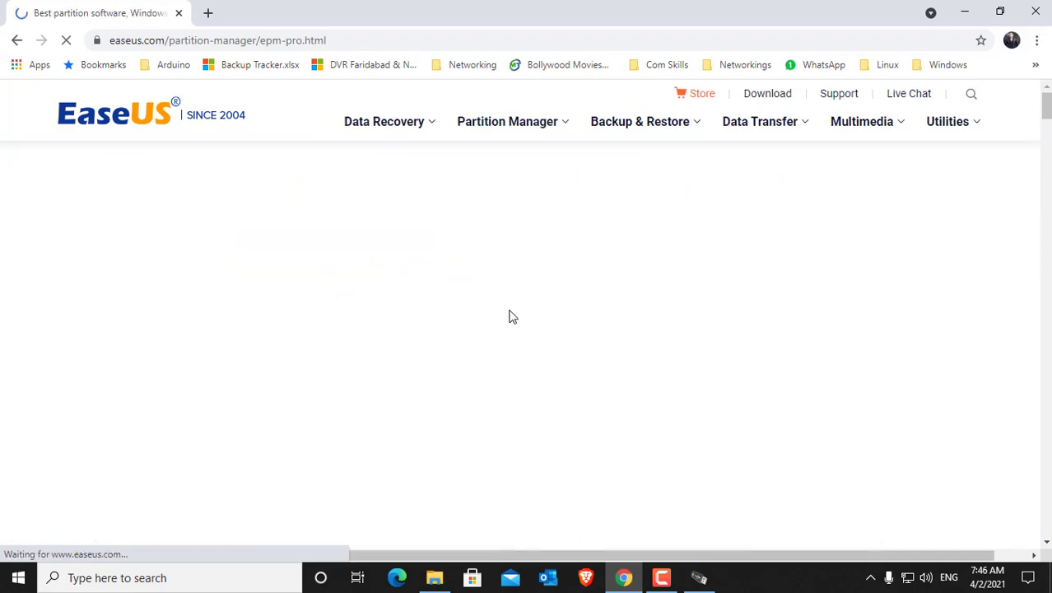
scroll(469, 334, down, 12)
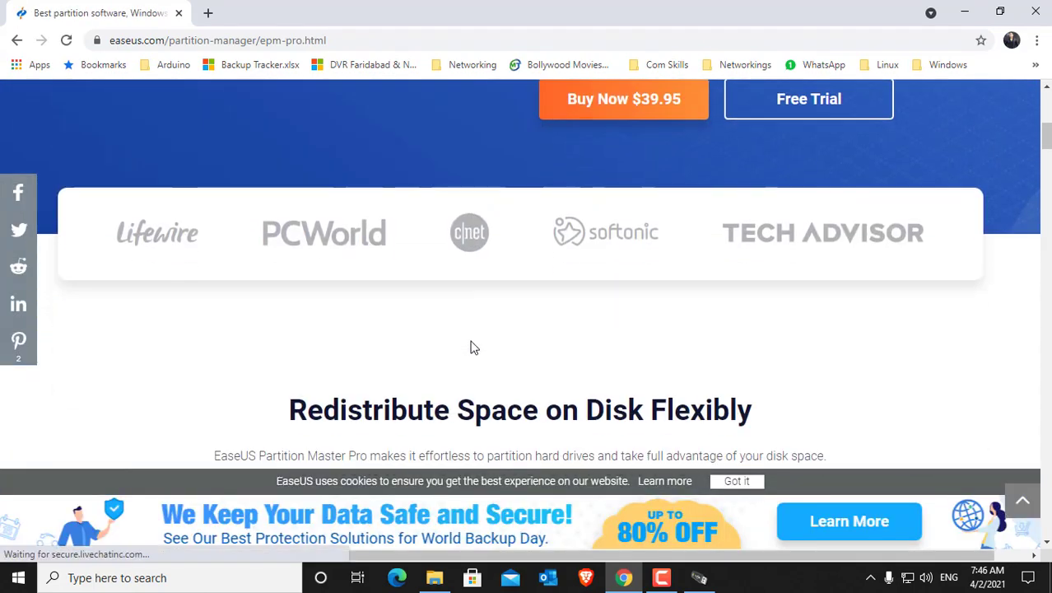
scroll(474, 340, up, 10)
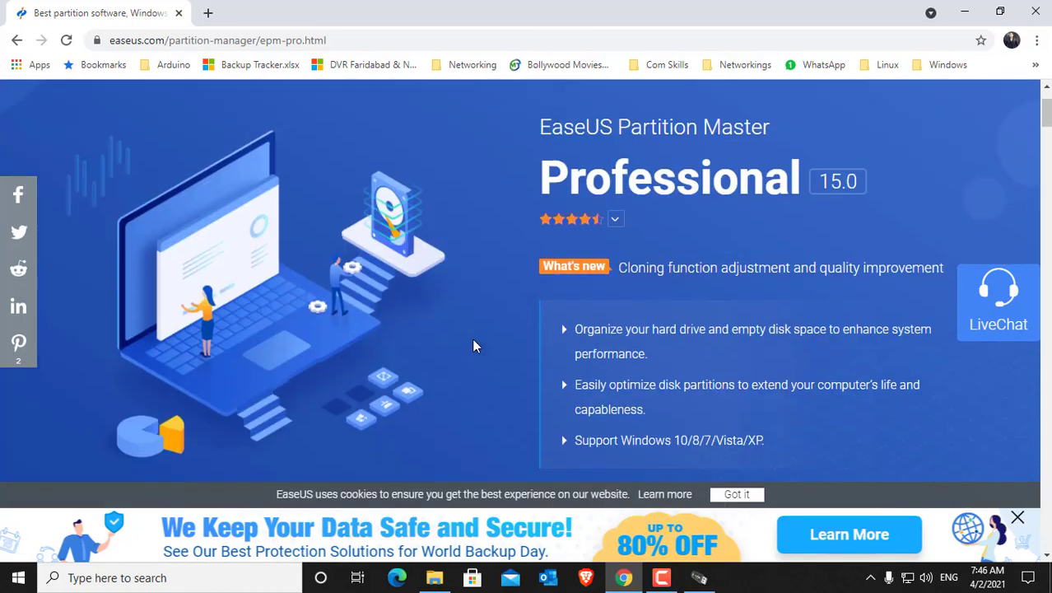
scroll(477, 335, down, 4)
Step: Open the purchase page for Partition Master Pro and examine the 1-Year, 1-Year (Premium) and Lifetime plans
click(611, 336)
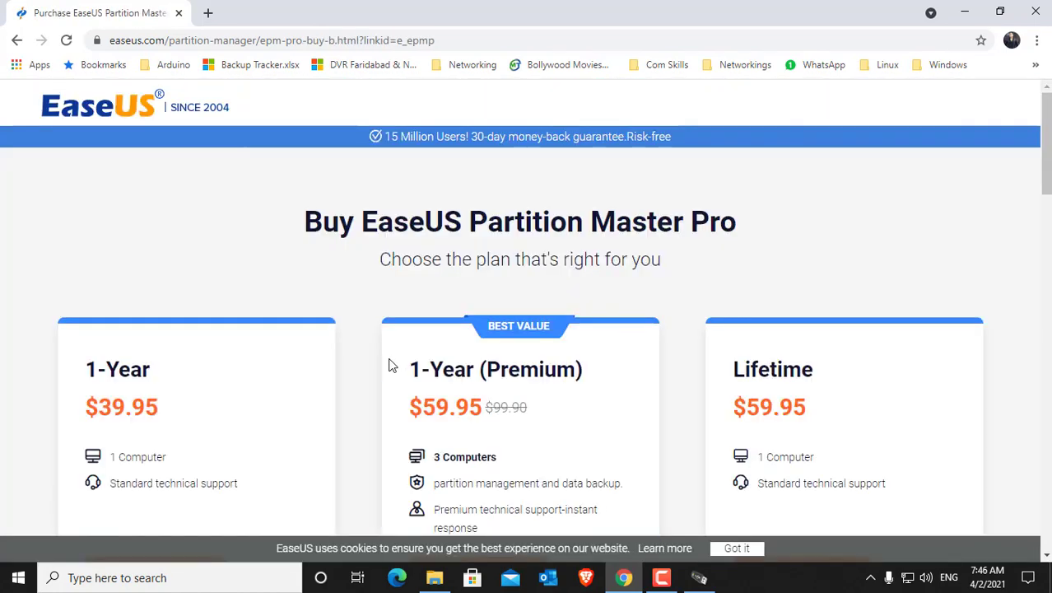
scroll(396, 362, down, 1)
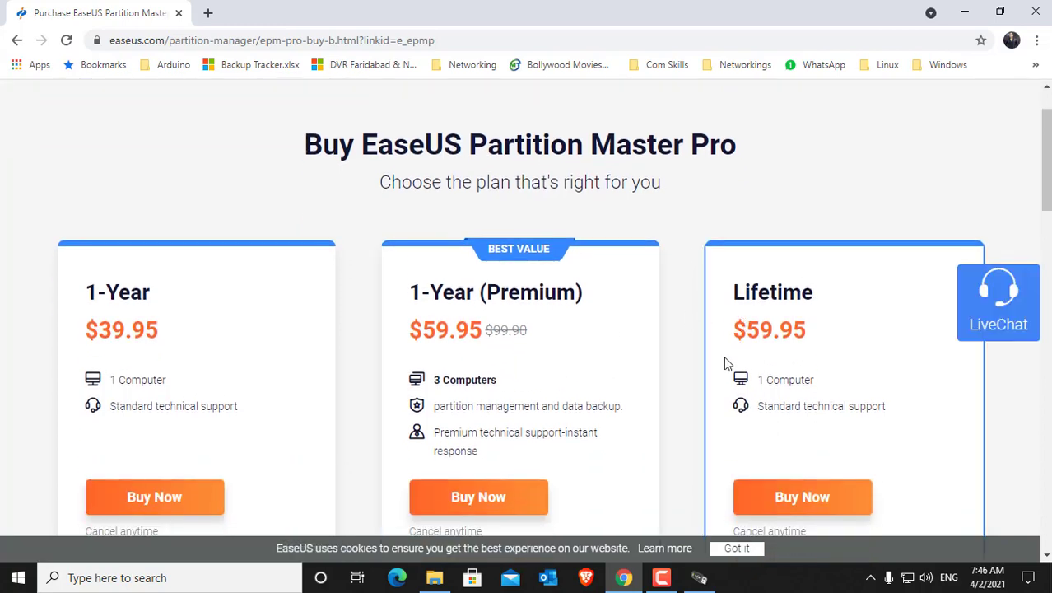
scroll(707, 359, down, 2)
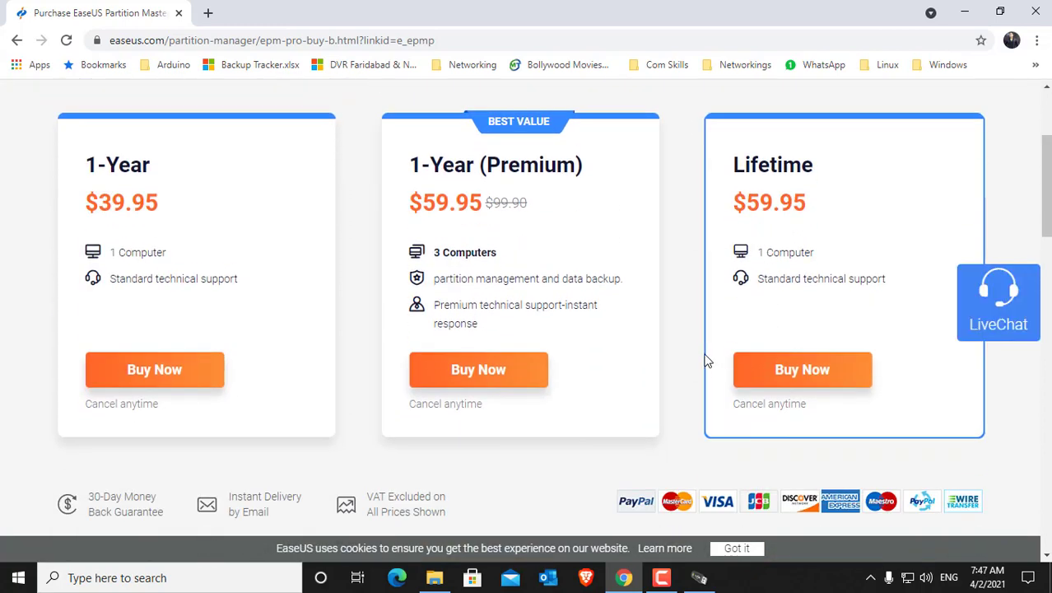
scroll(700, 350, up, 3)
scroll(714, 360, down, 1)
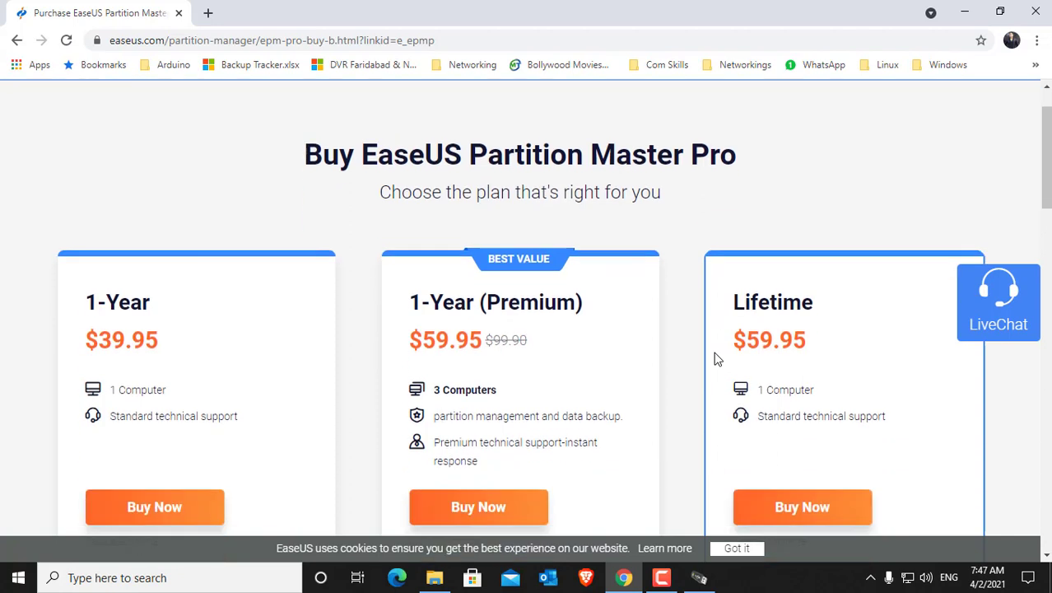
scroll(713, 356, down, 1)
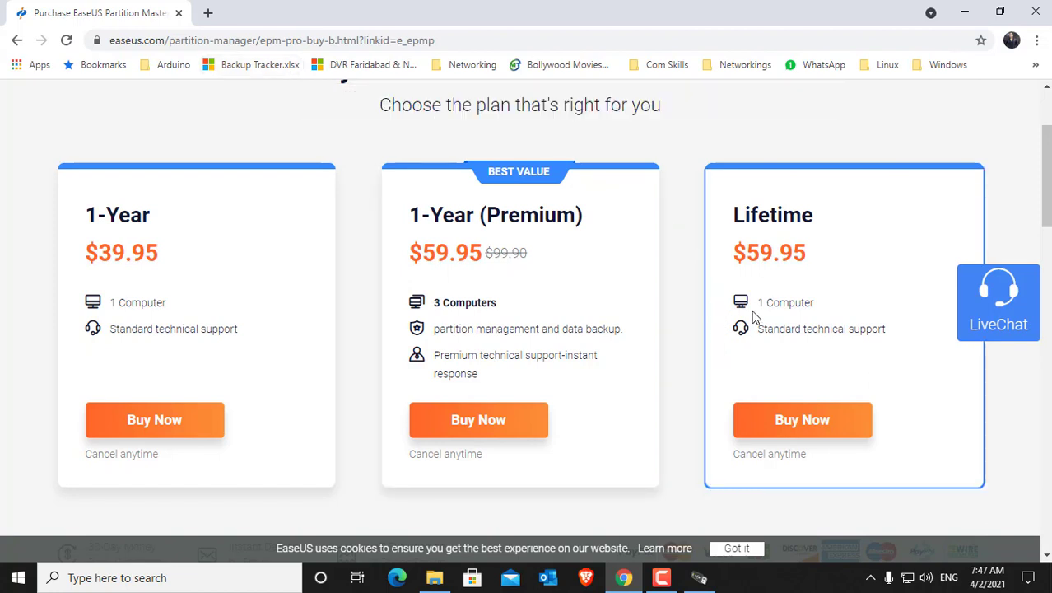
scroll(719, 326, up, 2)
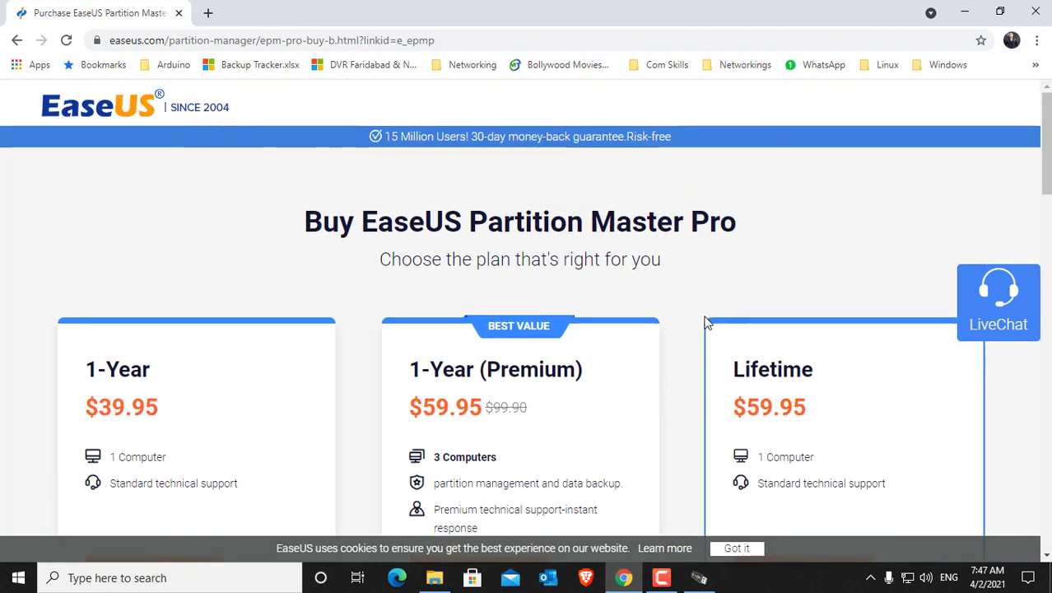
Step: Go back to the Professional product page and open the Partition Master Enterprise page under the business products
click(16, 39)
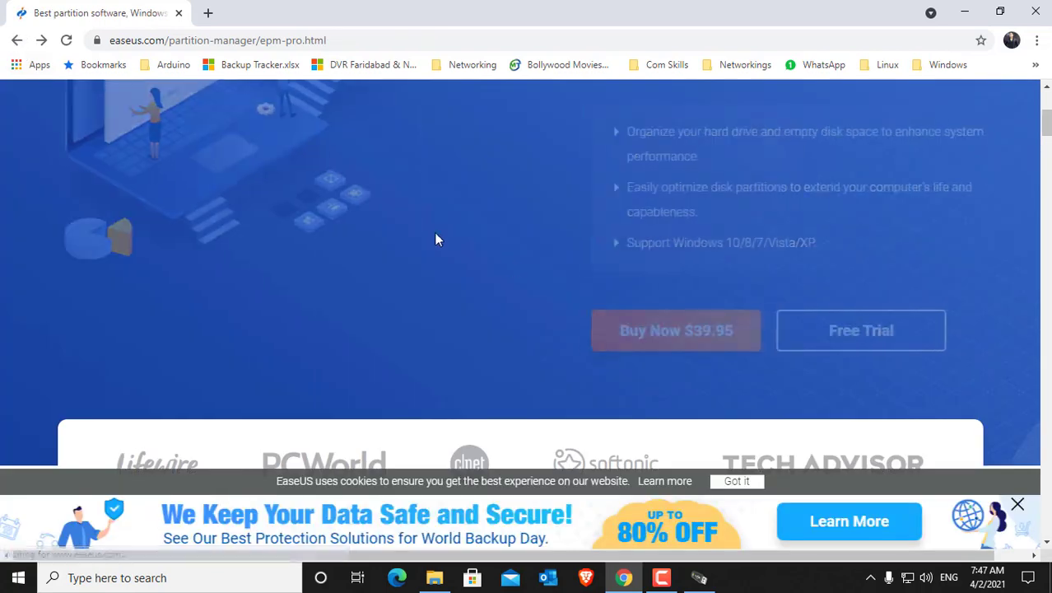
scroll(466, 259, up, 4)
mouse_move(522, 132)
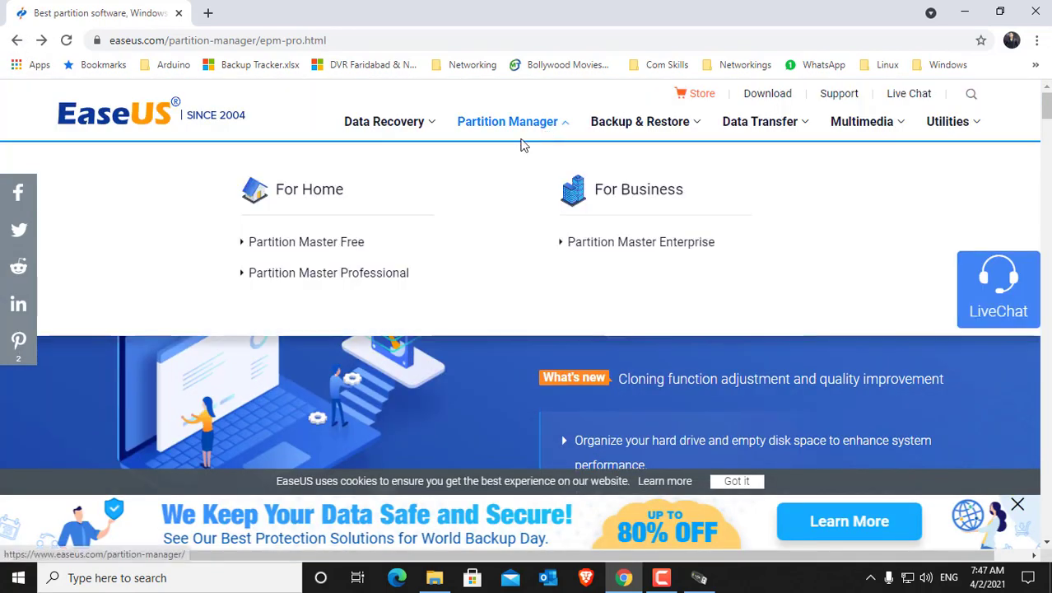
click(599, 259)
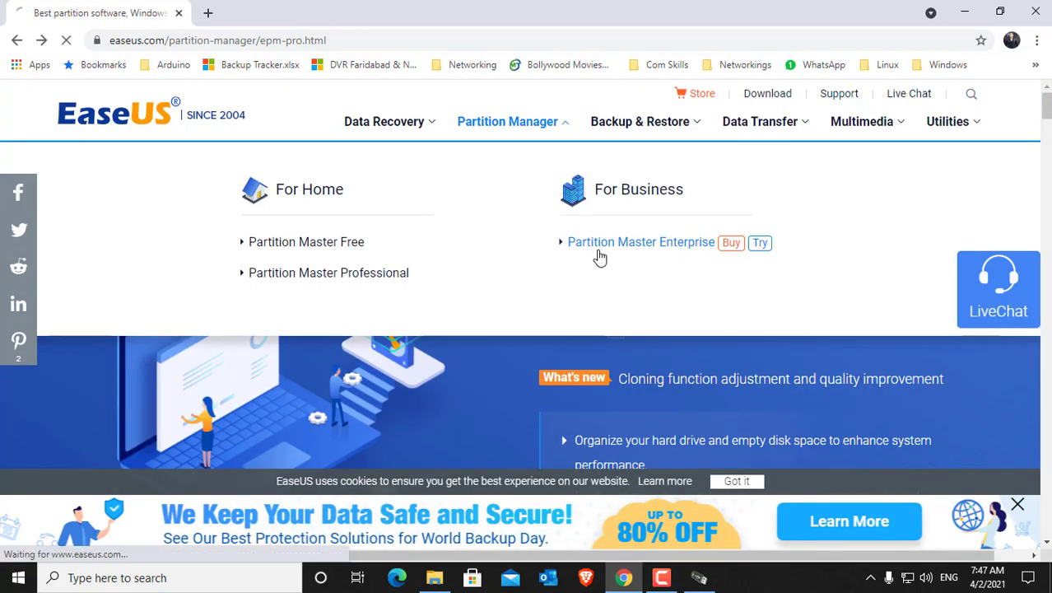
scroll(527, 362, down, 4)
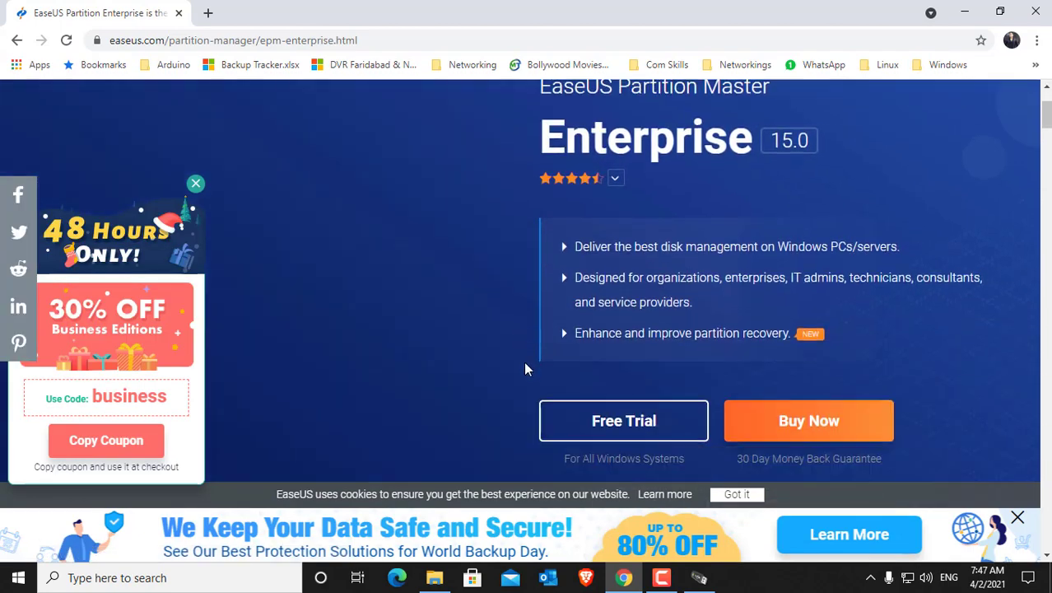
Step: Open the purchase plans for Partition Master Enterprise and dismiss the discount offer popup
click(771, 278)
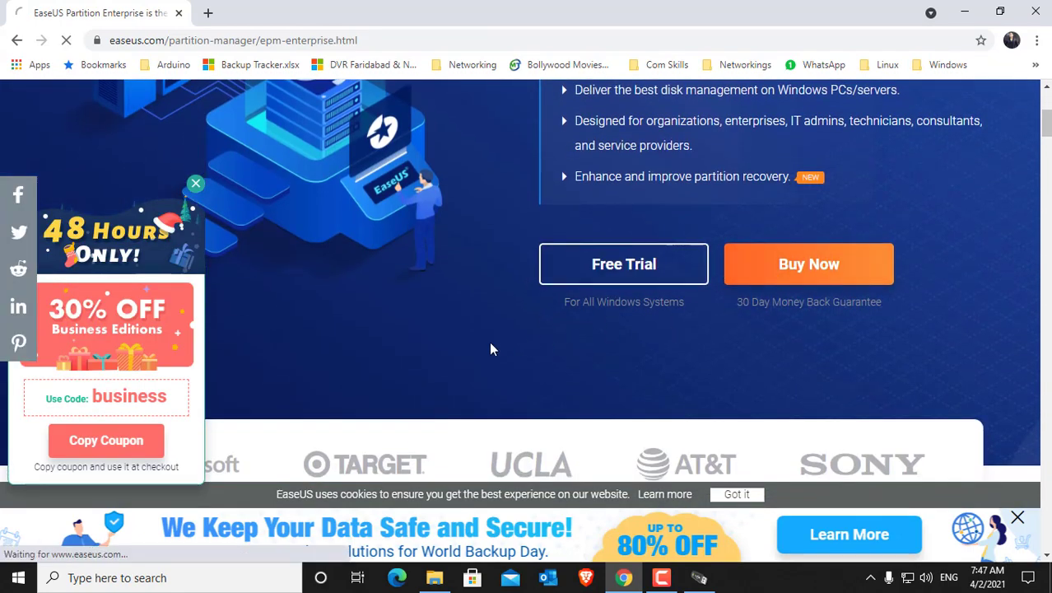
scroll(461, 356, down, 2)
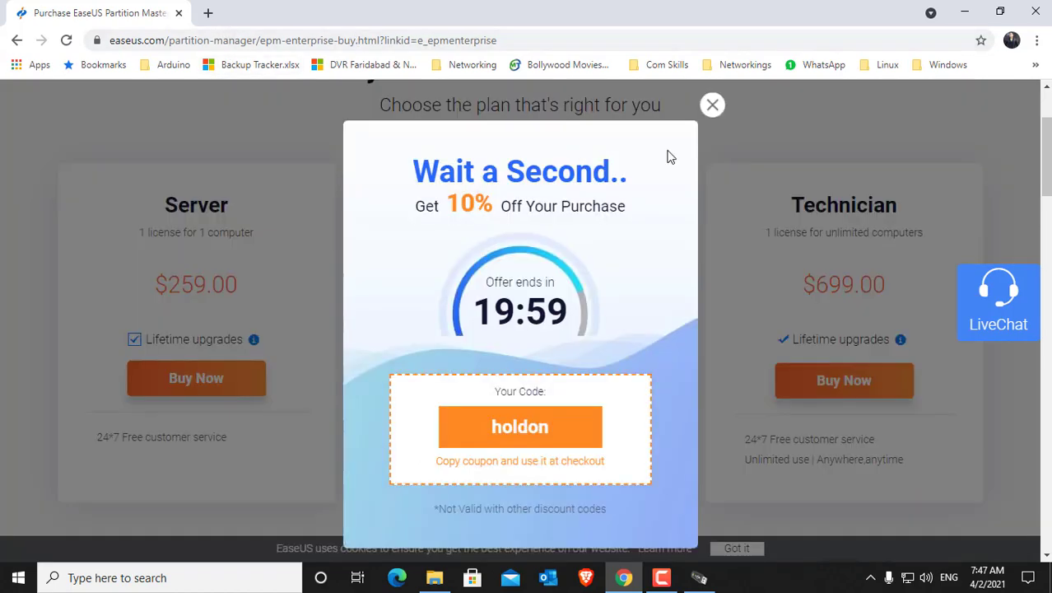
click(712, 105)
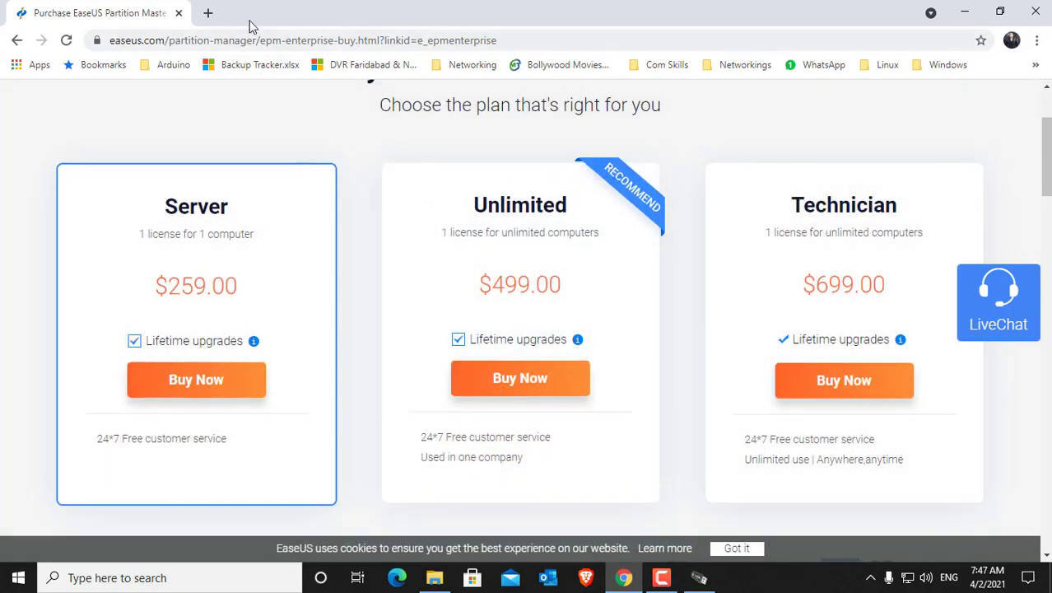
Step: Search for "dollar to inr" in a new browser tab and convert the Unlimited plan's price of 499 US dollars to Indian rupees
click(209, 13)
text(dollar)
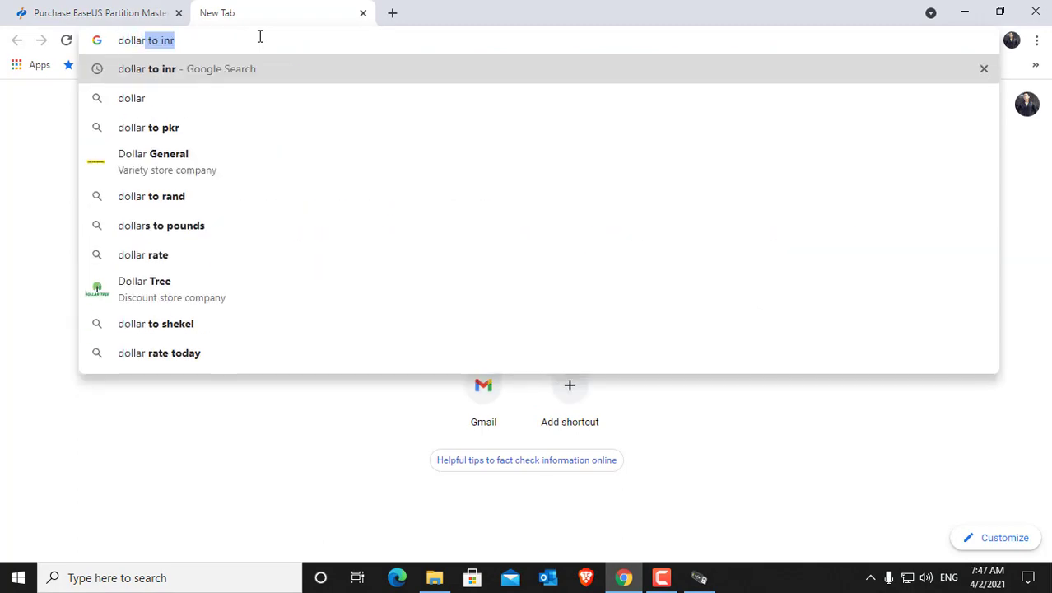
key(Return)
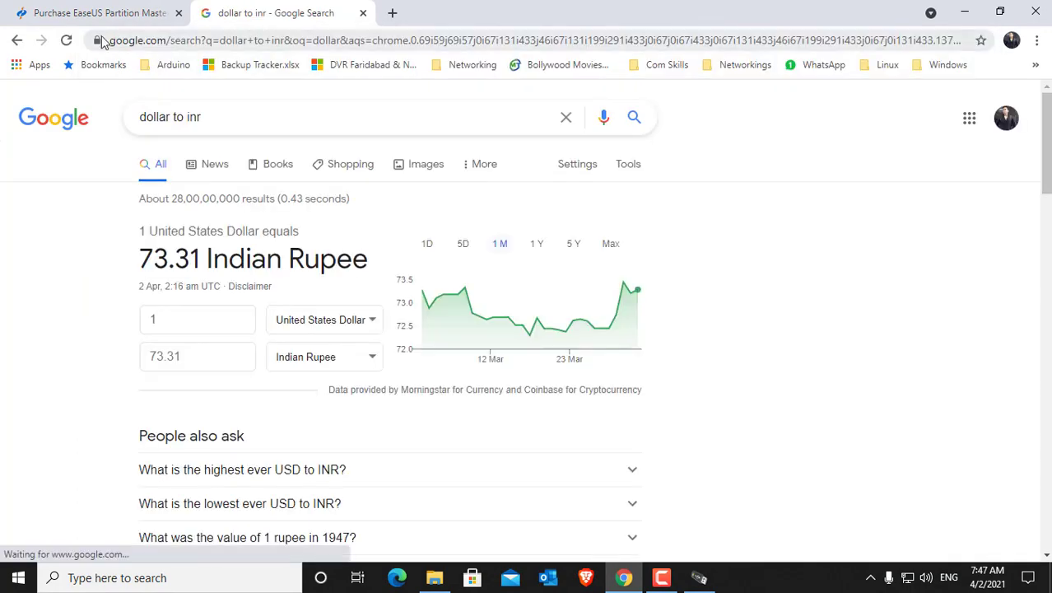
click(100, 14)
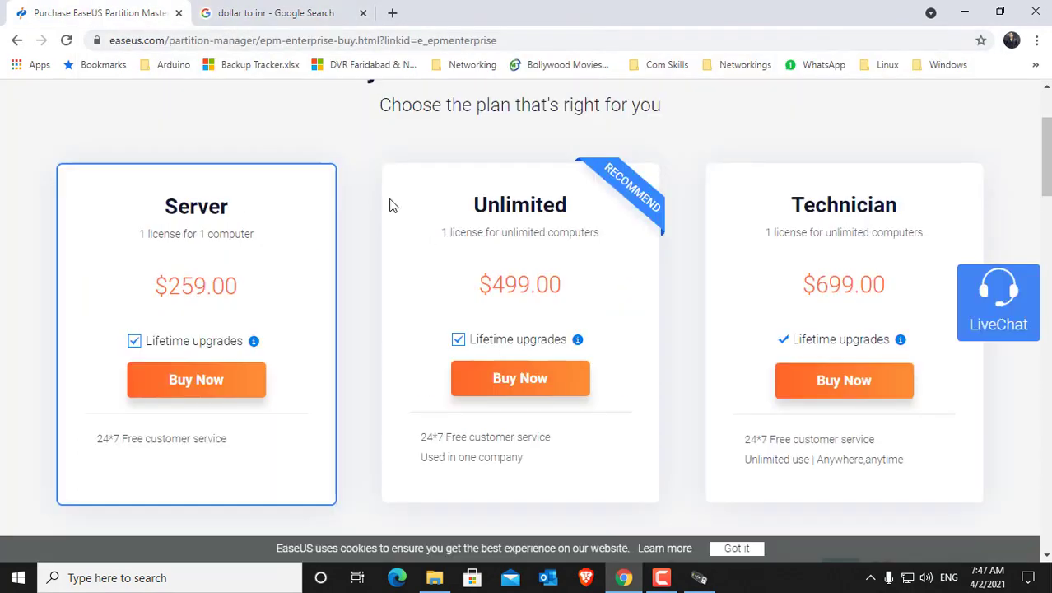
click(298, 12)
drag(188, 330, 90, 337)
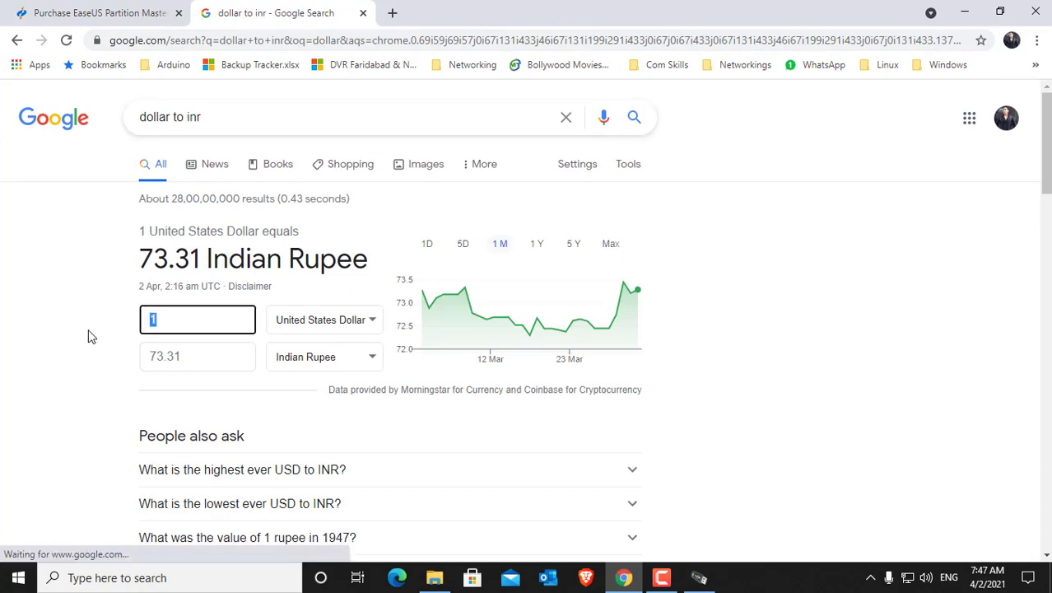
text(499)
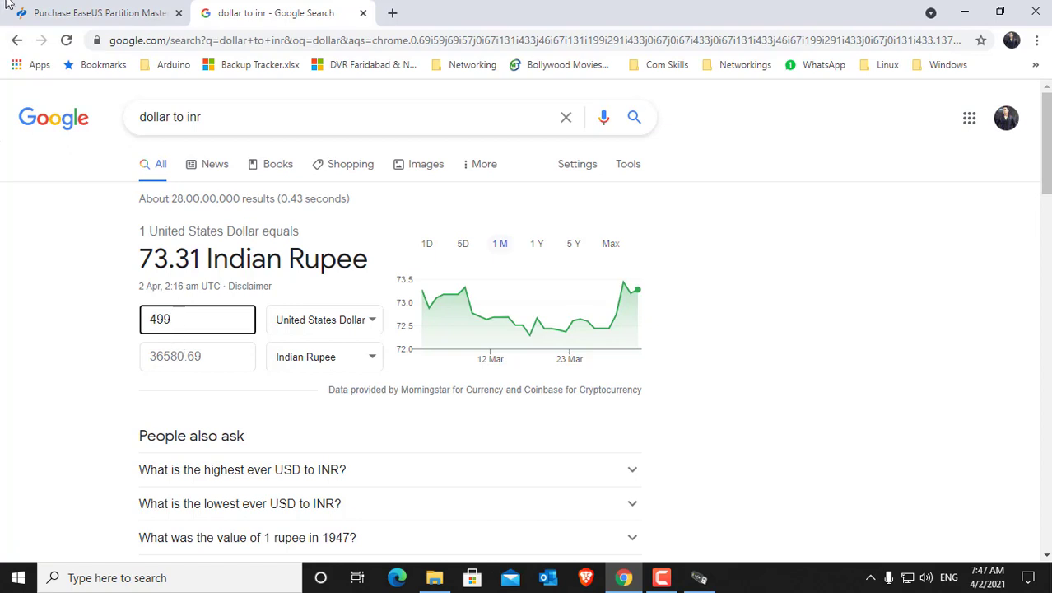
Step: Return to the Enterprise plans page, examine the Unlimited plan, and select the 699 in the Technician plan's price
click(50, 12)
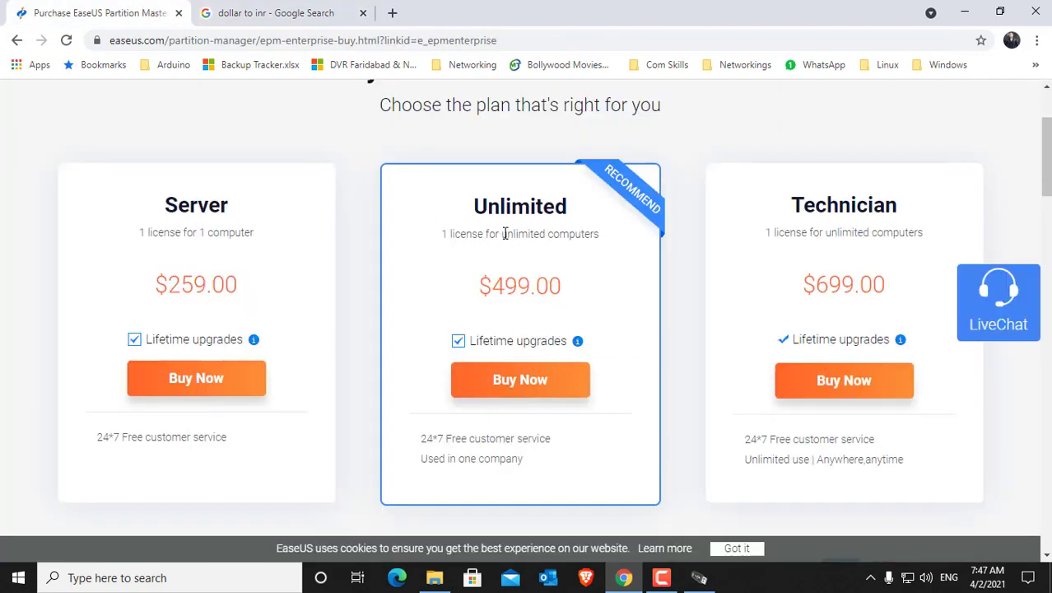
drag(504, 234, 473, 205)
click(589, 251)
double_click(820, 282)
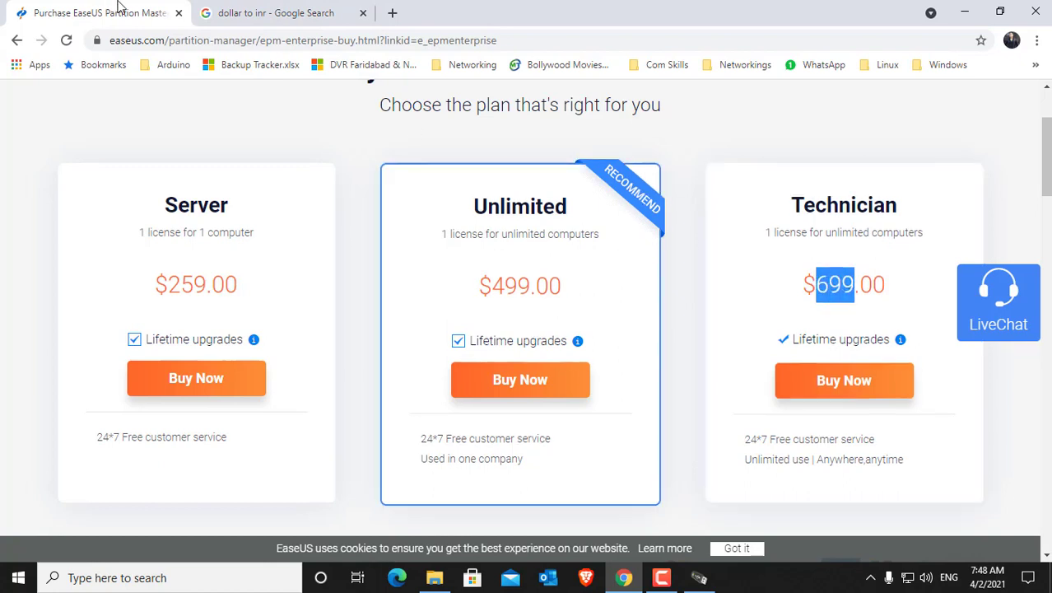
Step: Convert the Technician plan's price of 699 US dollars to Indian rupees in the currency converter and close the browser
click(247, 13)
drag(188, 318, 110, 309)
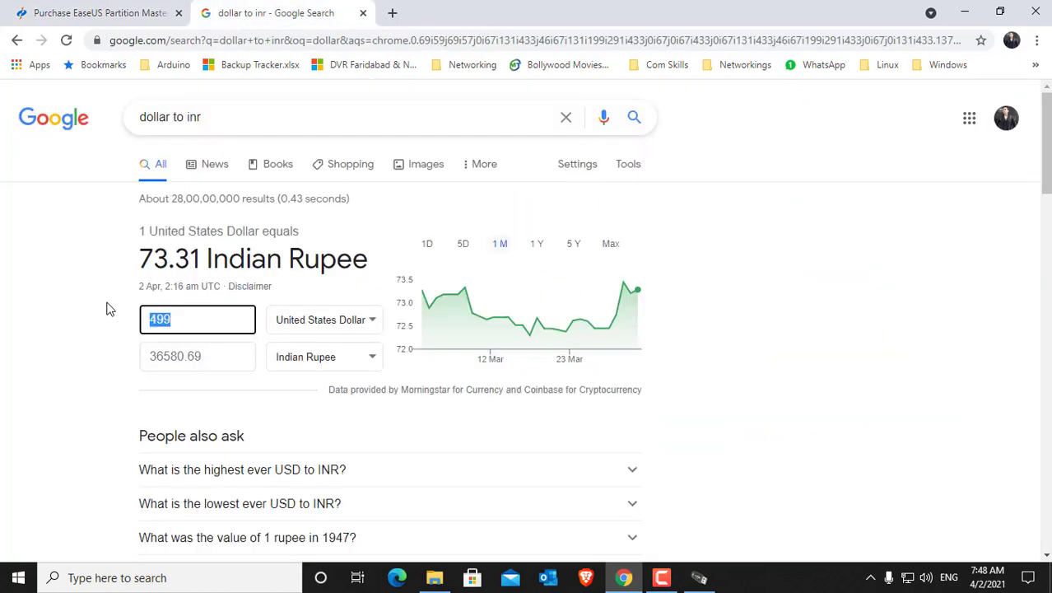
text(699)
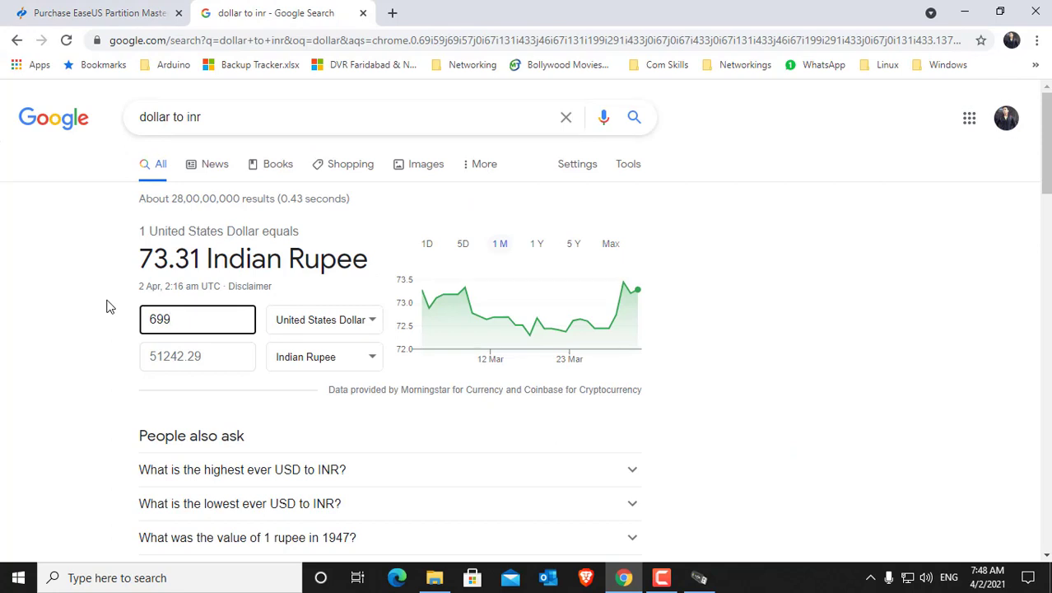
drag(149, 360, 216, 358)
click(60, 365)
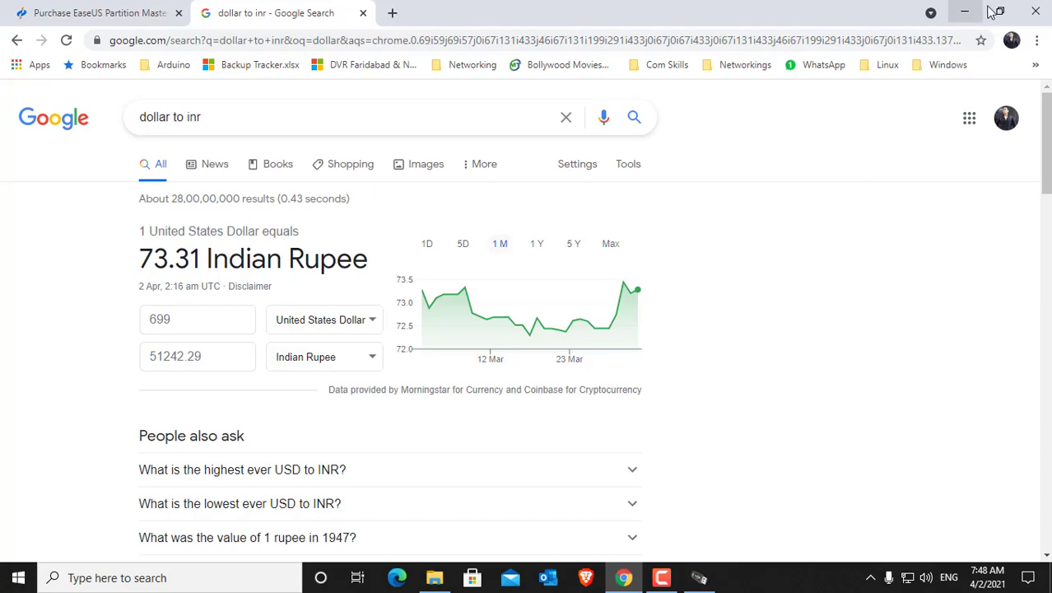
click(1036, 10)
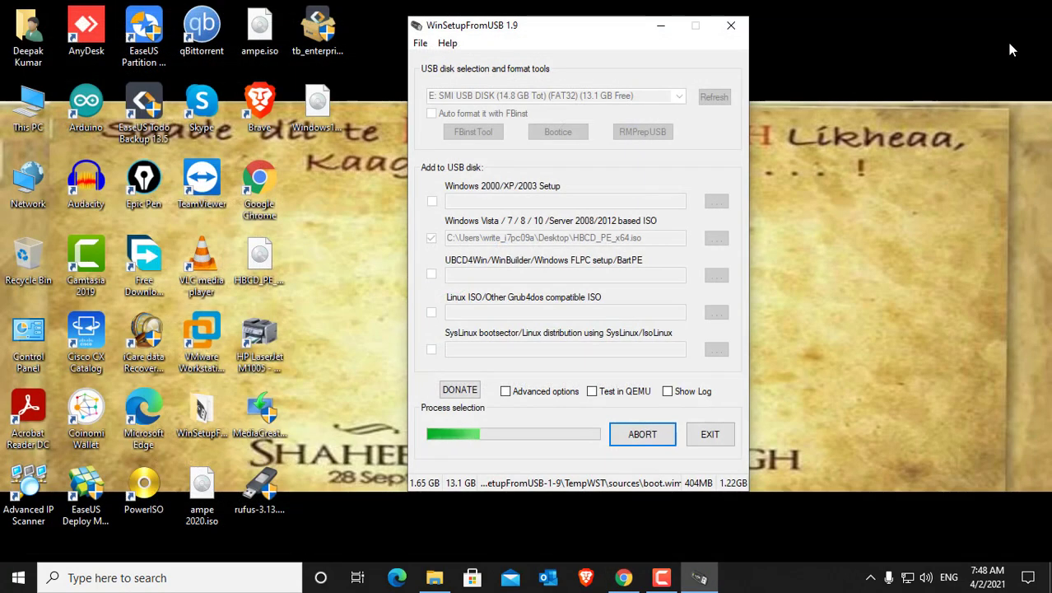
Step: Refresh the desktop and launch EaseUS Partition Master 15.5 while WinSetupFromUSB keeps processing
right_click(803, 275)
click(843, 321)
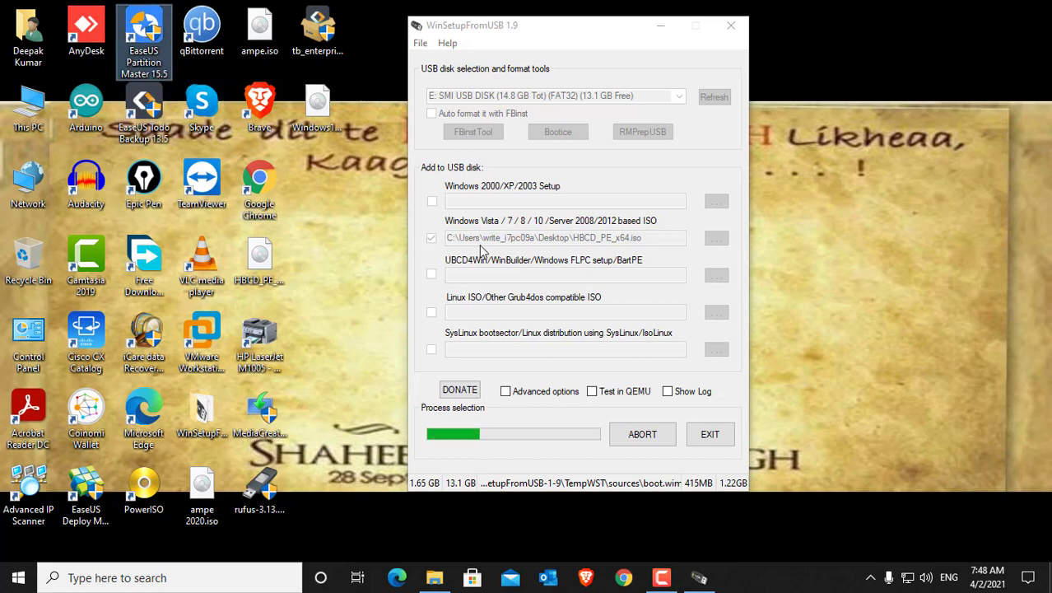
double_click(133, 22)
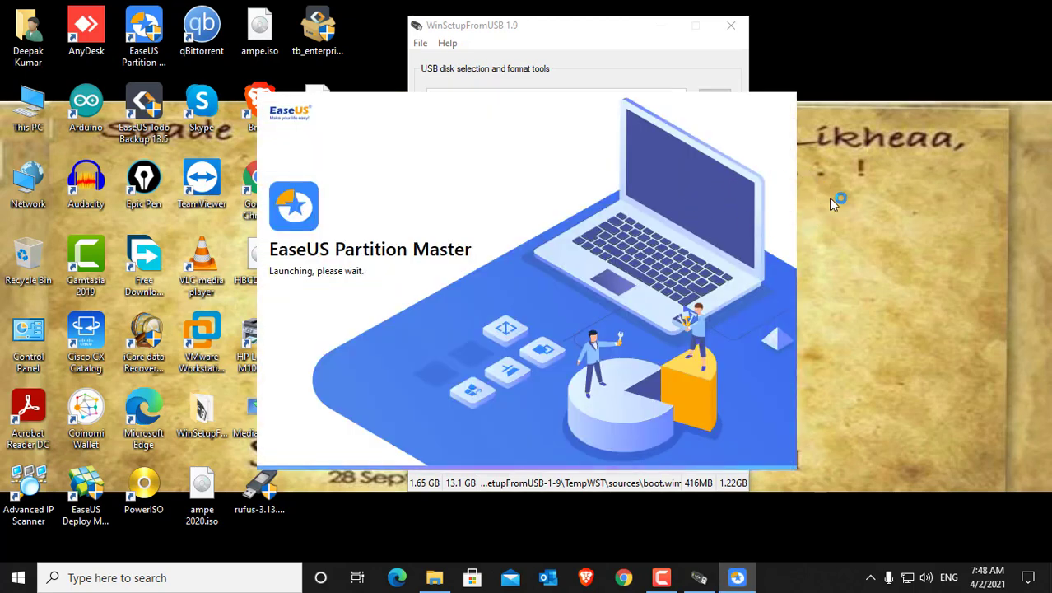
right_click(864, 227)
click(904, 274)
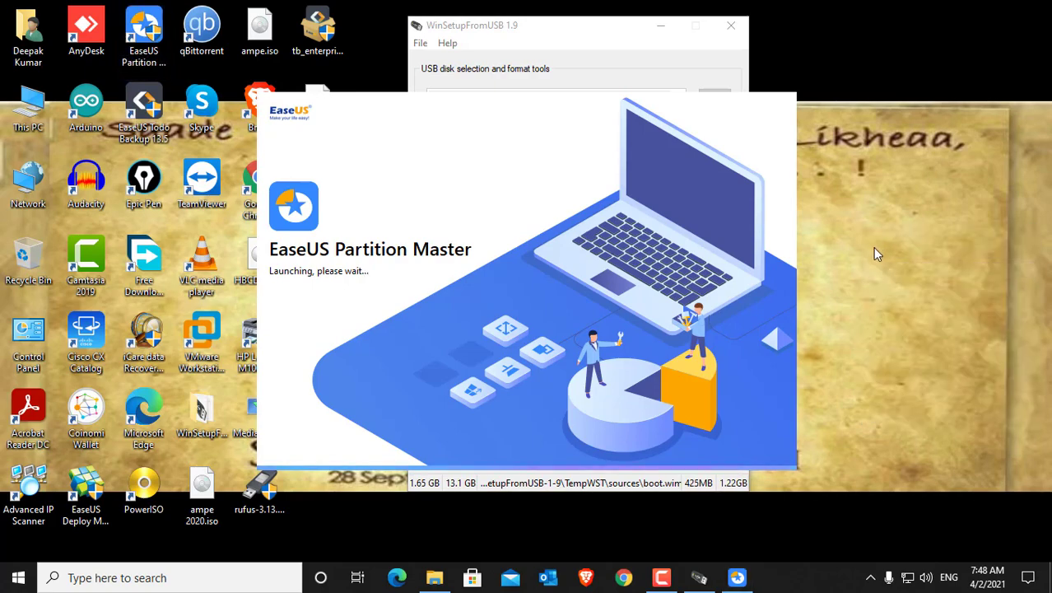
right_click(873, 247)
click(911, 289)
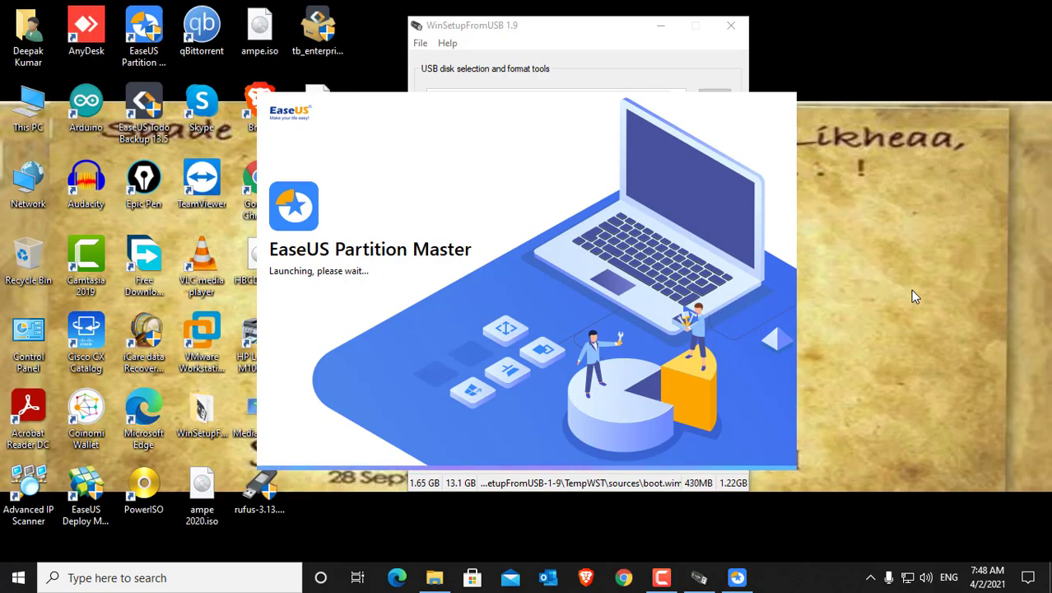